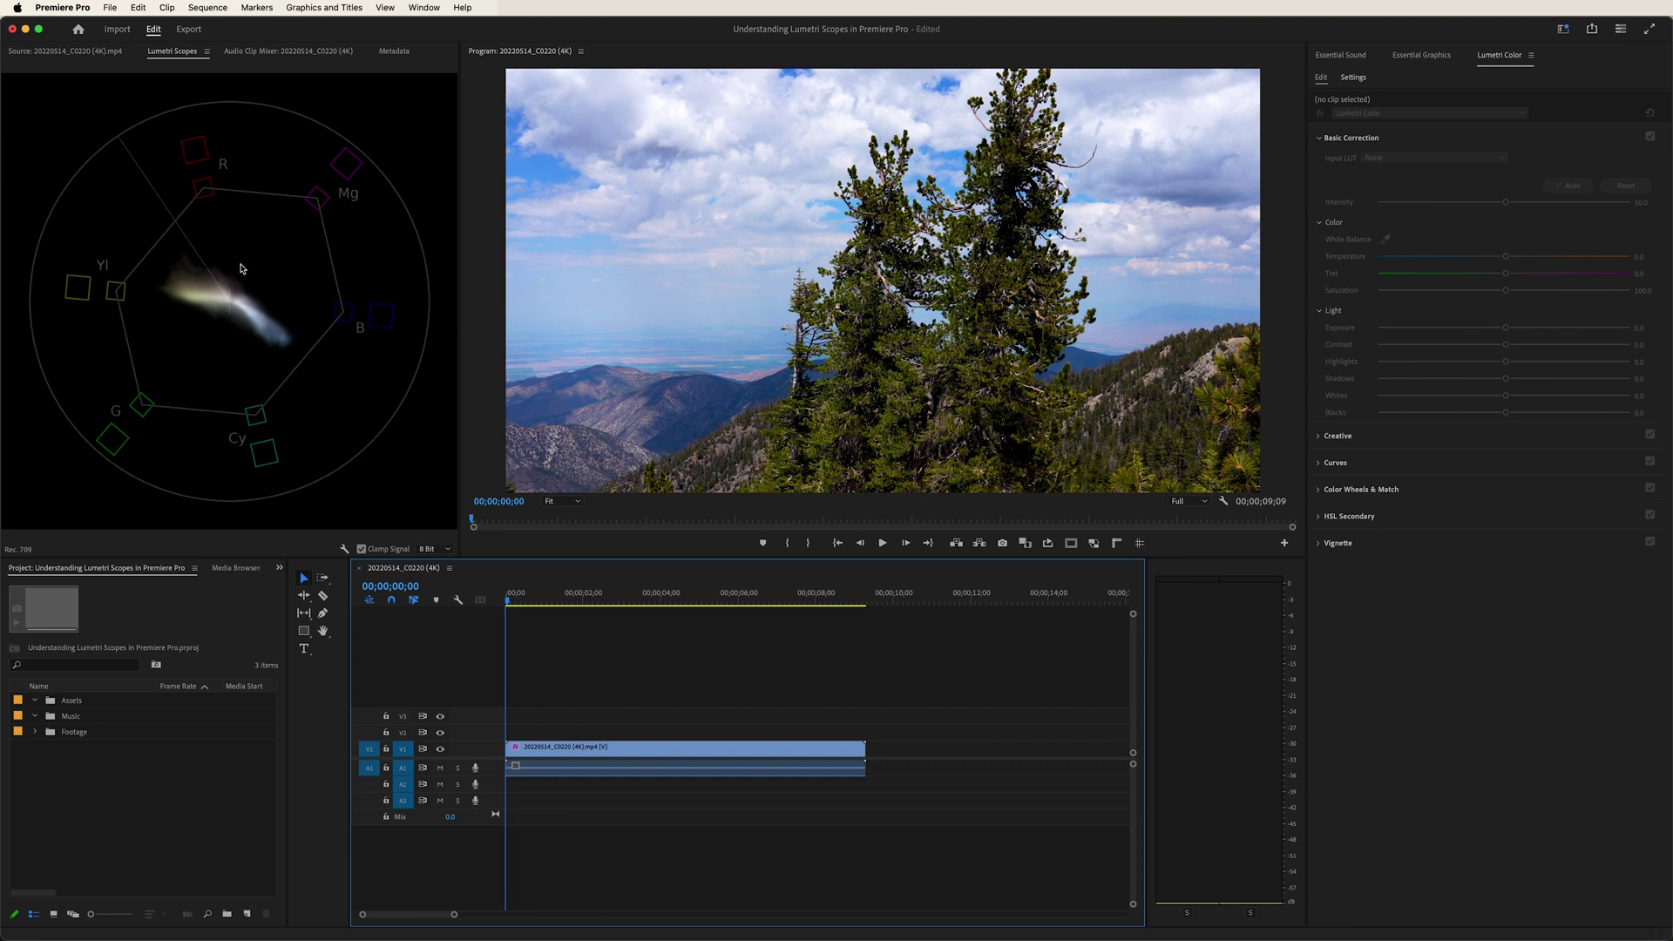
Add Histogram, Parade (RGB) and Waveform (RGB) scopes alongside the vectorscope
{"action": "right_click", "coordinate": [240, 269]}
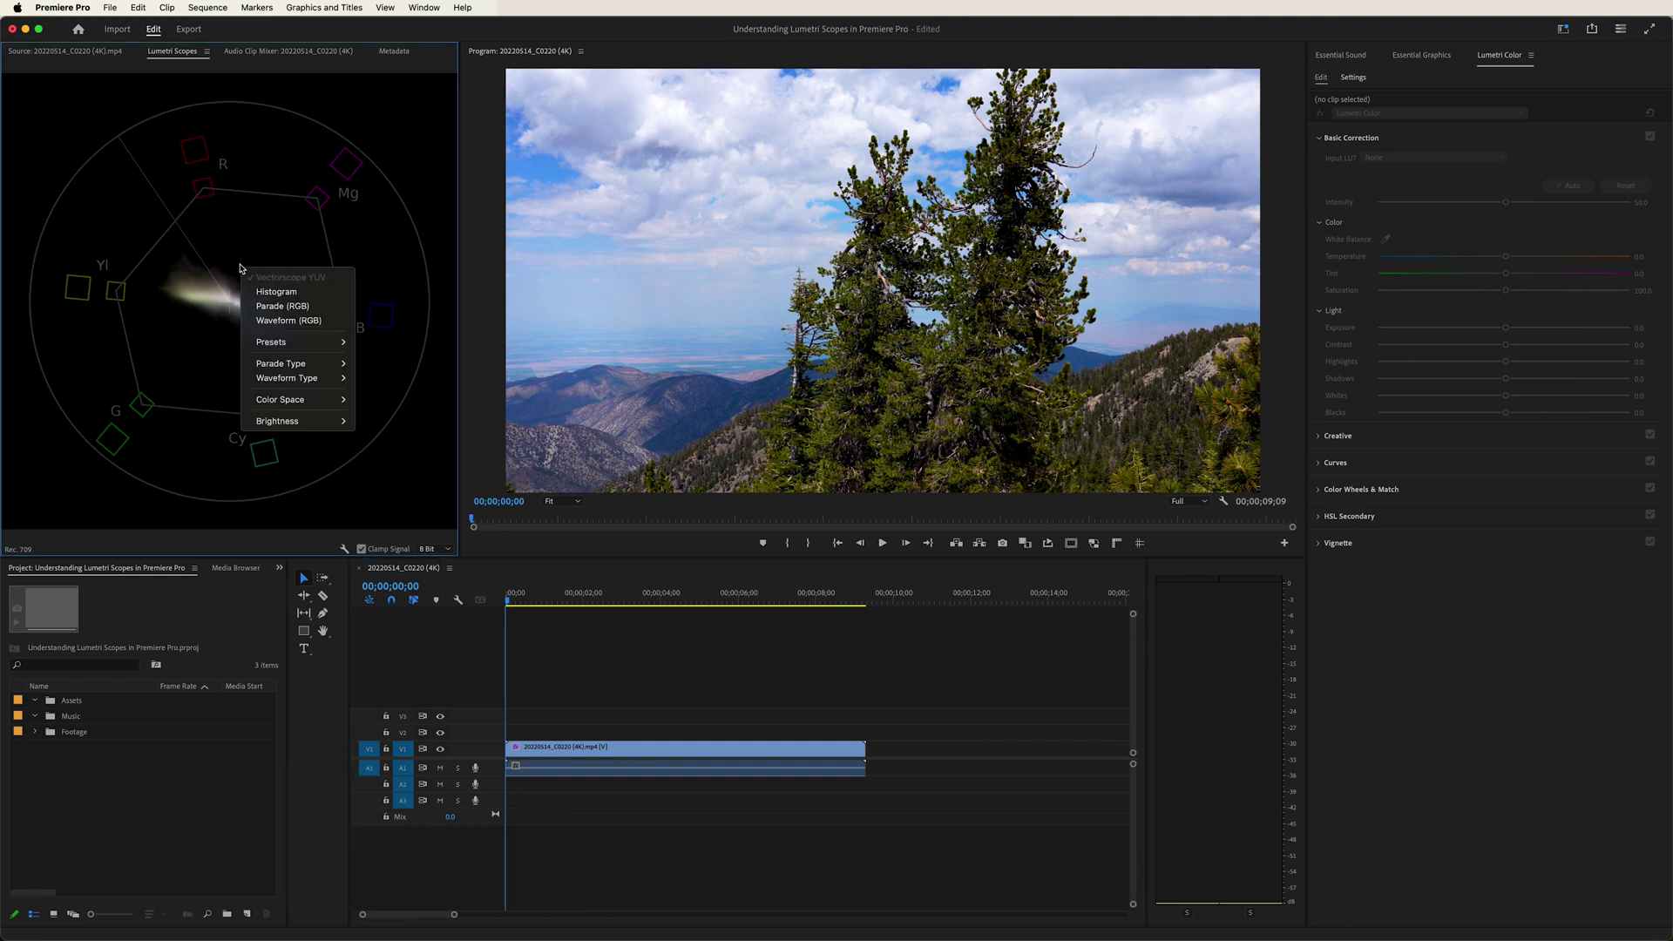
{"action": "left_click", "coordinate": [277, 292]}
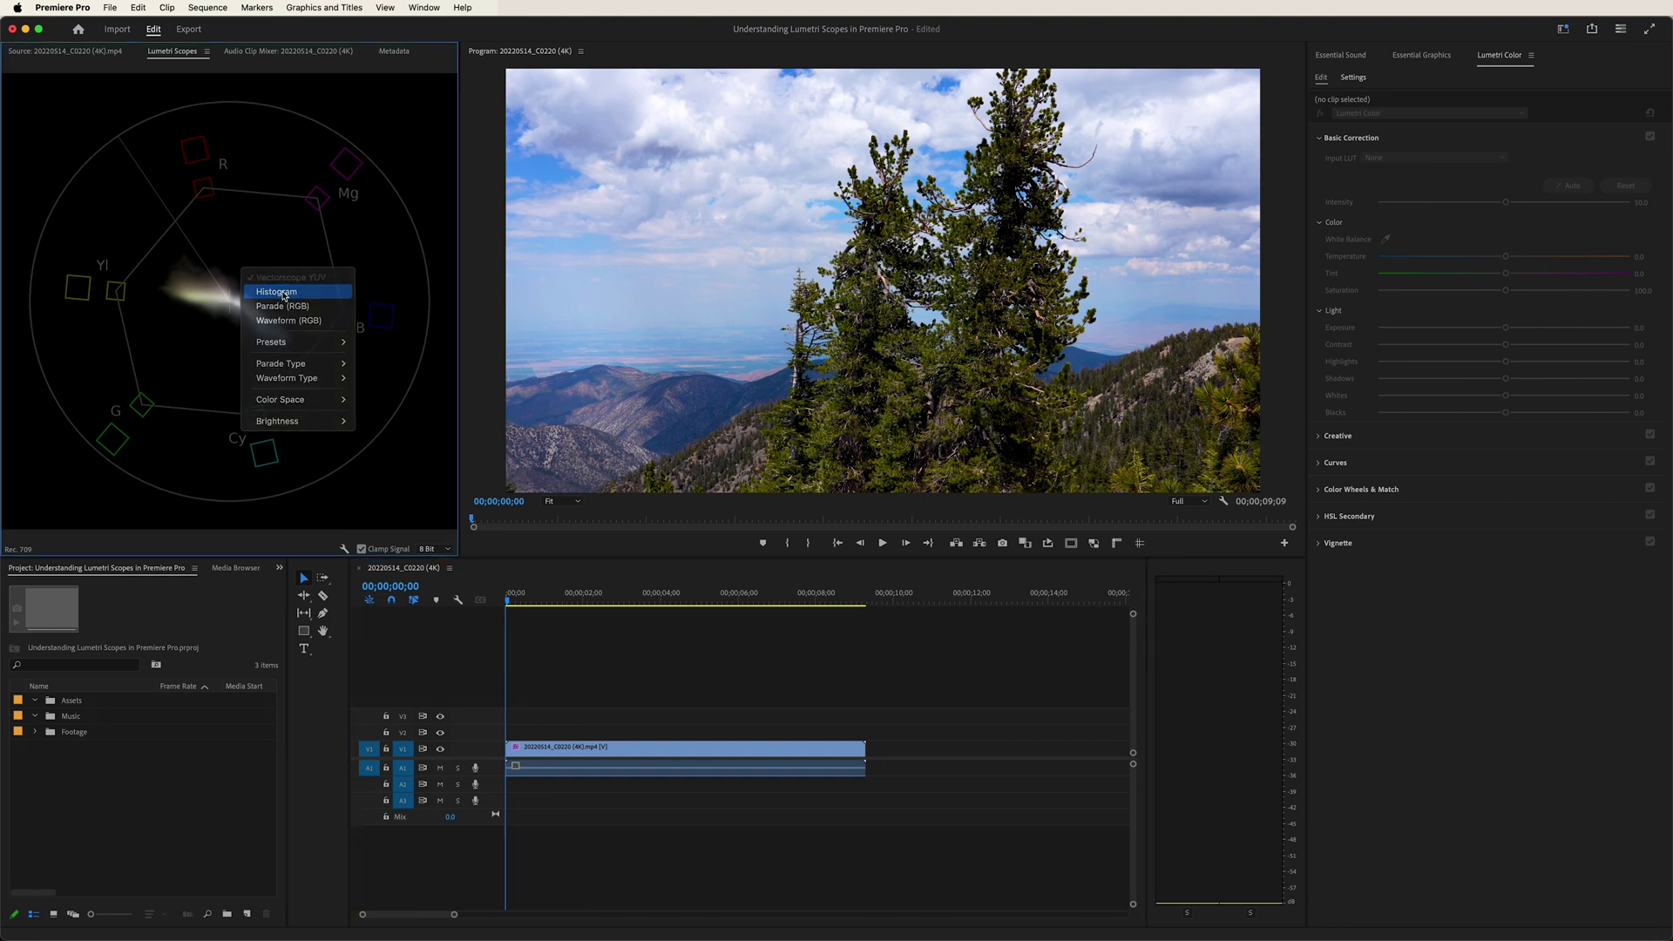
{"action": "right_click", "coordinate": [275, 296]}
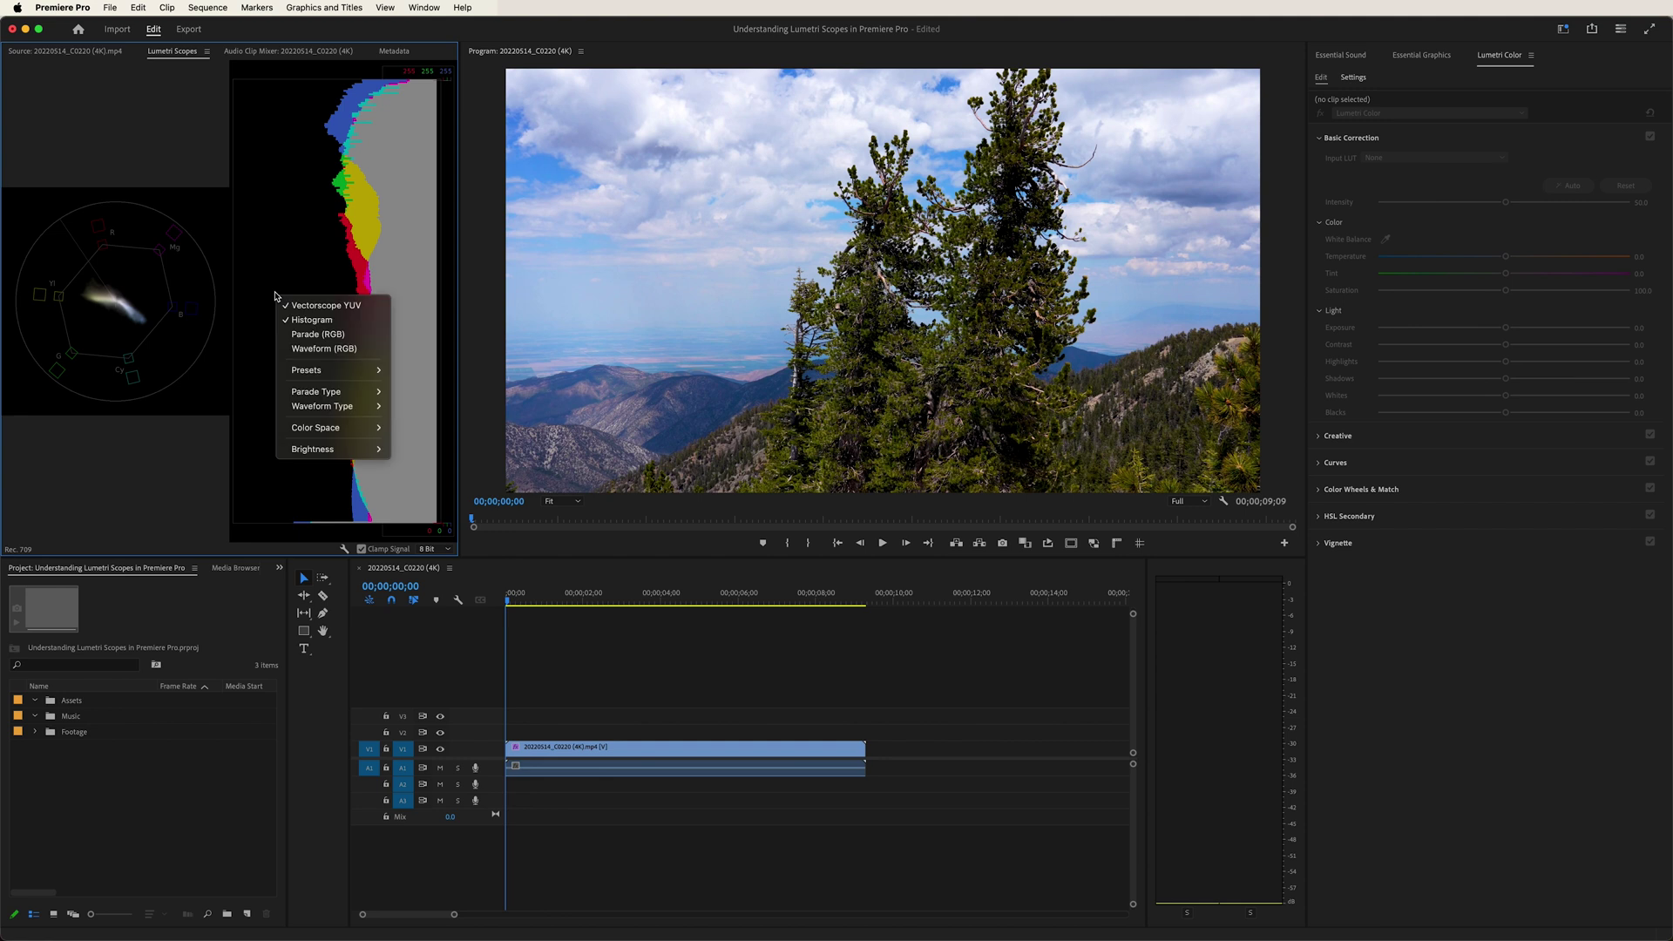
{"action": "left_click", "coordinate": [322, 335]}
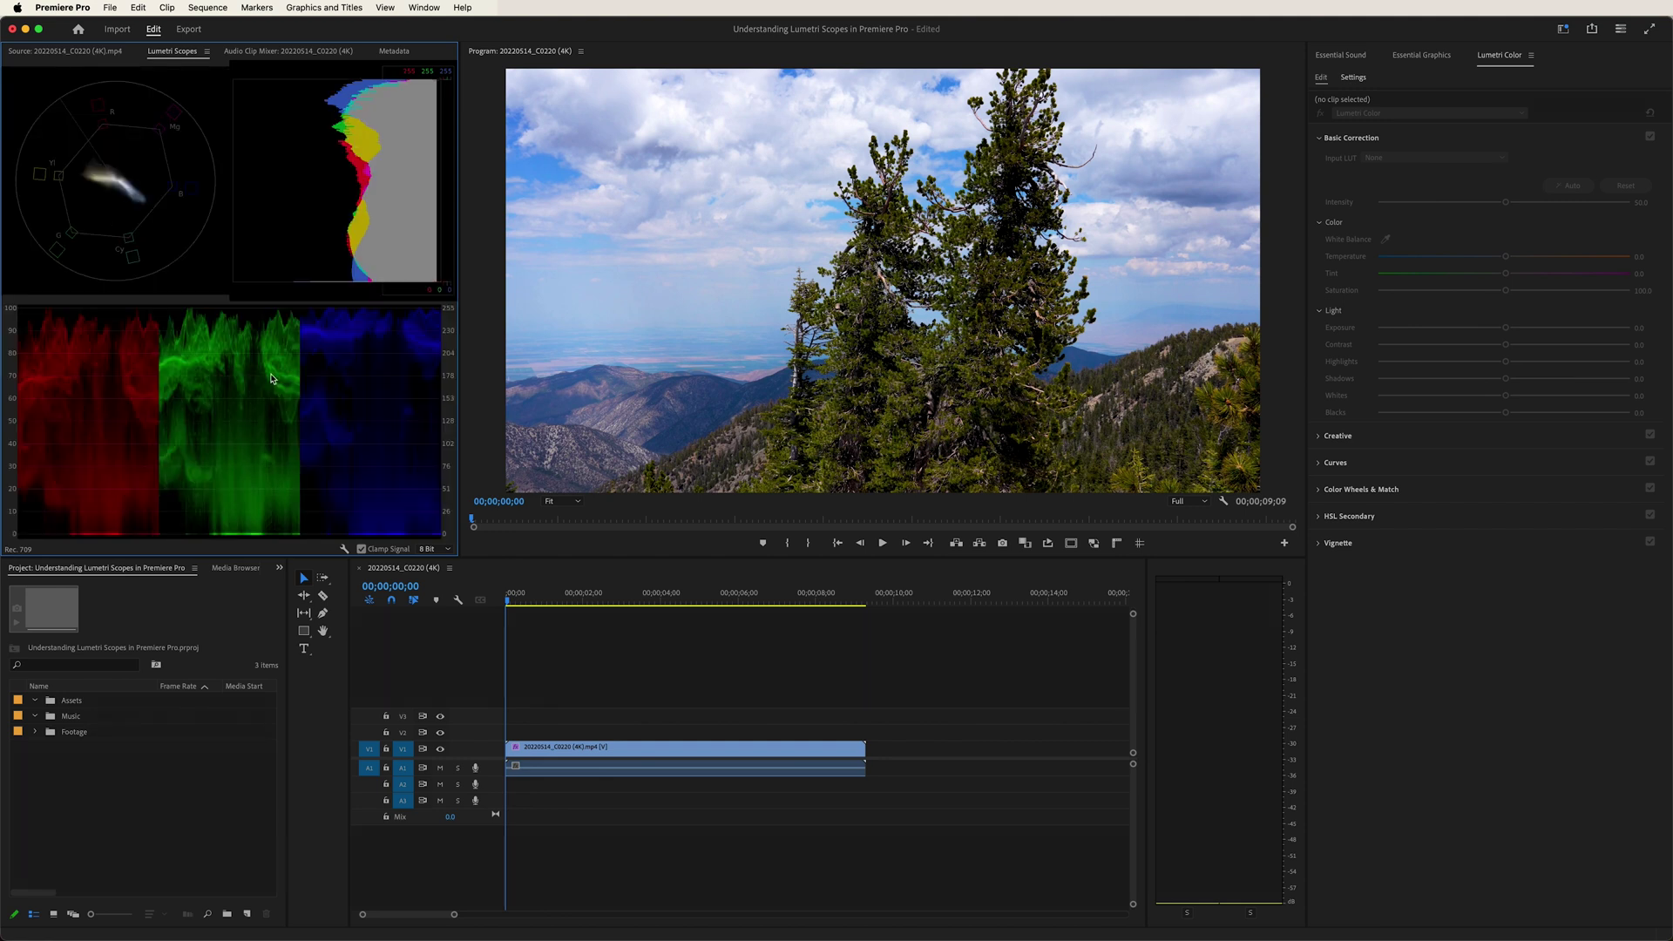
{"action": "right_click", "coordinate": [272, 378]}
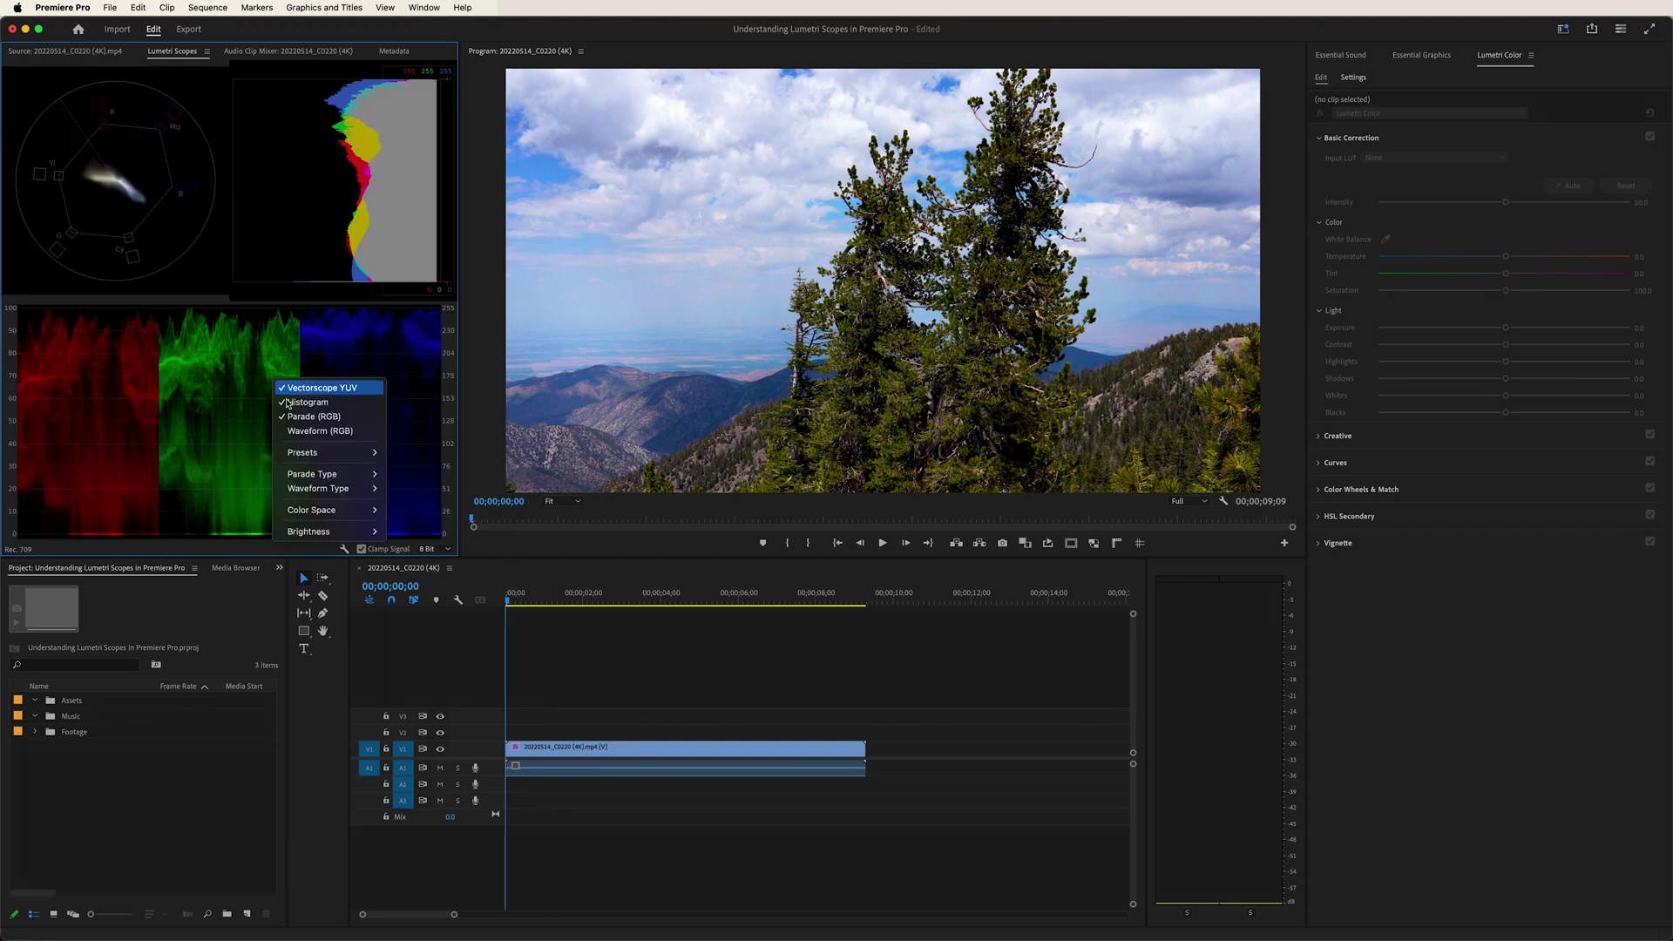
{"action": "left_click", "coordinate": [320, 433]}
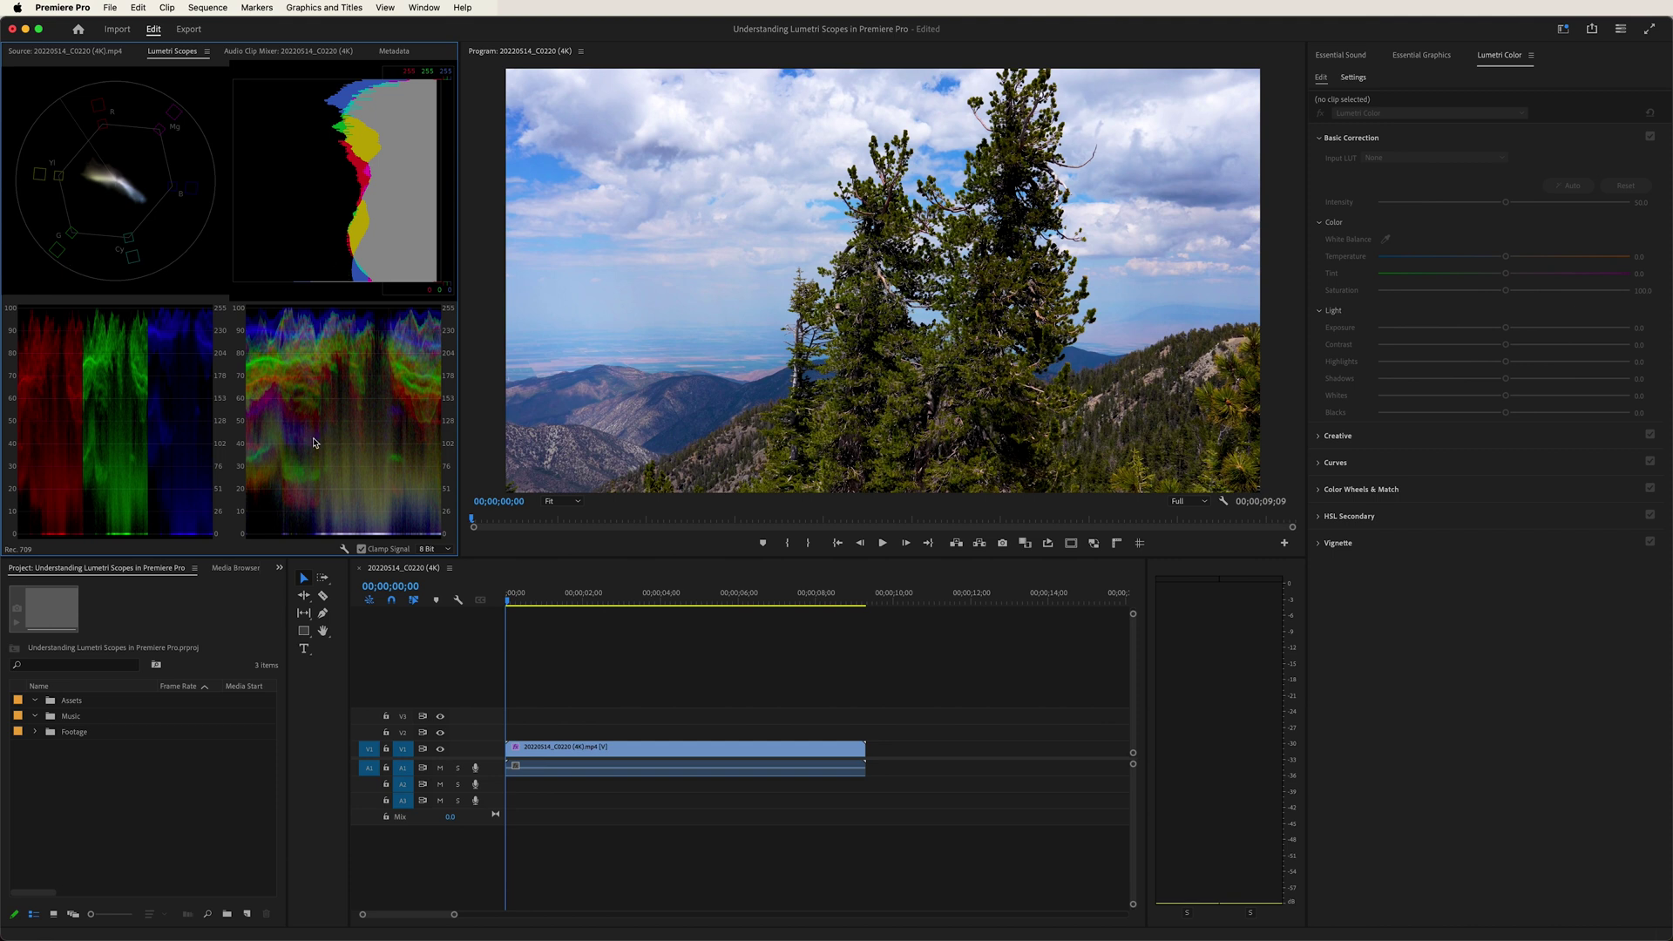
Keep the 8 Bit scope depth and apply the Vectorscope YUV preset
{"action": "left_click", "coordinate": [445, 551]}
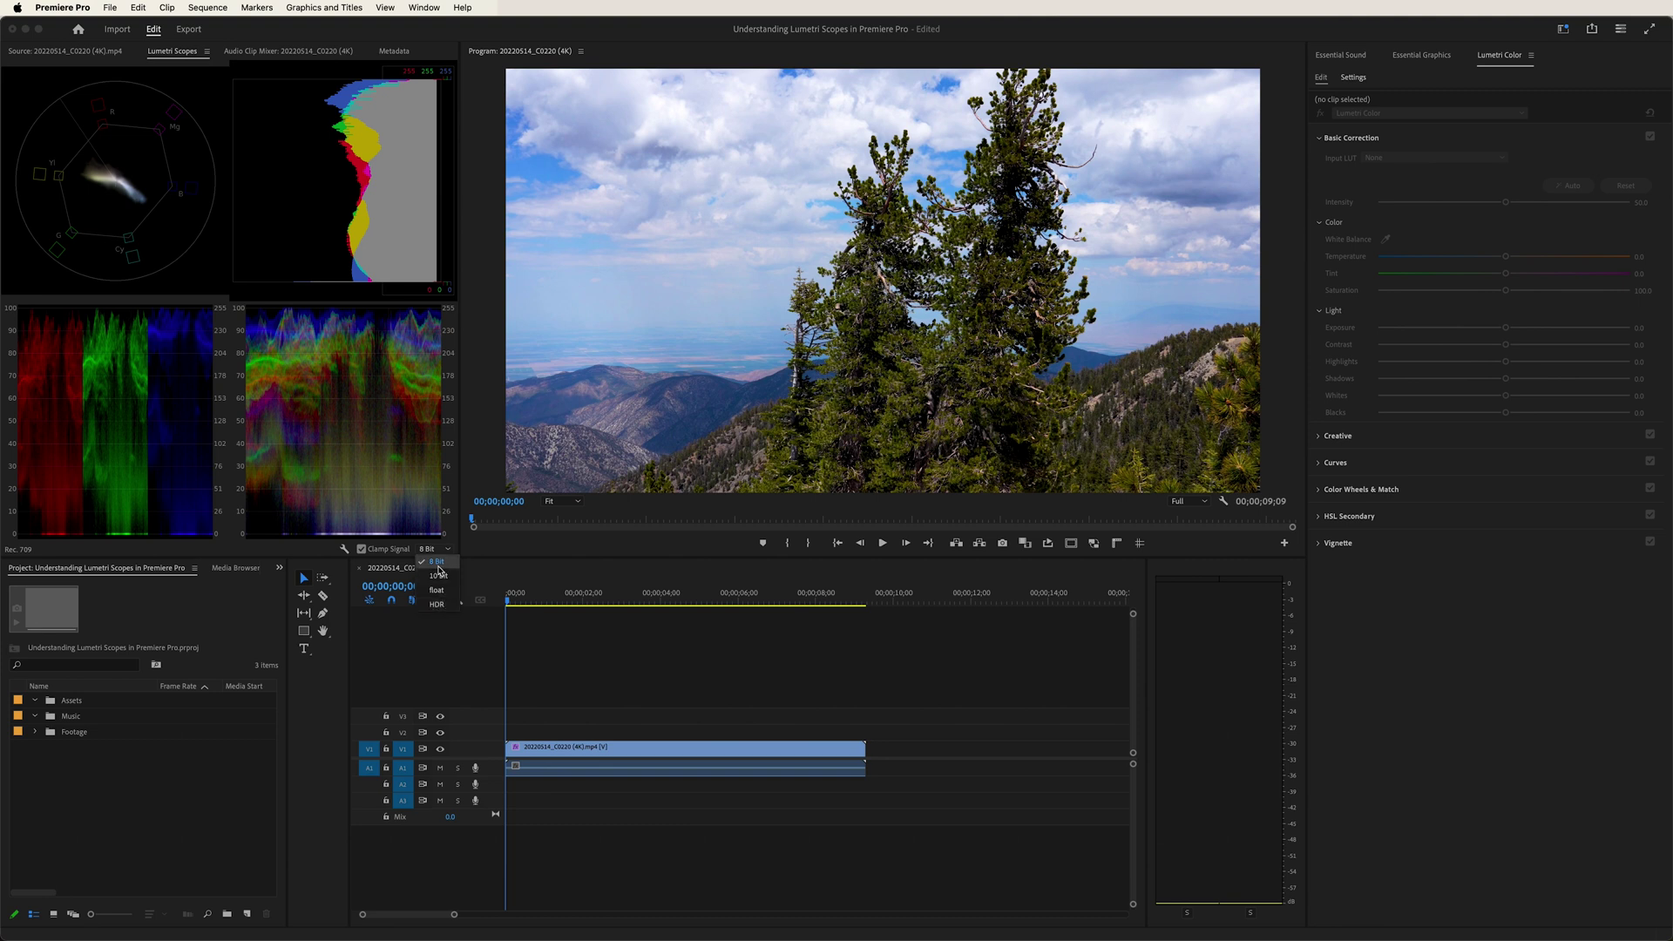
{"action": "left_click", "coordinate": [443, 568]}
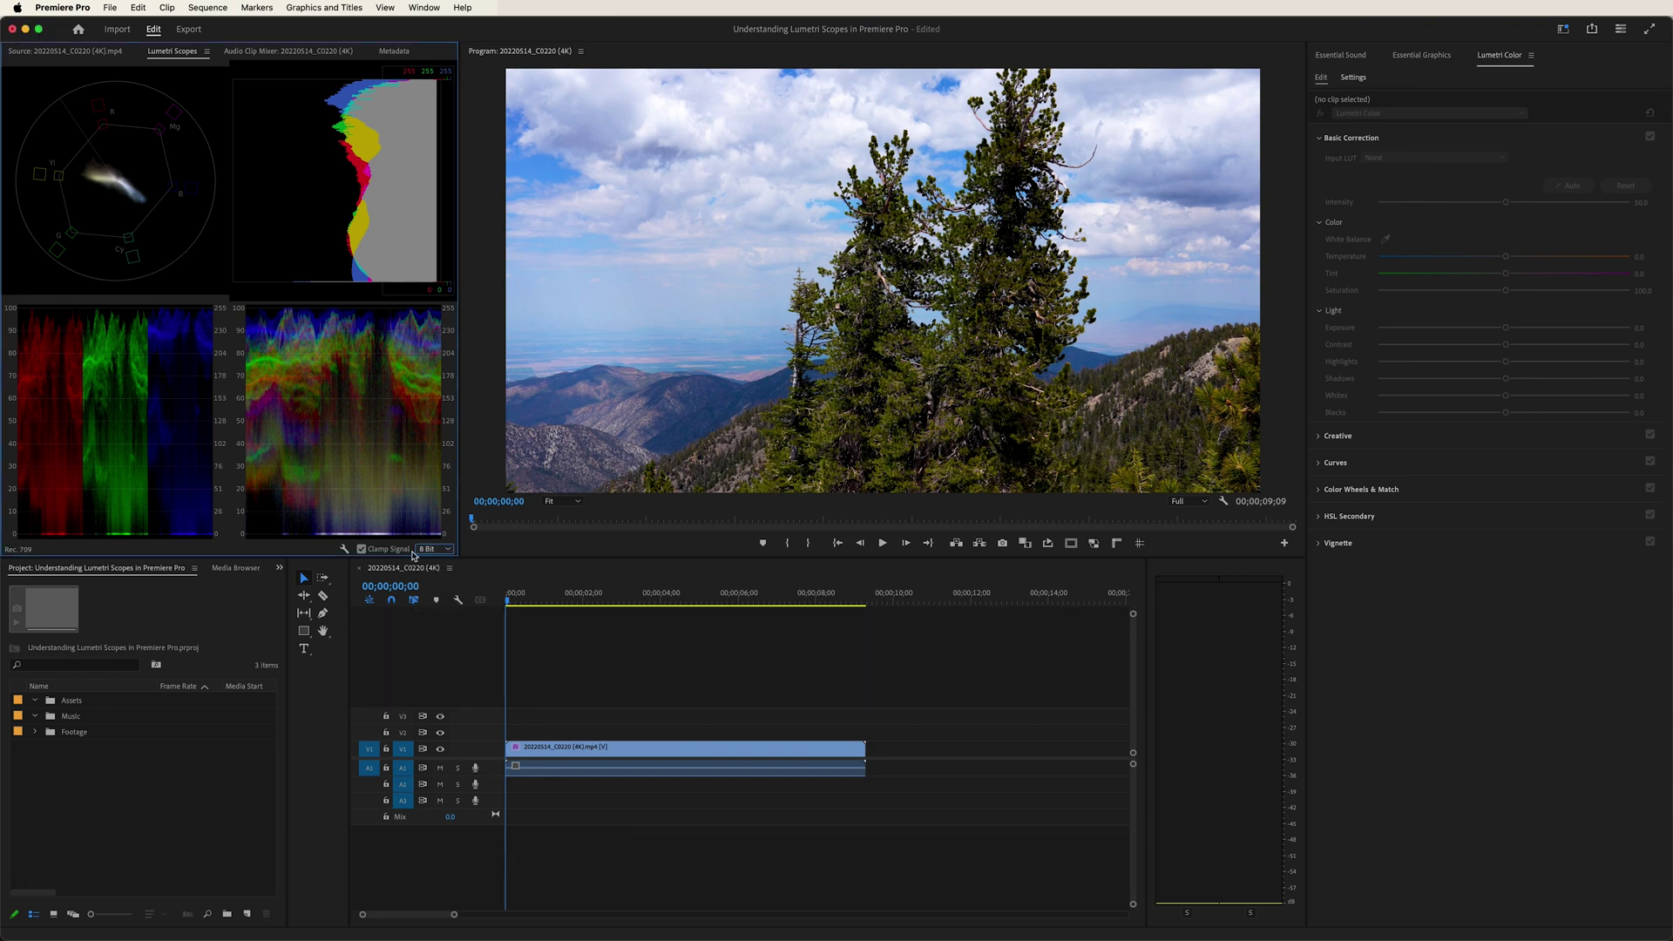
{"action": "left_click", "coordinate": [343, 551]}
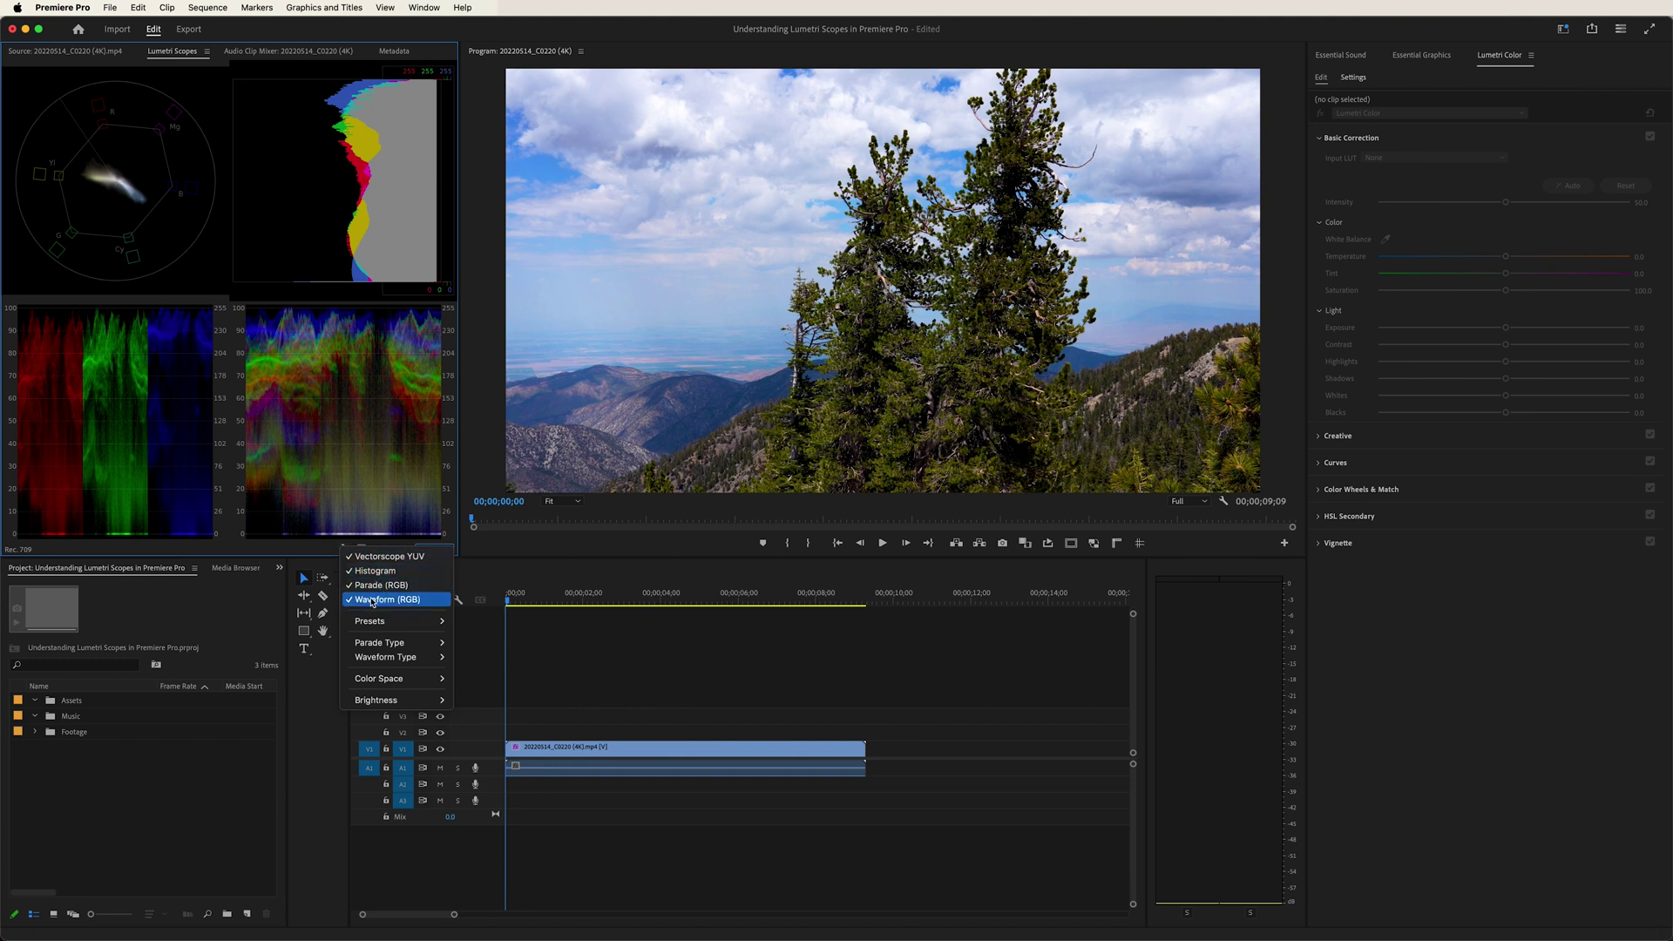
{"action": "mouse_move", "coordinate": [374, 622]}
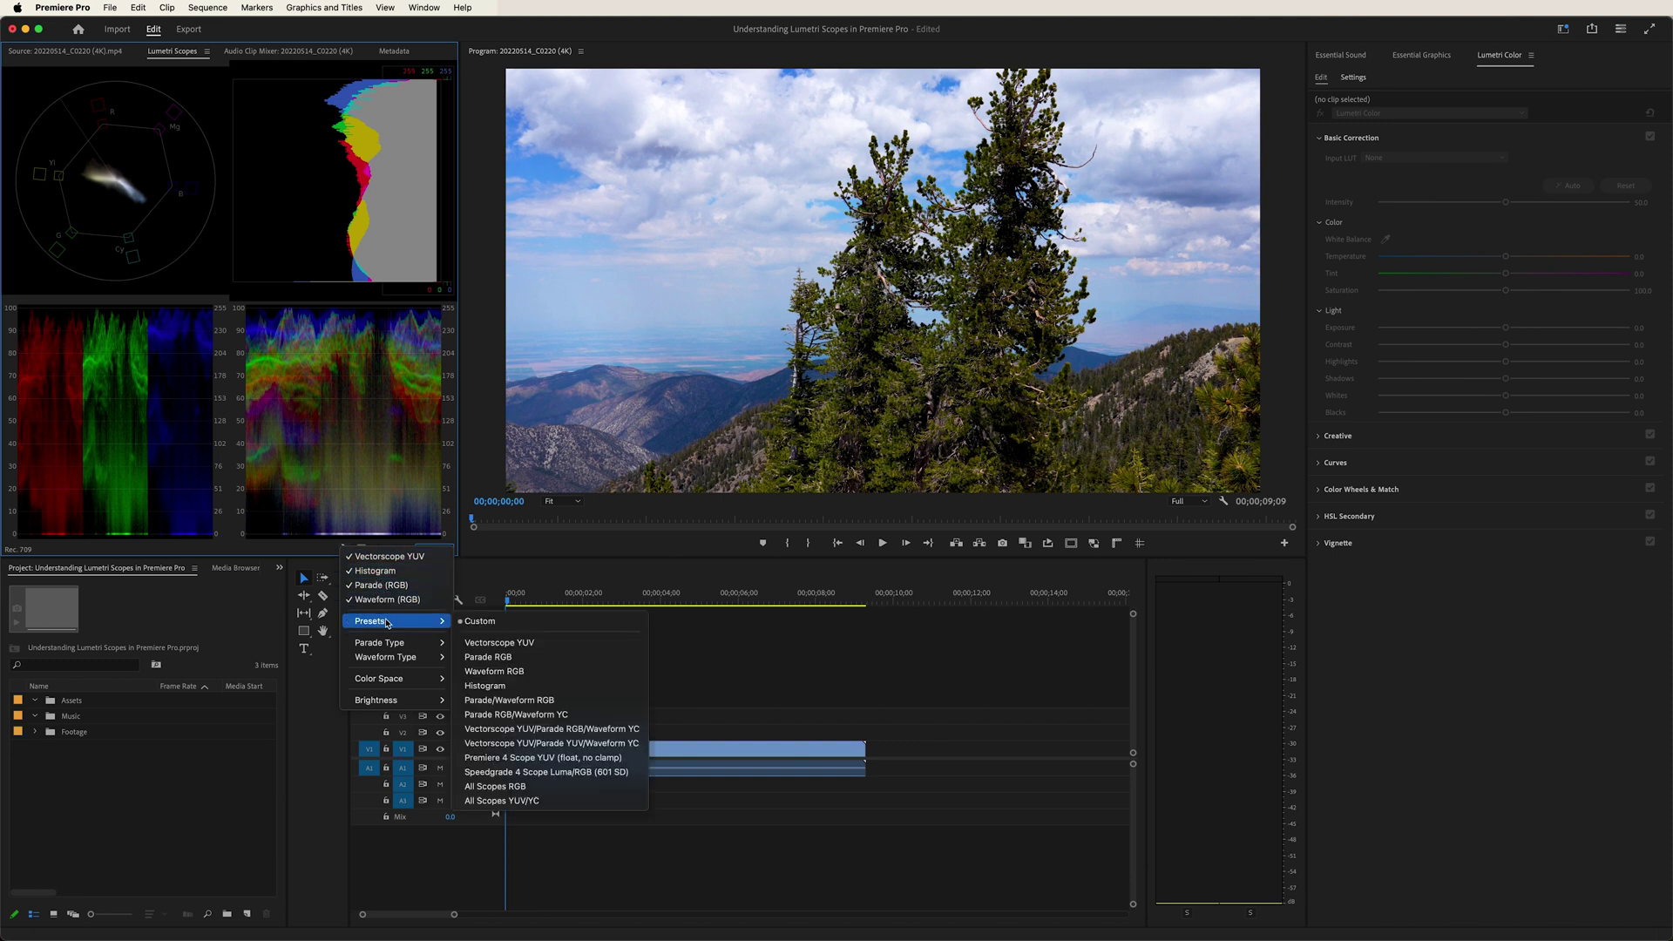
{"action": "left_click", "coordinate": [523, 642]}
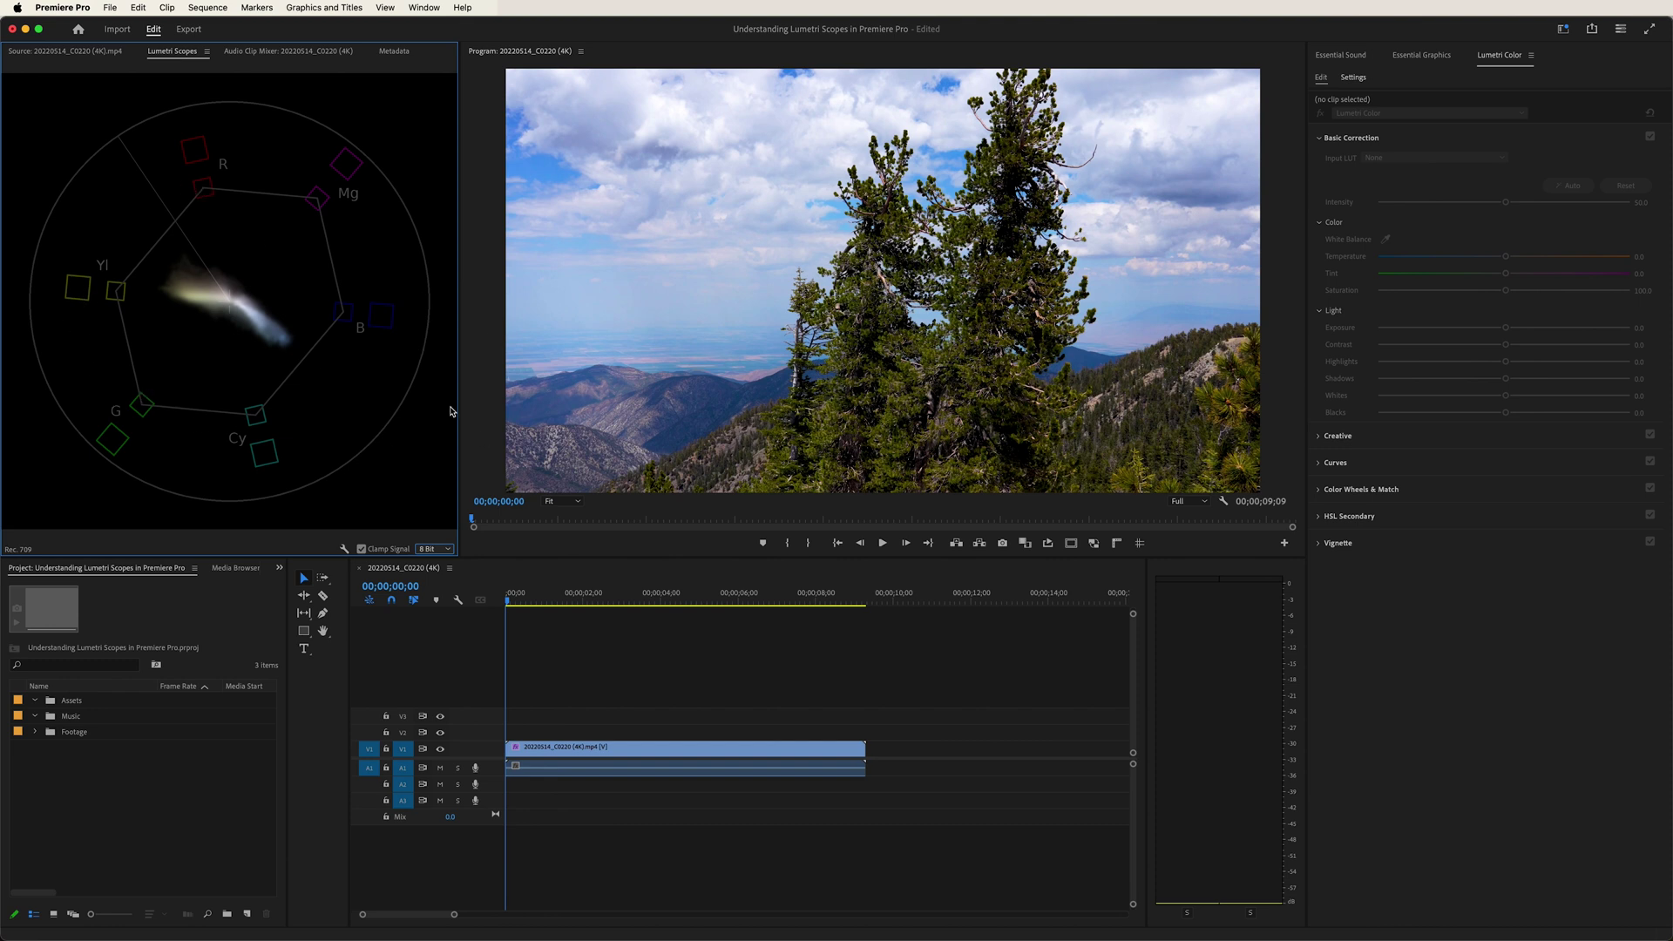
Select the mountain clip, cool its Temperature, warm it to 88.1, then reset to 0.0
{"action": "left_click", "coordinate": [622, 754]}
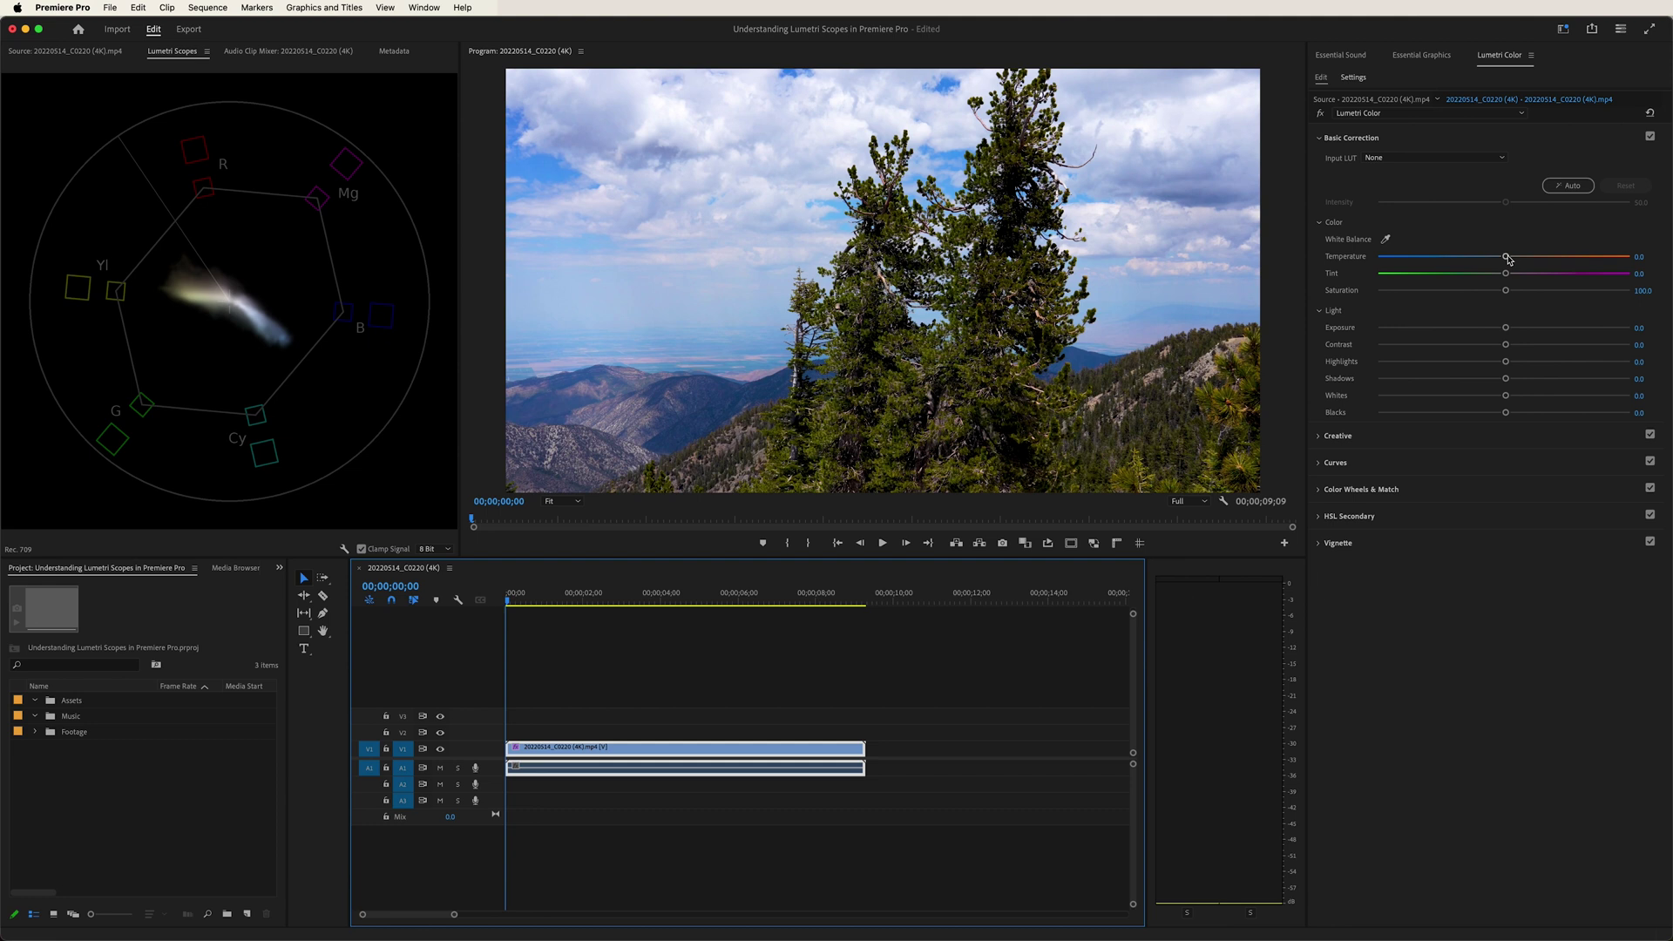
{"action": "left_click_drag", "start_coordinate": [1508, 259], "coordinate": [1436, 272]}
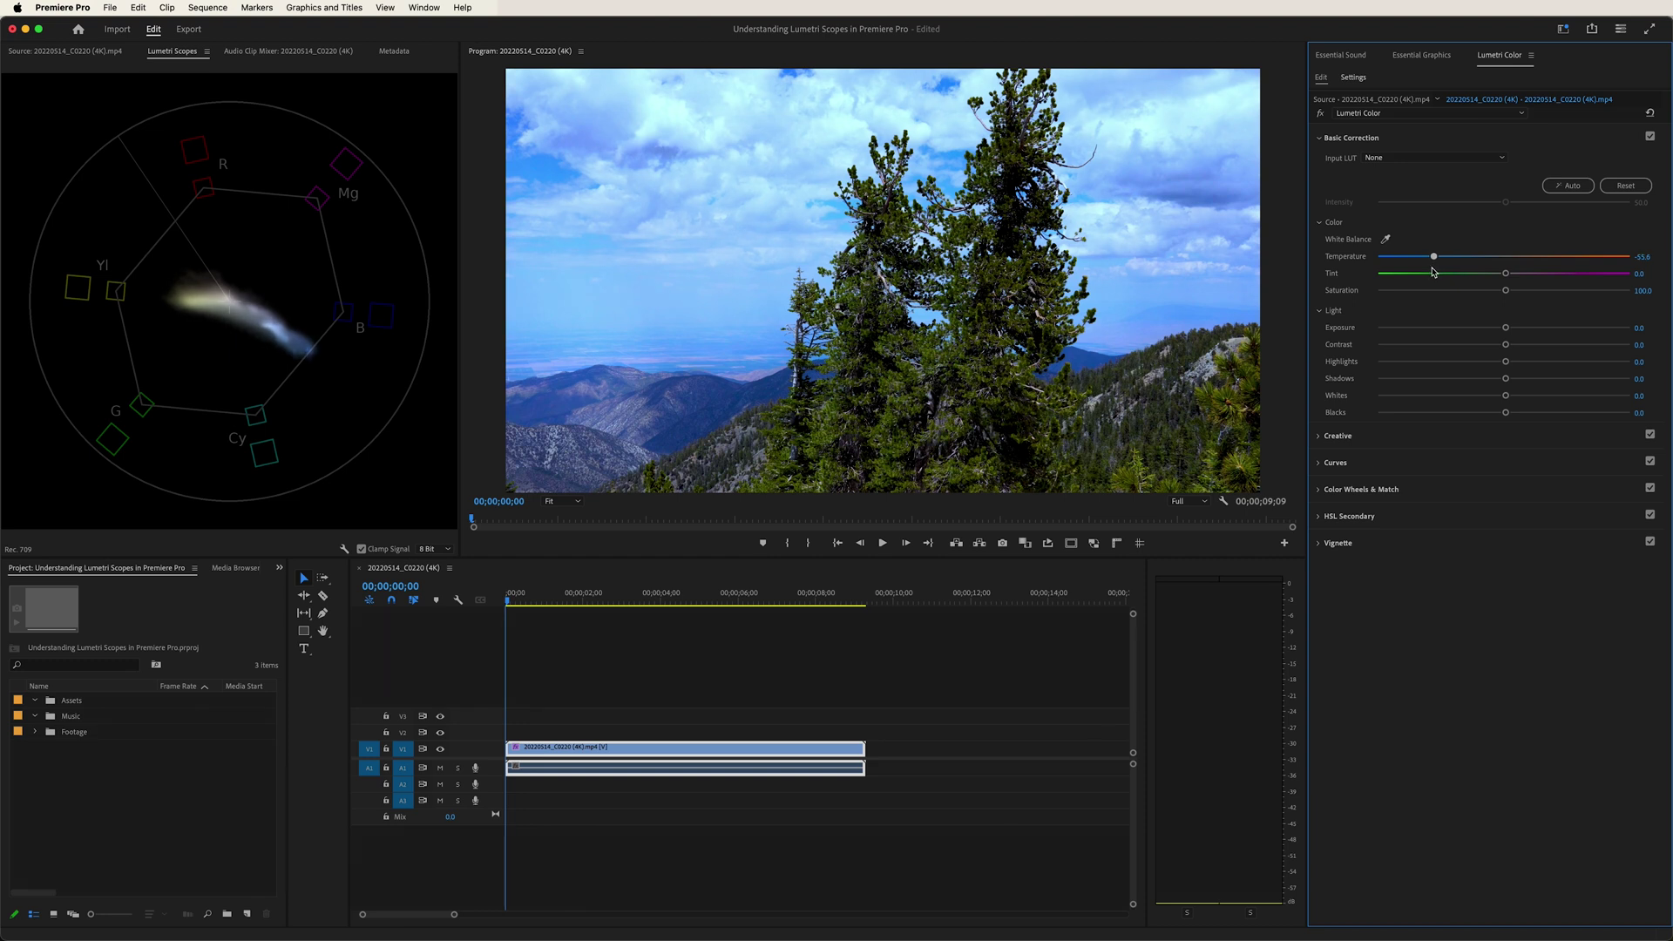
{"action": "left_click_drag", "start_coordinate": [1434, 272], "coordinate": [1381, 273]}
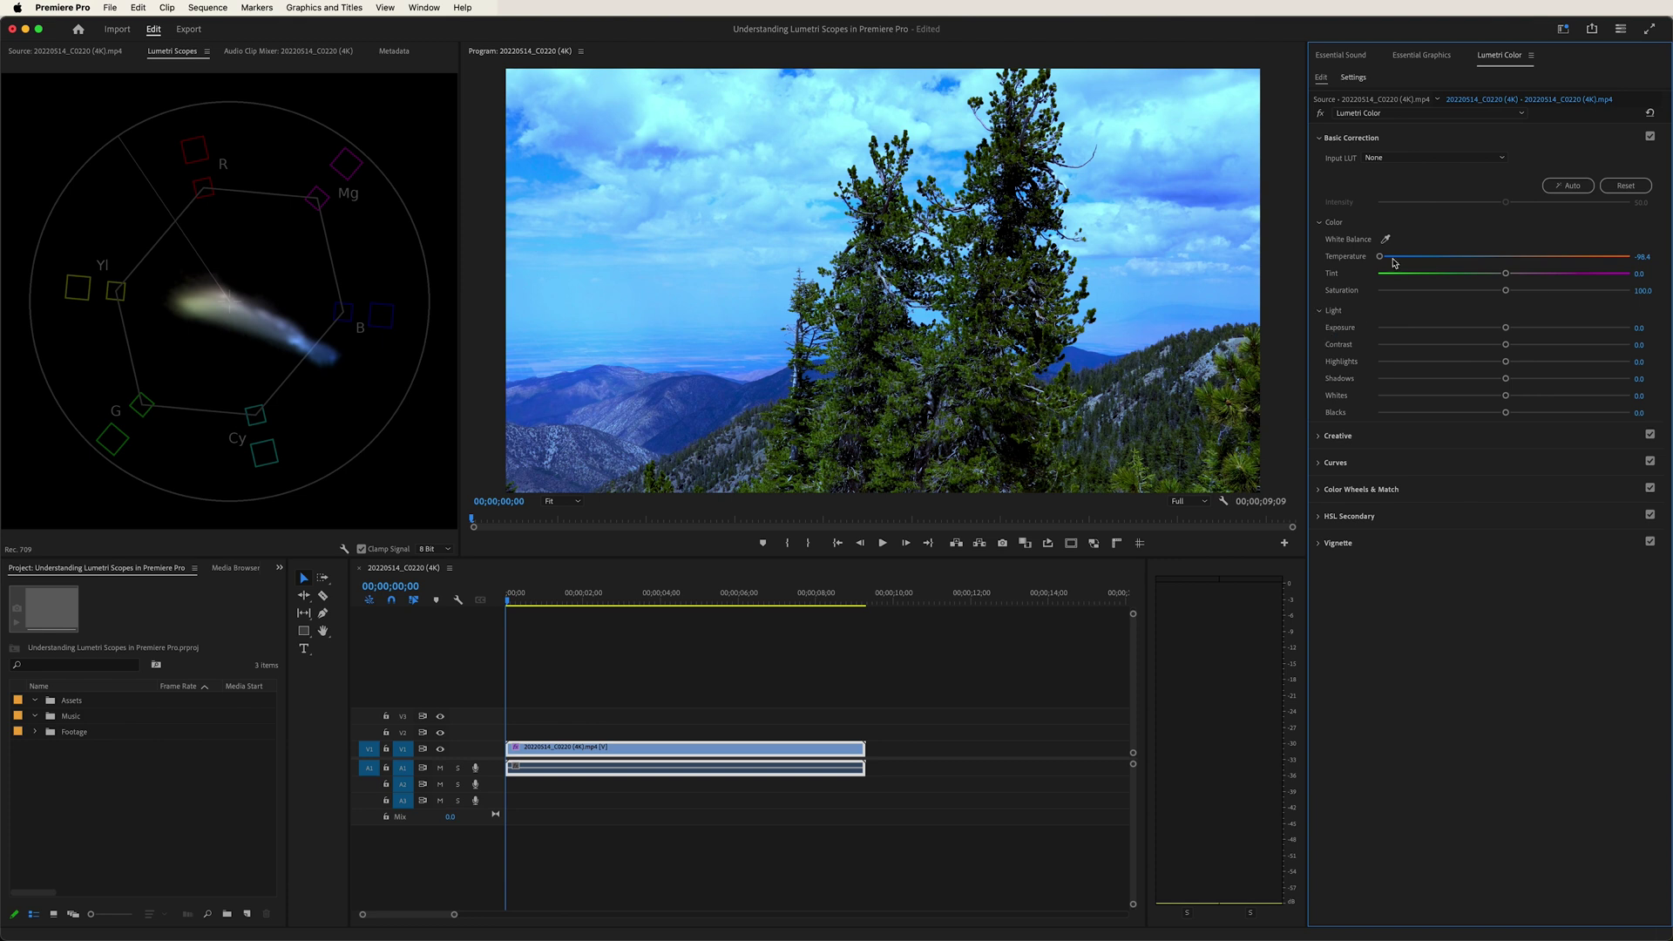
{"action": "left_click_drag", "start_coordinate": [1380, 256], "coordinate": [1612, 272]}
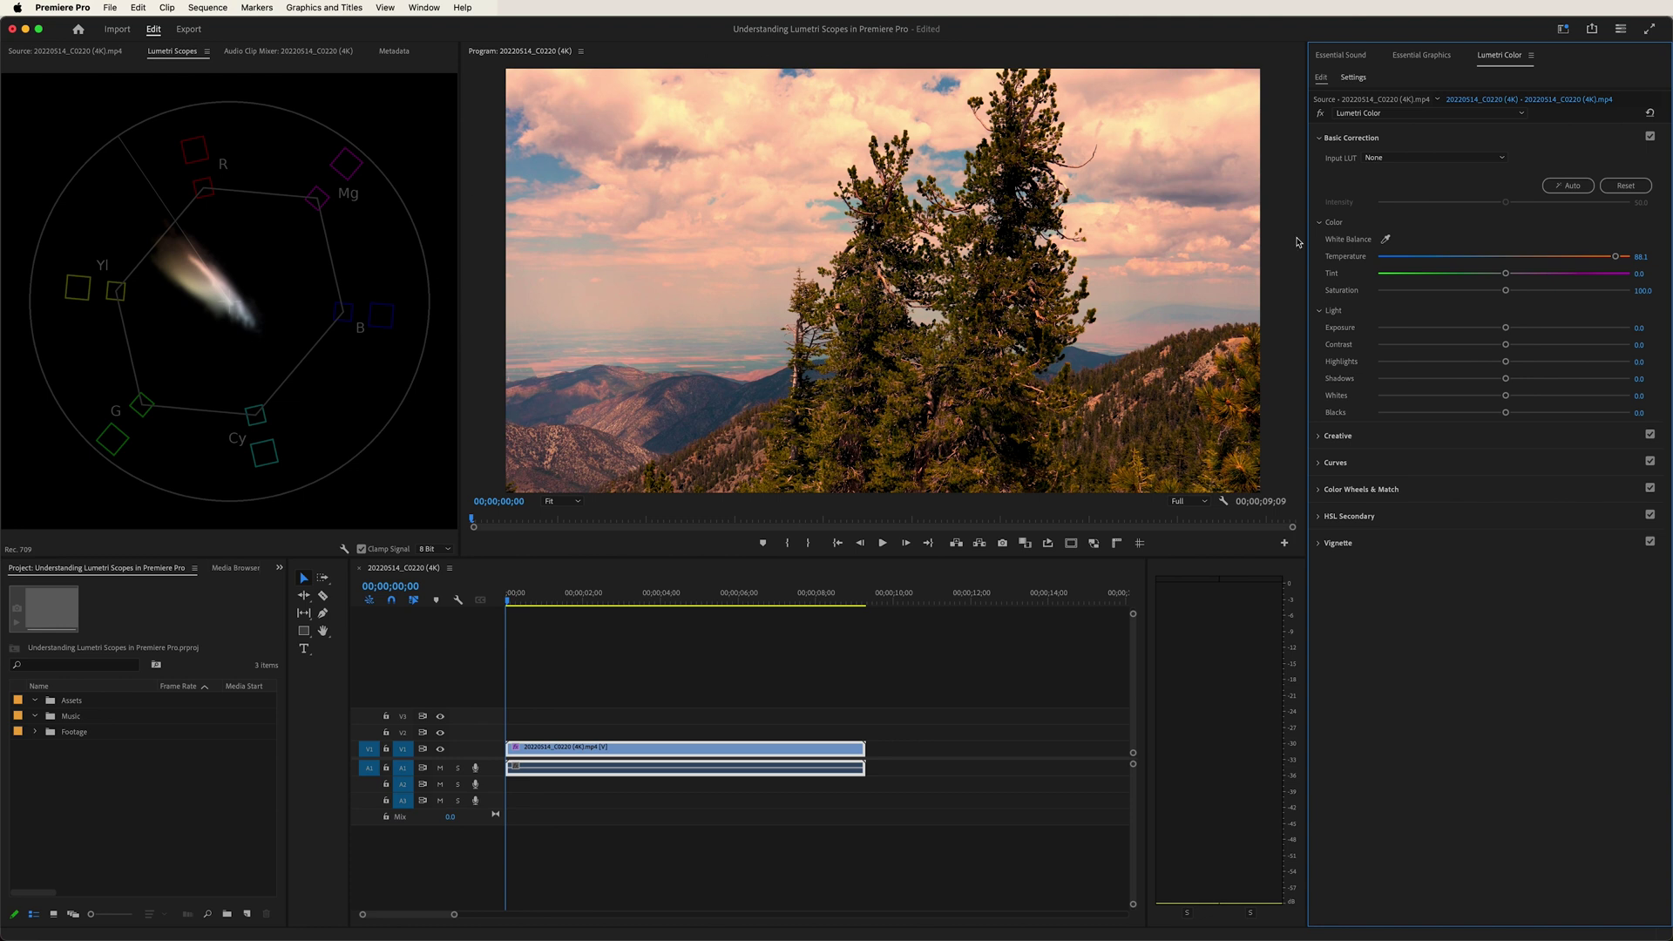
{"action": "double_click", "coordinate": [1555, 260]}
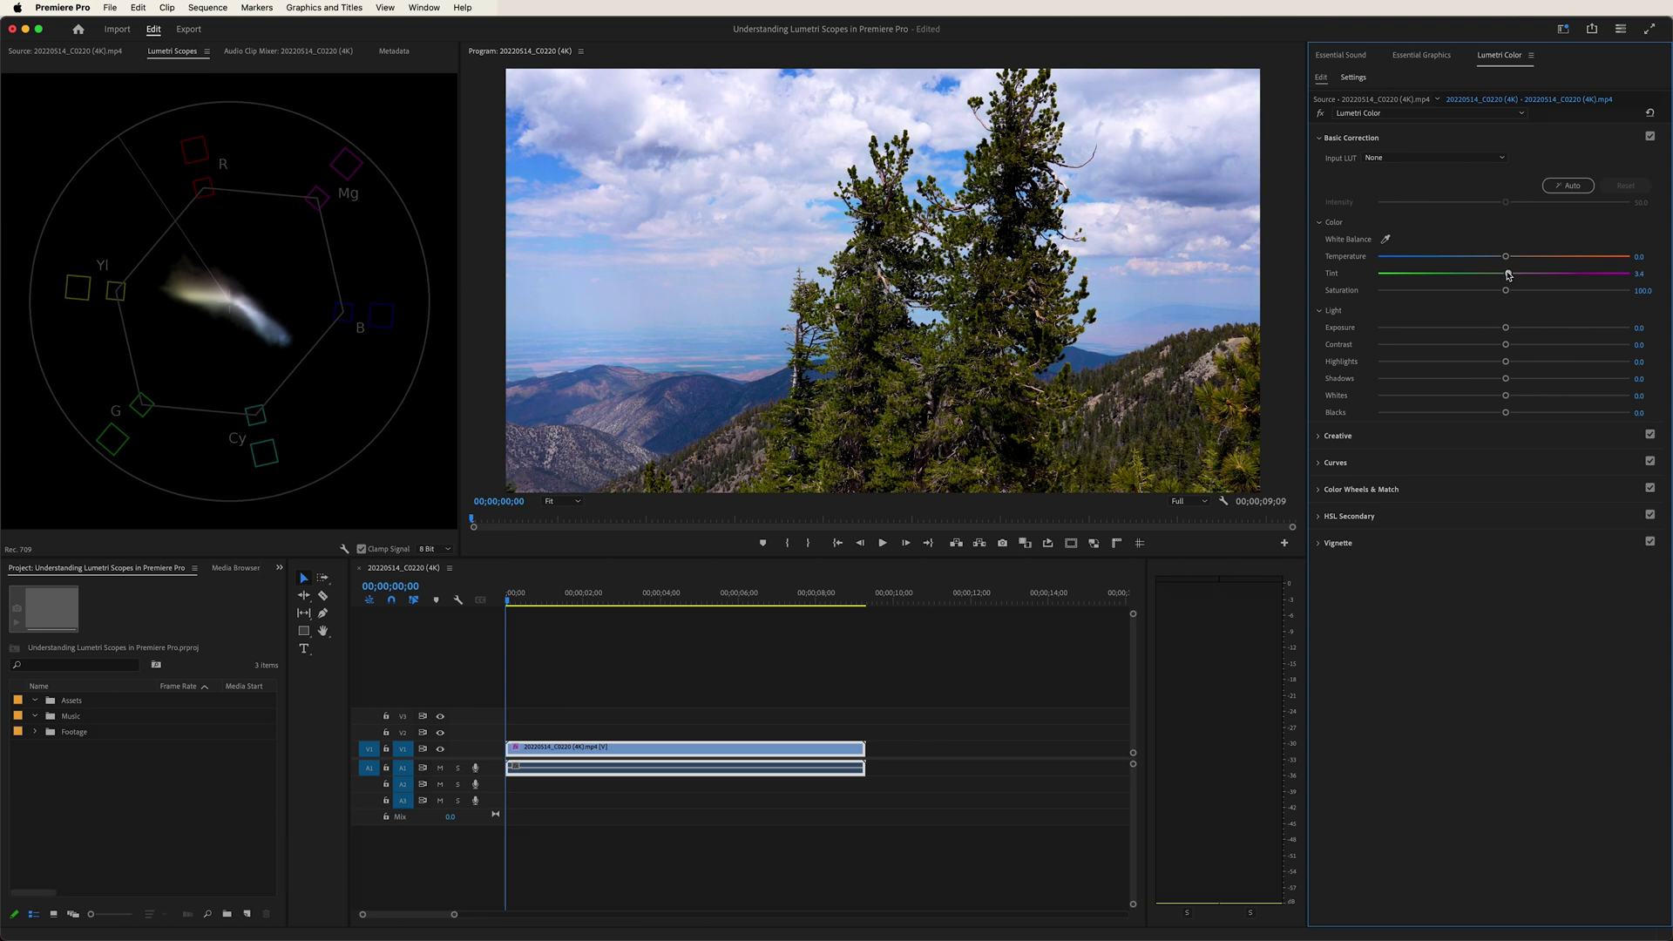
Swing Tint toward green, then heavily magenta, then reset it to 0.0
{"action": "left_click_drag", "start_coordinate": [1509, 276], "coordinate": [1472, 279]}
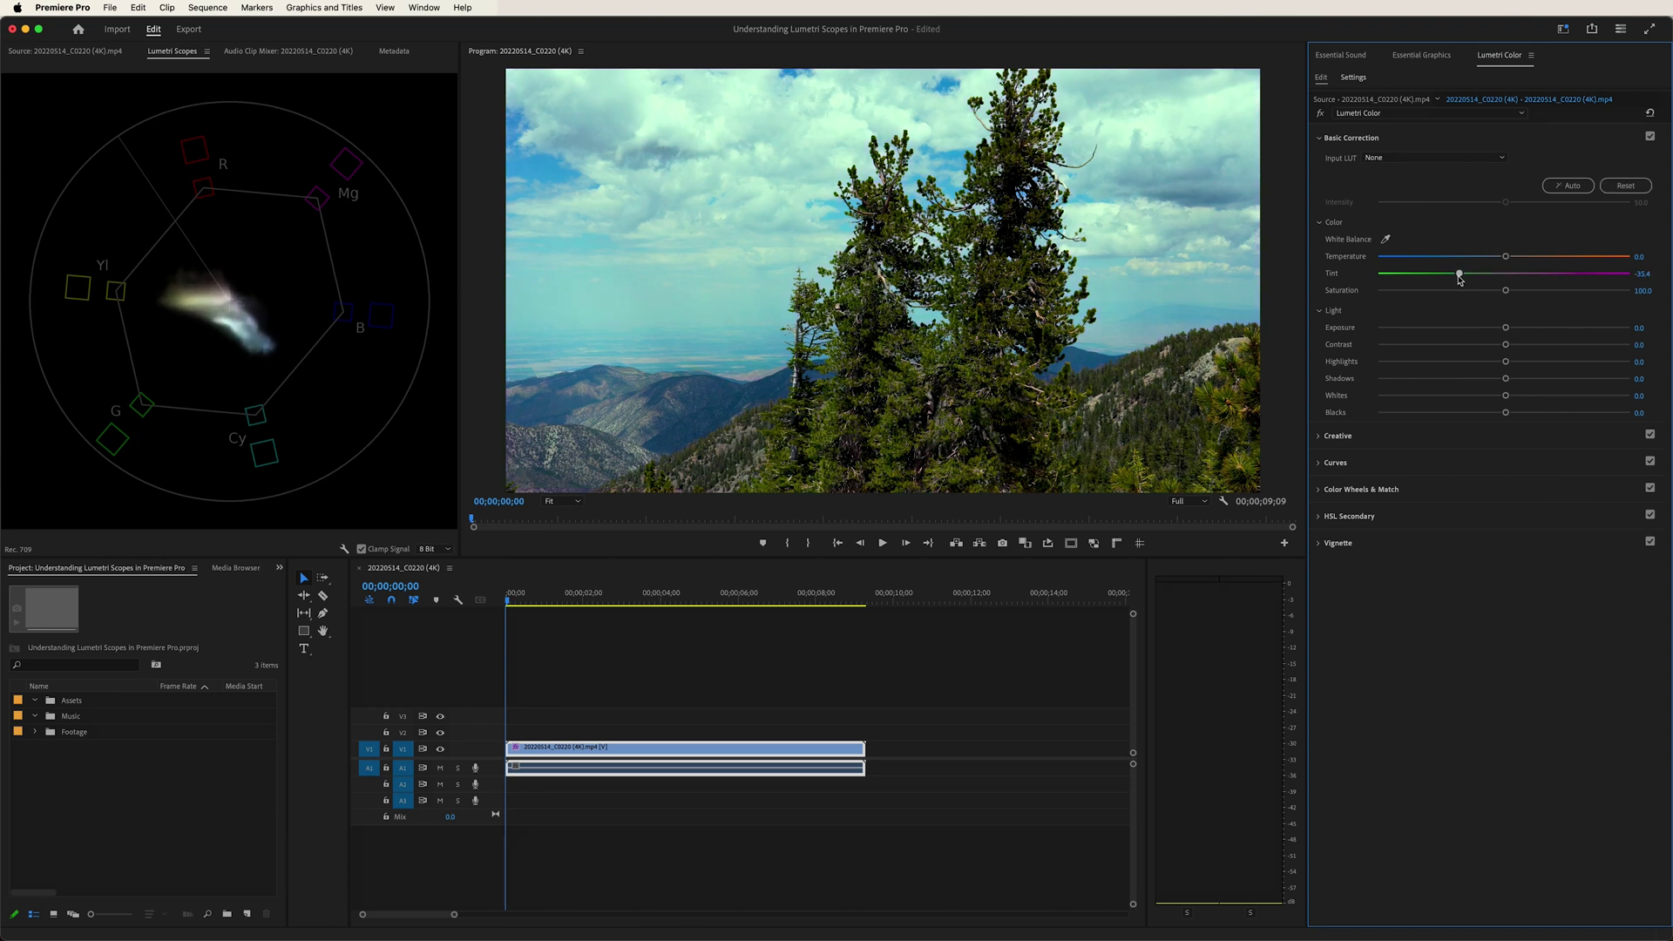
{"action": "left_click_drag", "start_coordinate": [1461, 277], "coordinate": [1376, 298]}
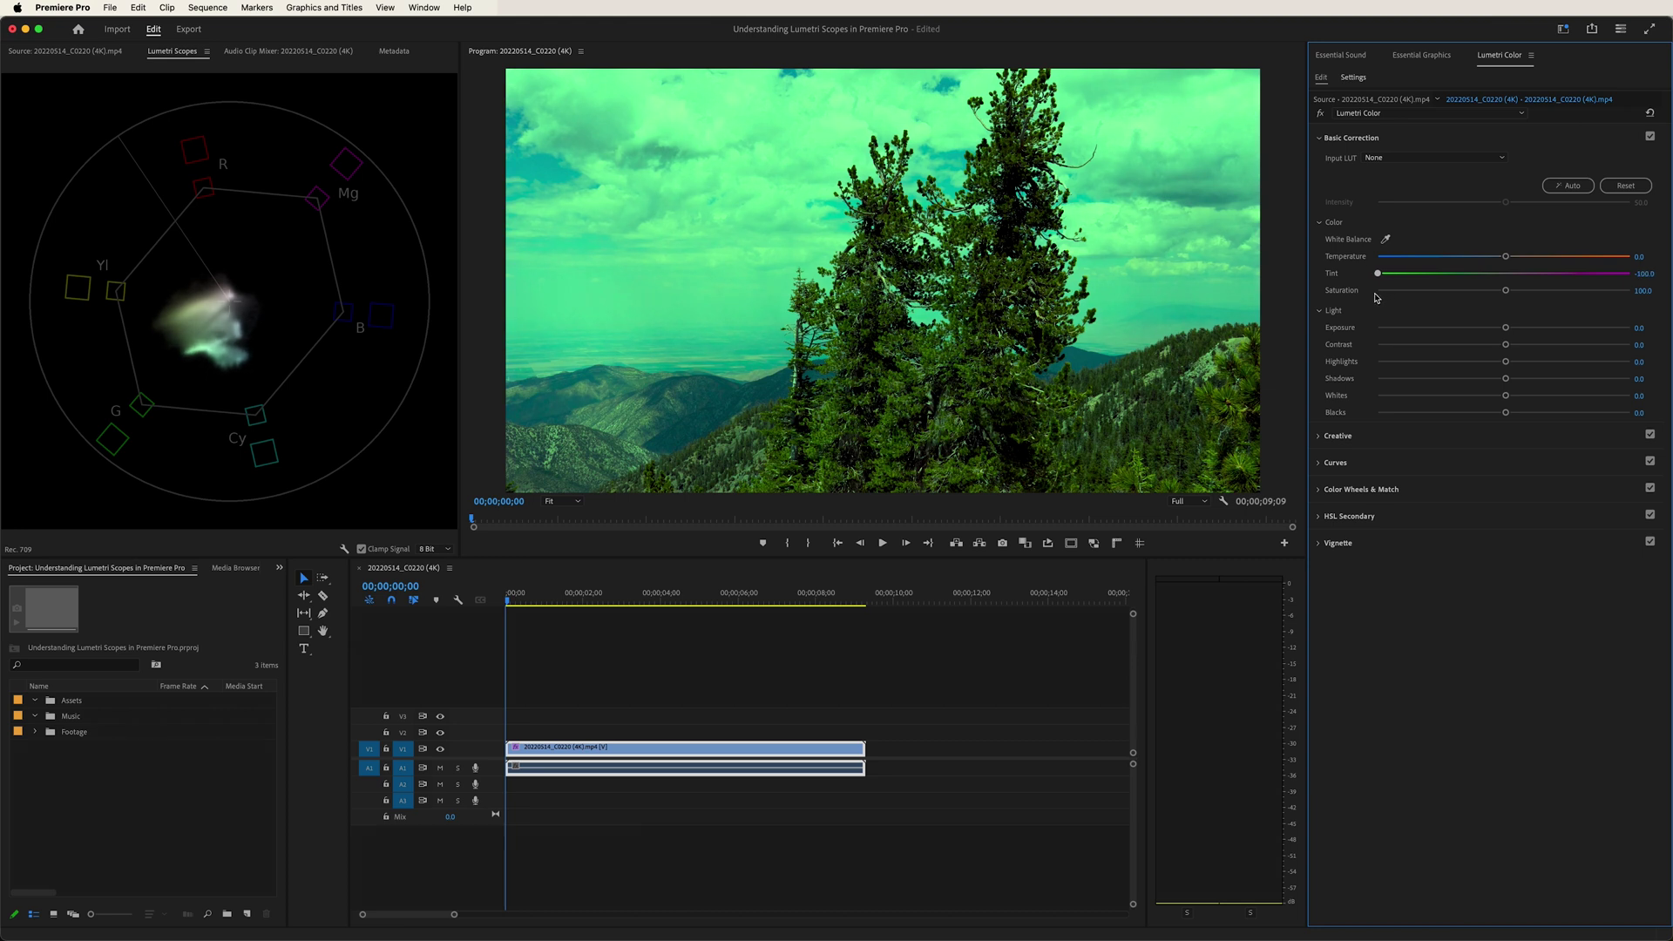
{"action": "mouse_move", "coordinate": [1375, 298]}
{"action": "left_mouse_down"}
{"action": "mouse_move", "coordinate": [1456, 277]}
{"action": "mouse_move", "coordinate": [1617, 277]}
{"action": "left_mouse_up"}
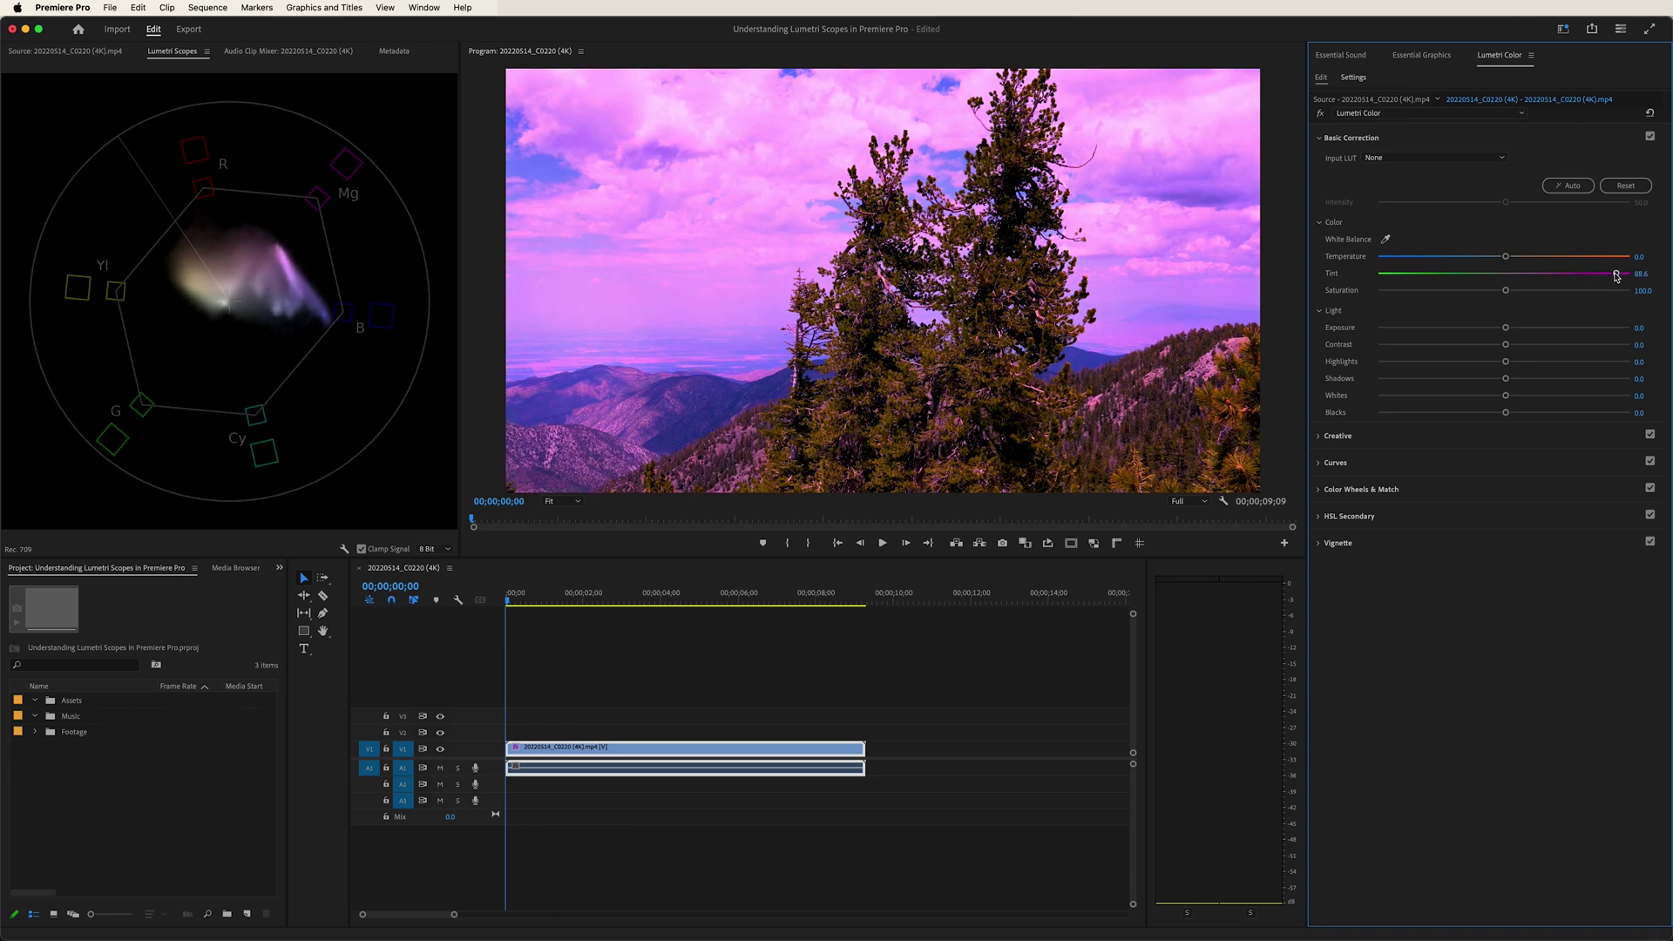
{"action": "double_click", "coordinate": [1617, 276]}
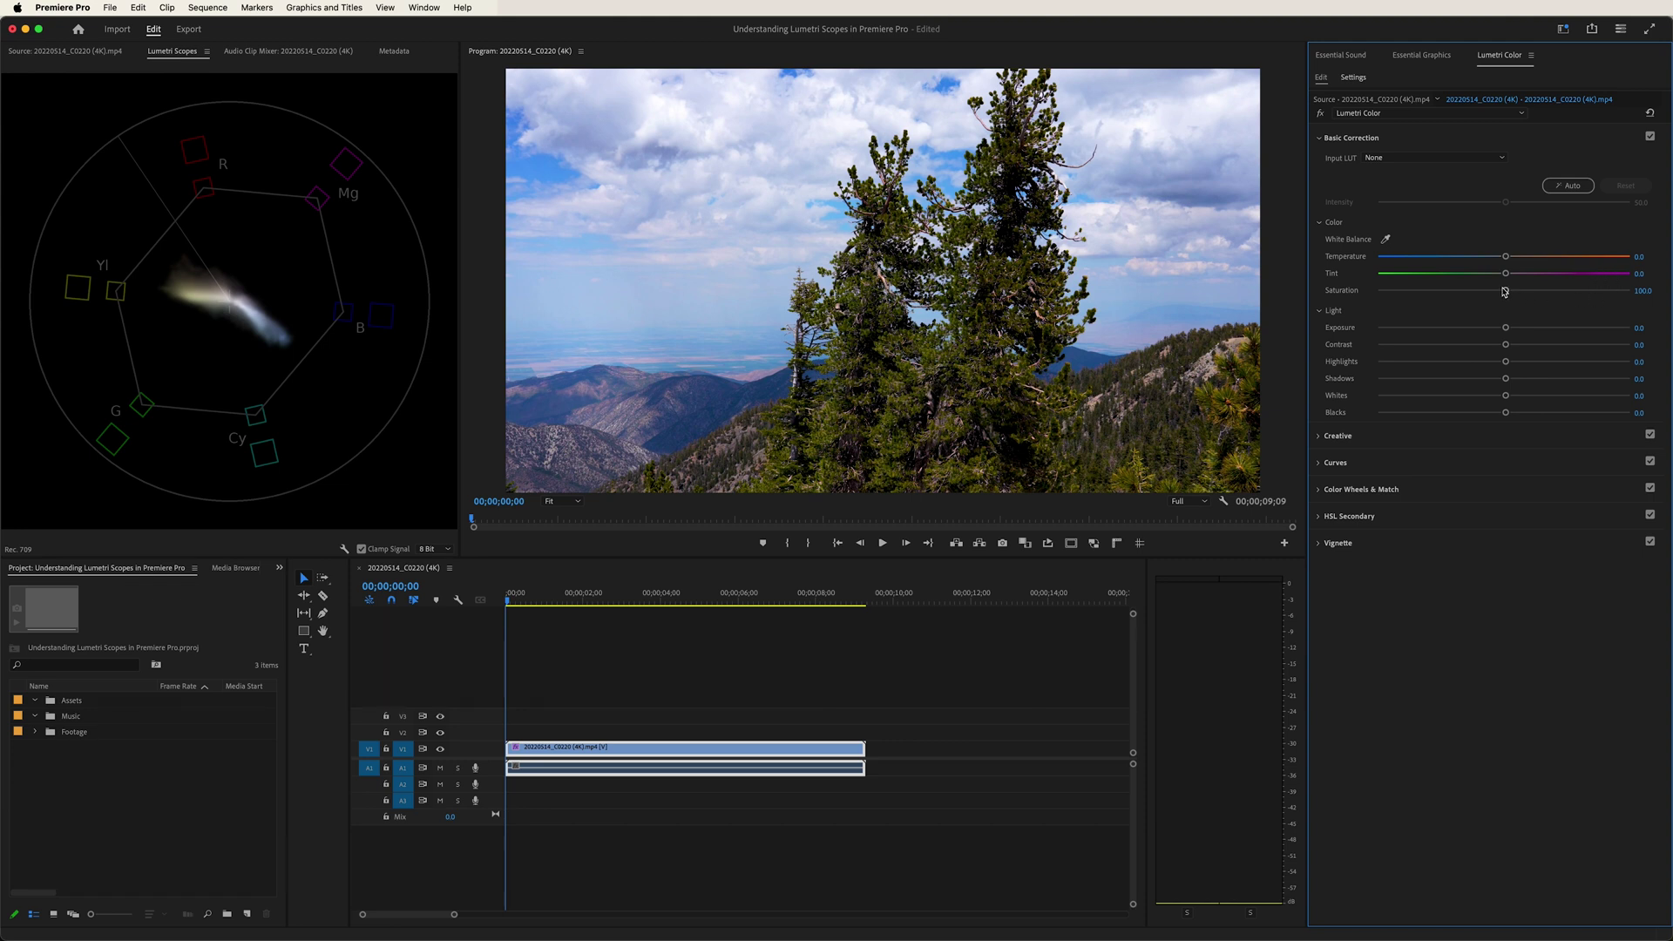
{"action": "left_click_drag", "start_coordinate": [1505, 292], "coordinate": [1533, 293]}
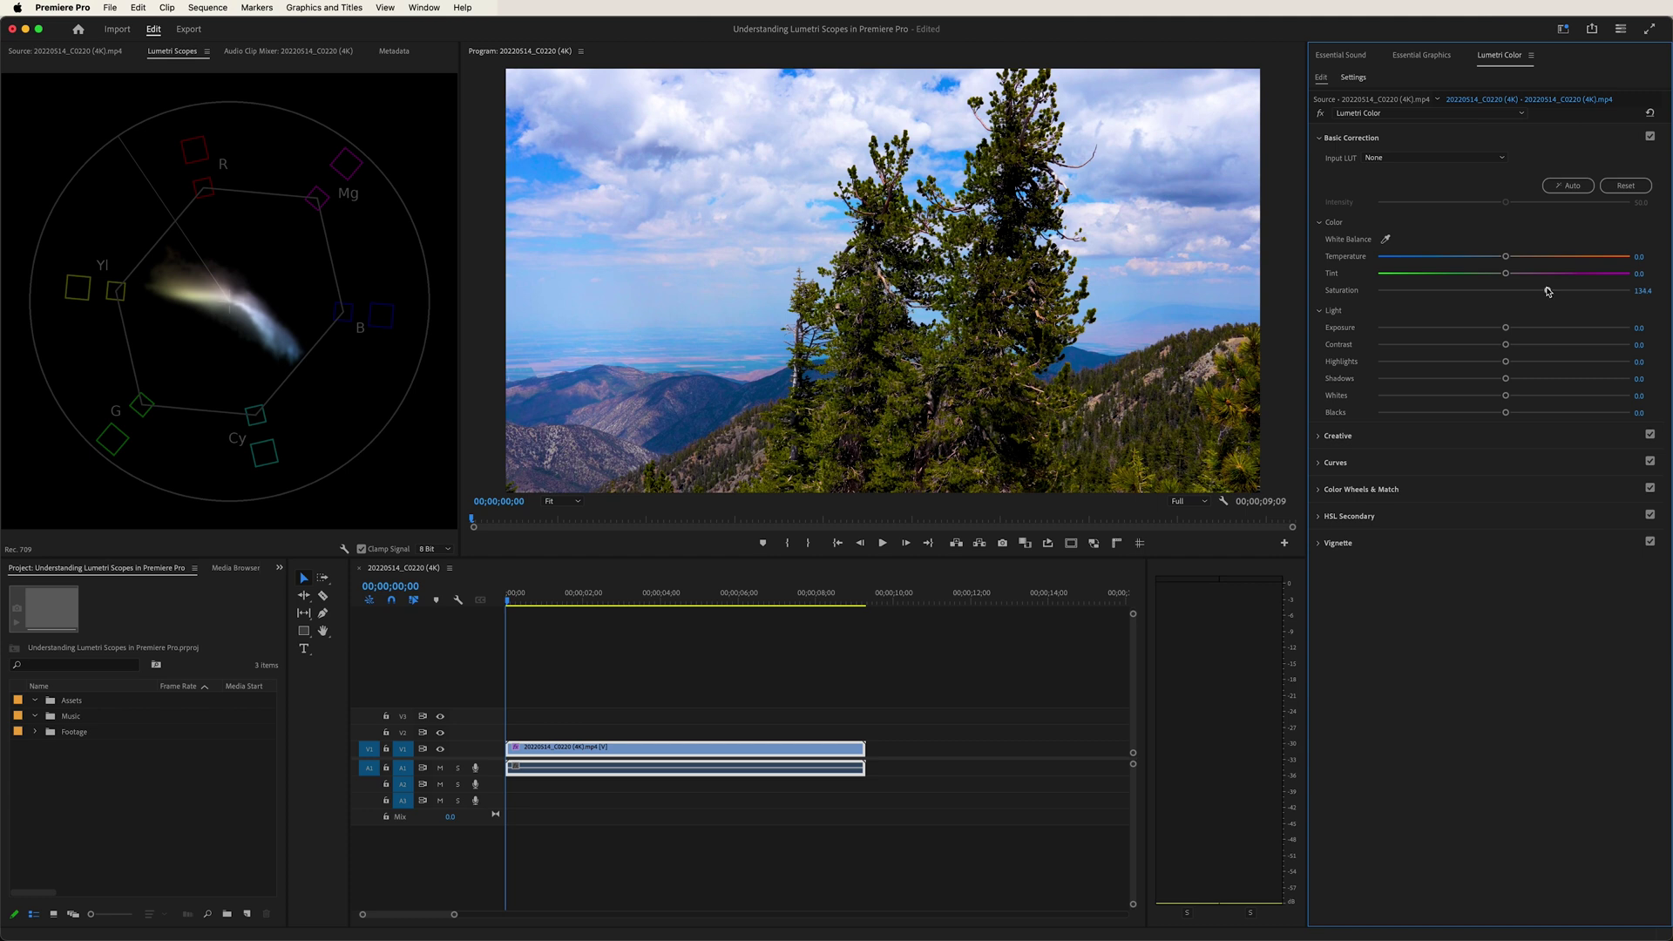
{"action": "mouse_move", "coordinate": [1553, 292]}
{"action": "left_mouse_down"}
{"action": "mouse_move", "coordinate": [1626, 287]}
{"action": "mouse_move", "coordinate": [1355, 309]}
{"action": "left_mouse_up"}
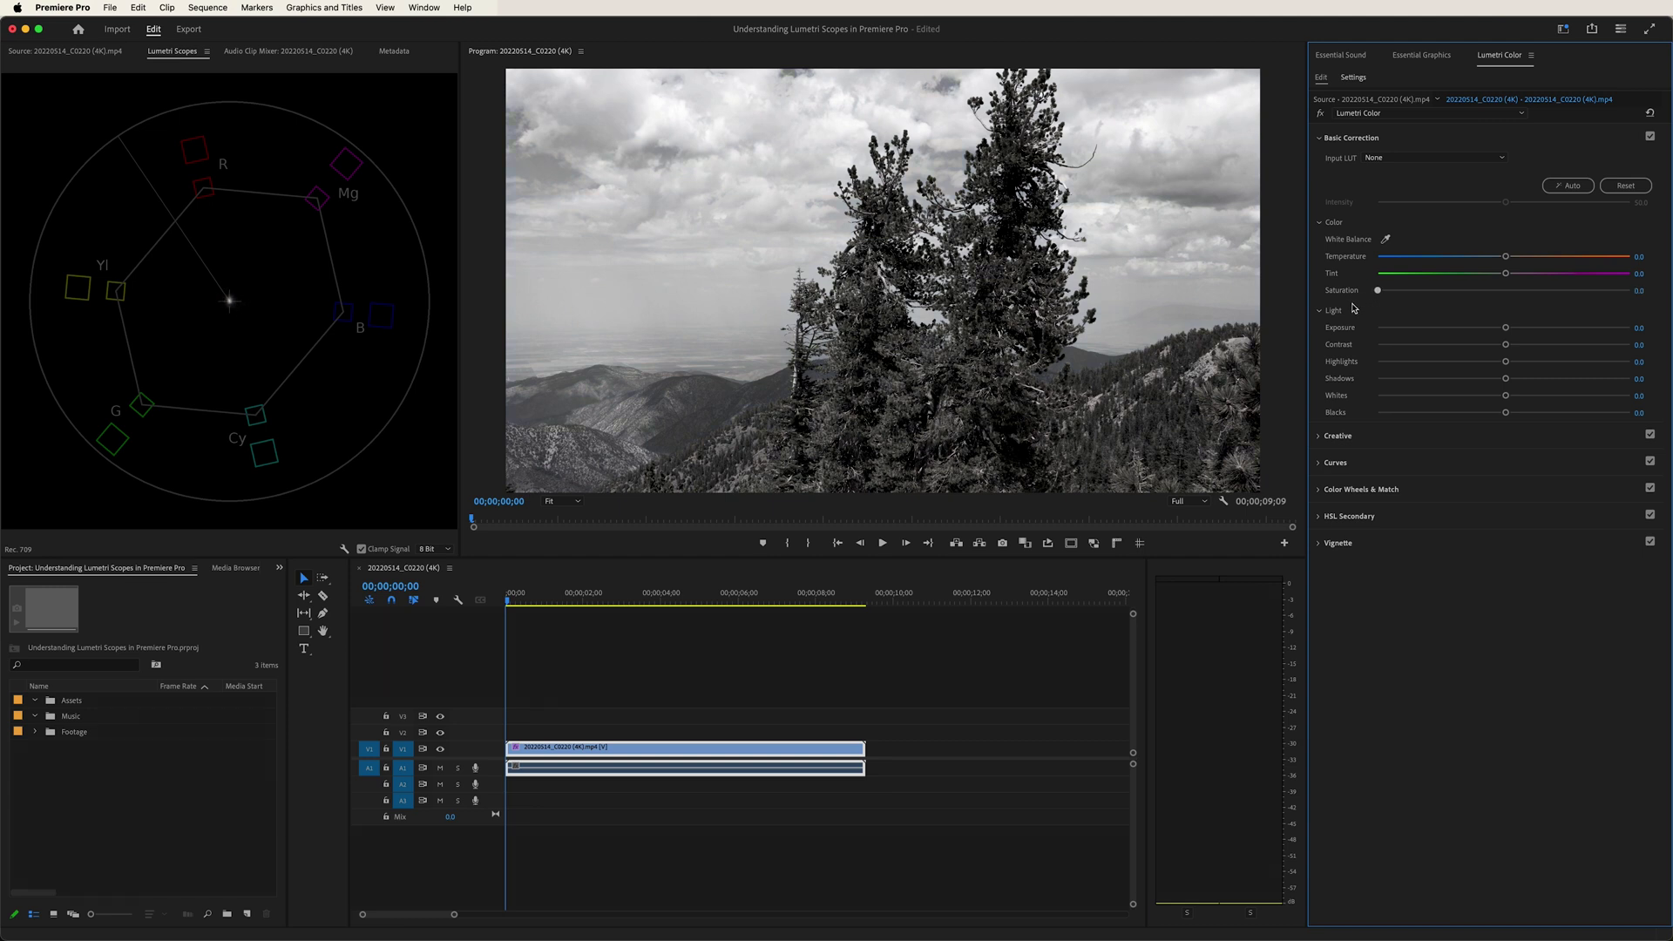
{"action": "left_click_drag", "start_coordinate": [1353, 307], "coordinate": [1405, 295]}
{"action": "double_click", "coordinate": [1405, 292]}
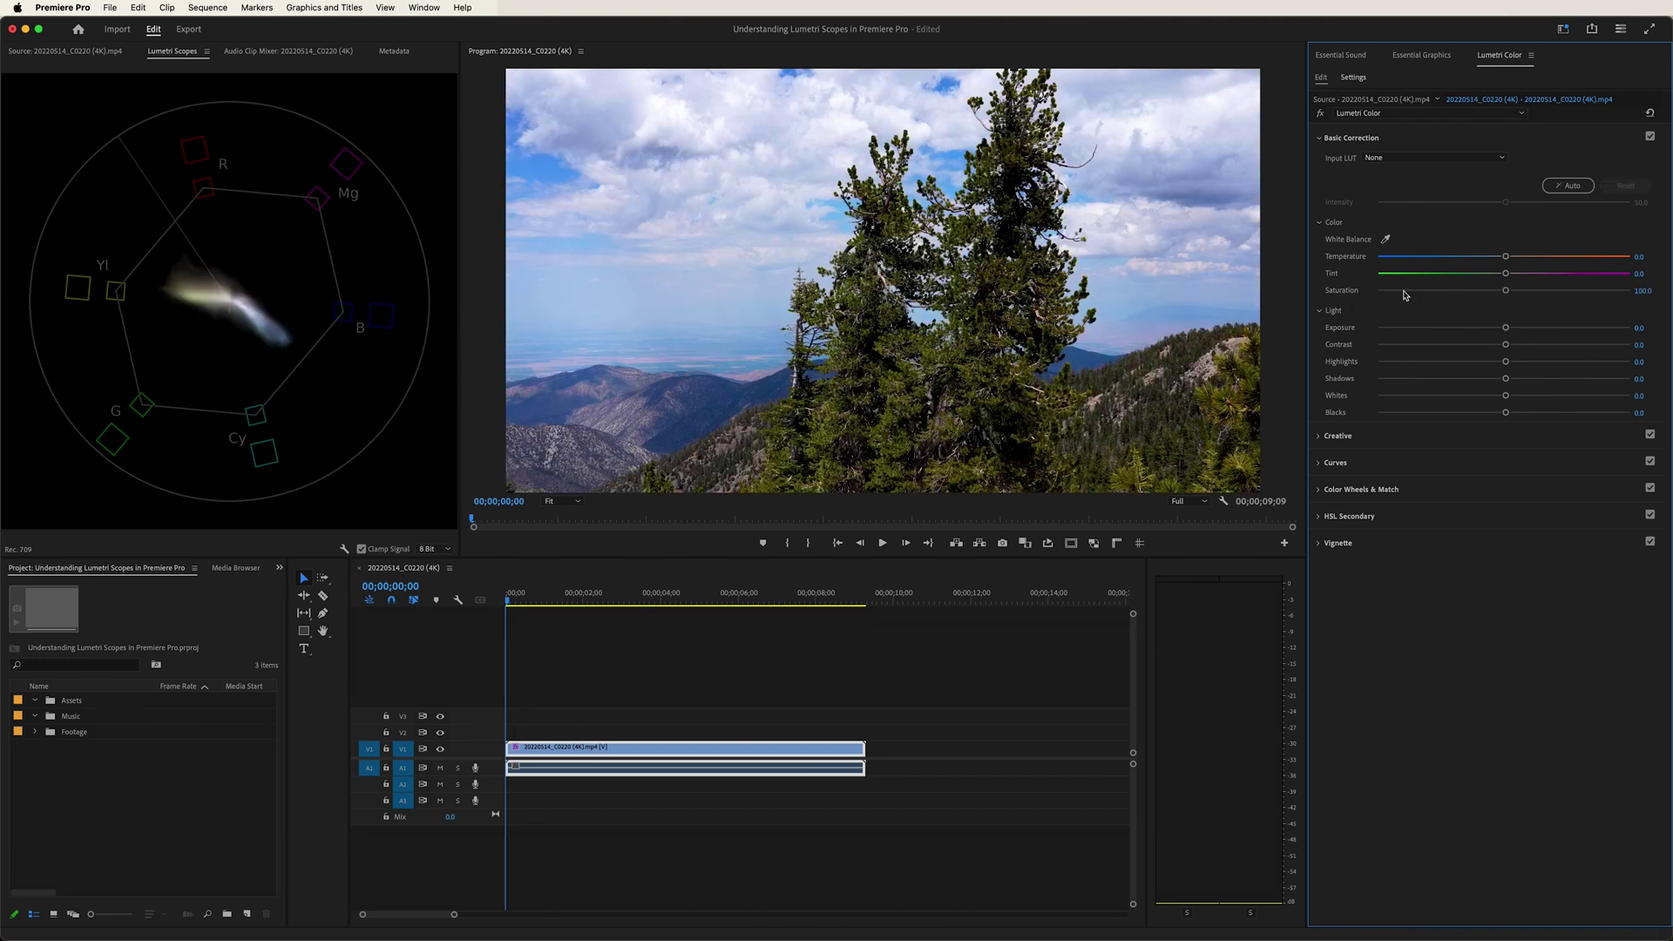
{"action": "left_click", "coordinate": [221, 358]}
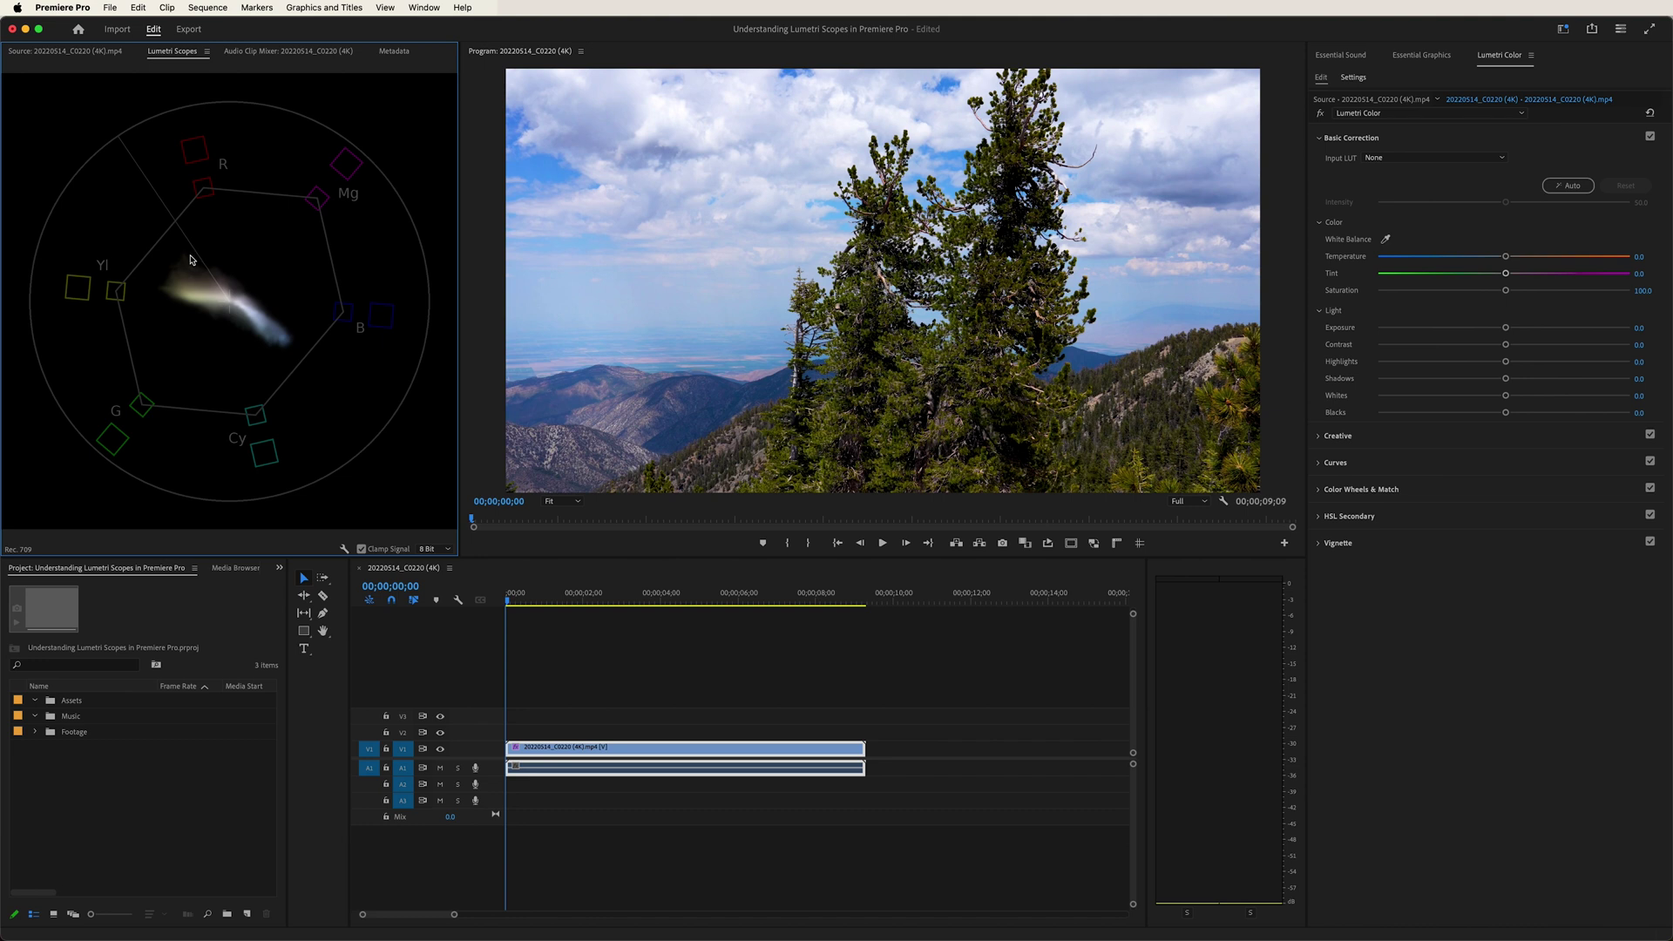
{"action": "right_click", "coordinate": [191, 259]}
{"action": "left_click", "coordinate": [300, 280]}
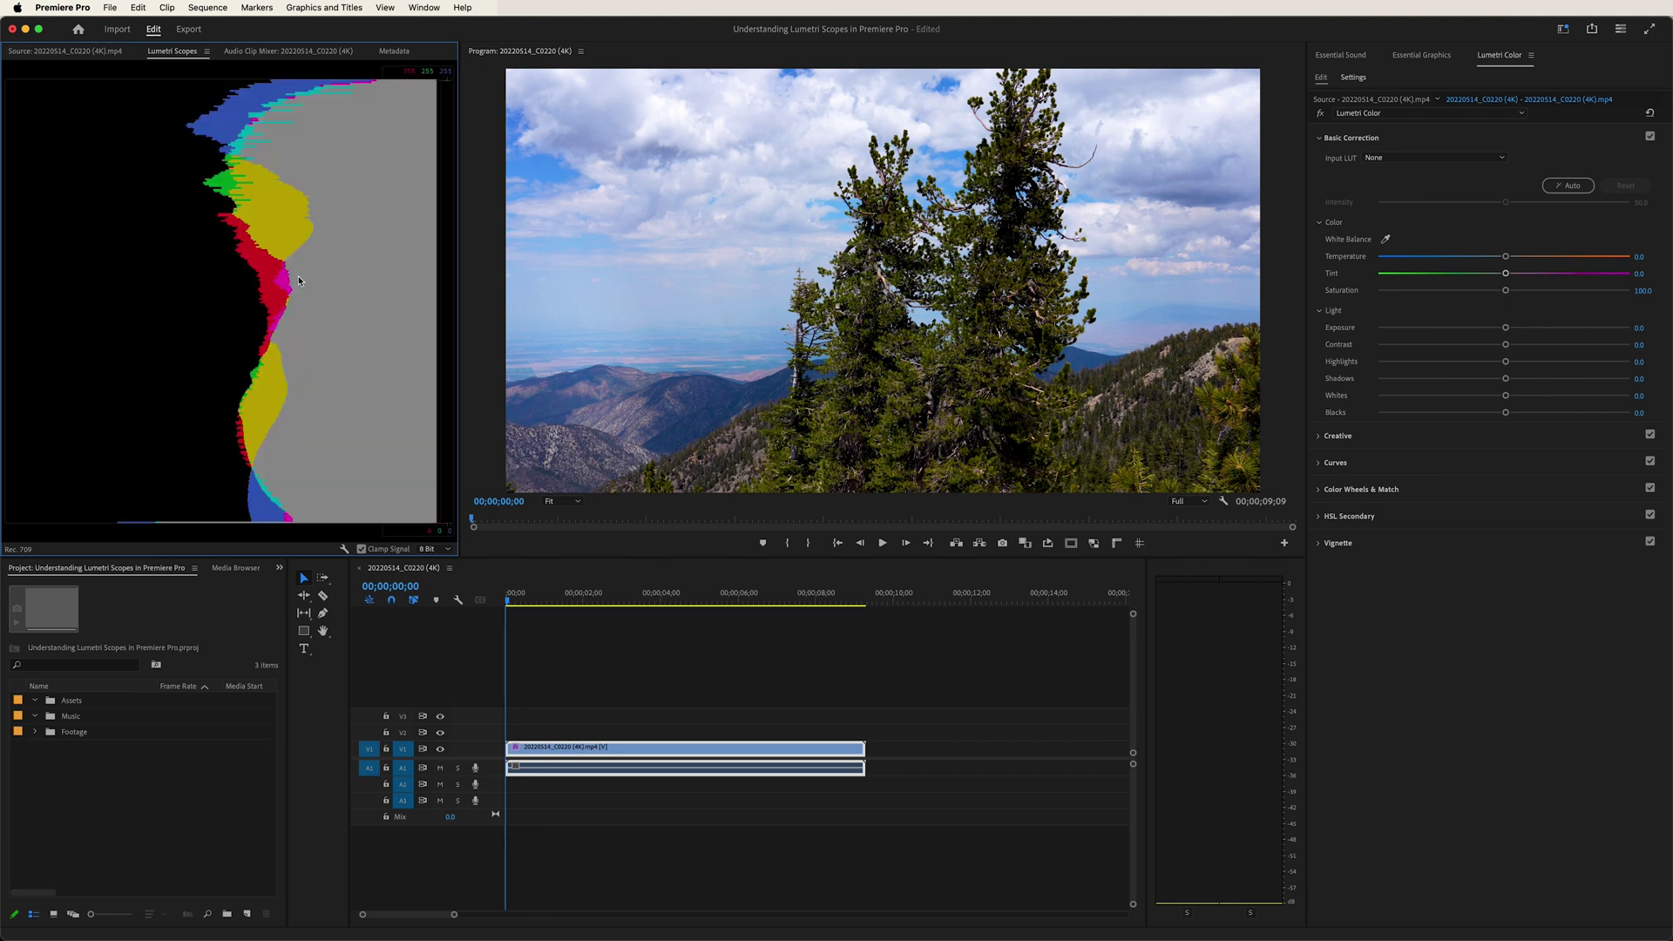
Cool Temperature below zero, warm it to 73.8 while watching the histogram, then reset to 0.0
{"action": "left_click", "coordinate": [1482, 698]}
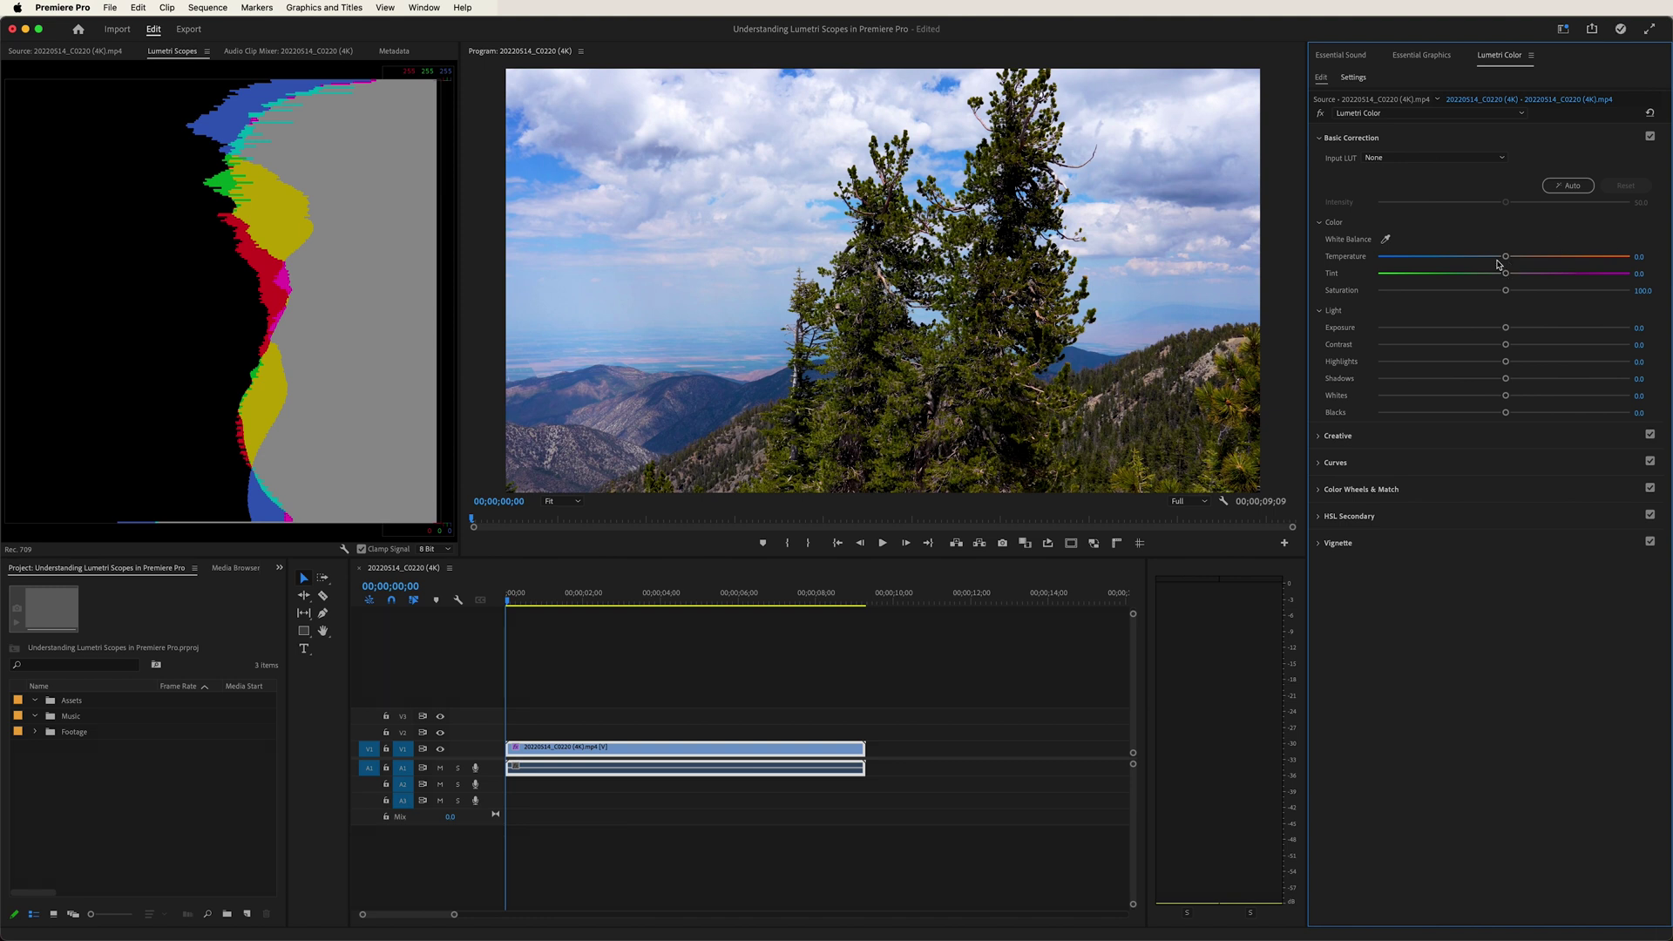
{"action": "left_click_drag", "start_coordinate": [1505, 258], "coordinate": [1454, 258]}
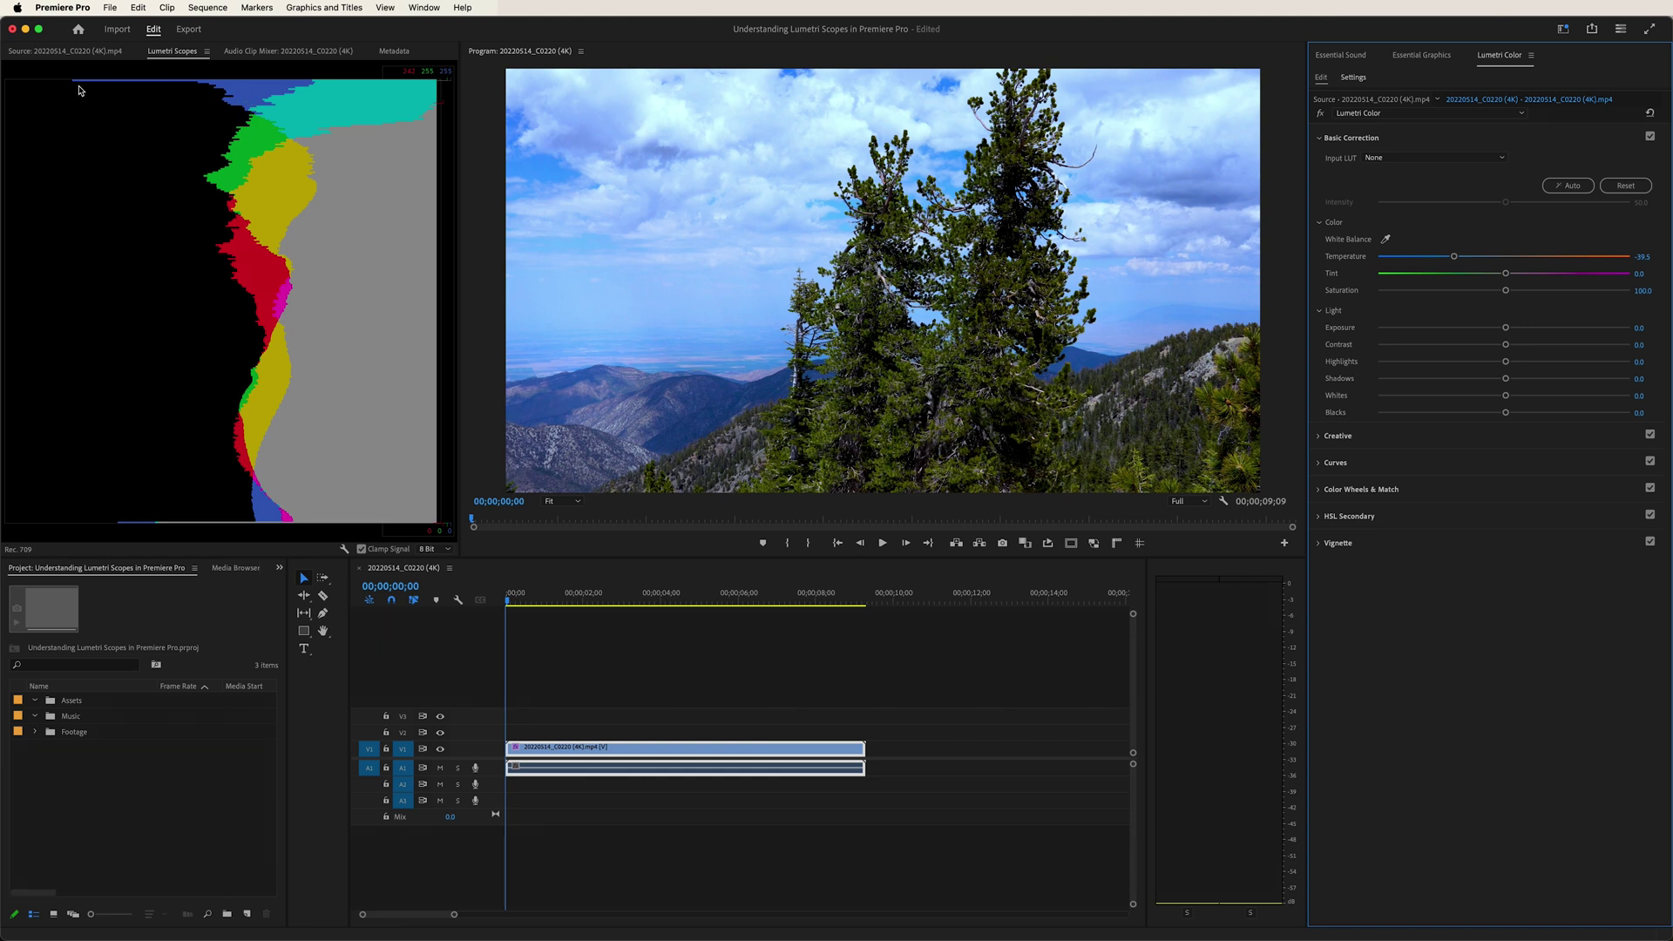
{"action": "left_click_drag", "start_coordinate": [1465, 259], "coordinate": [1600, 259]}
{"action": "double_click", "coordinate": [1567, 258]}
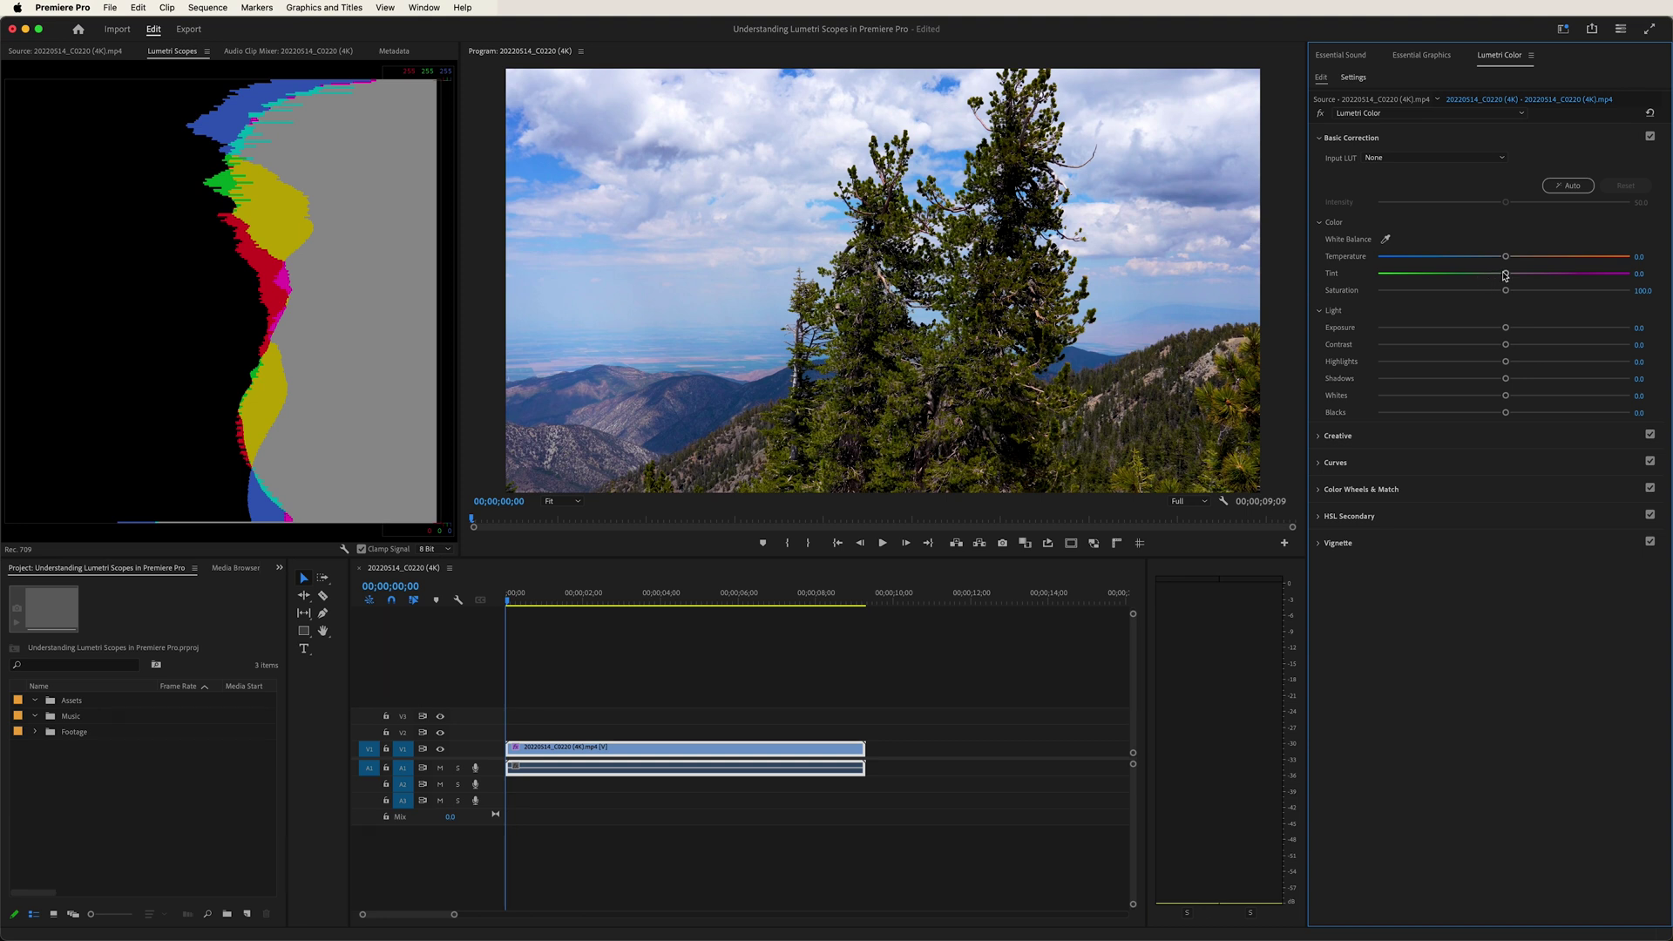
Nudge and reset Tint, raise Saturation to about 146, drop it to 0, then undo
{"action": "left_click_drag", "start_coordinate": [1505, 274], "coordinate": [1570, 274]}
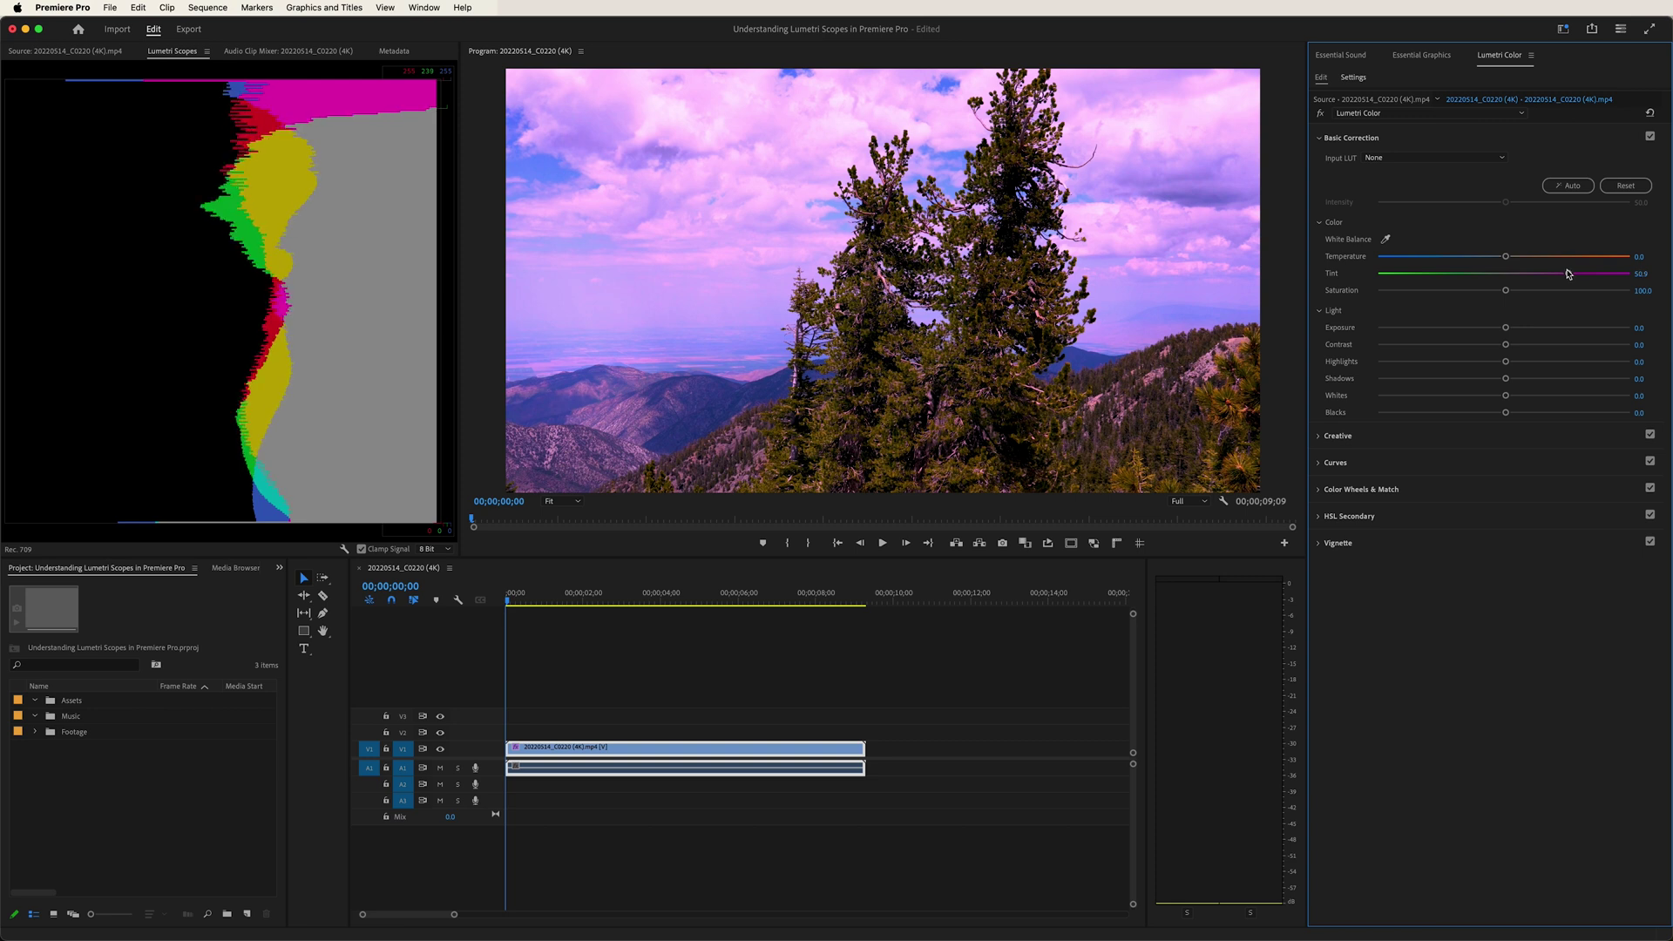
{"action": "double_click", "coordinate": [1571, 274]}
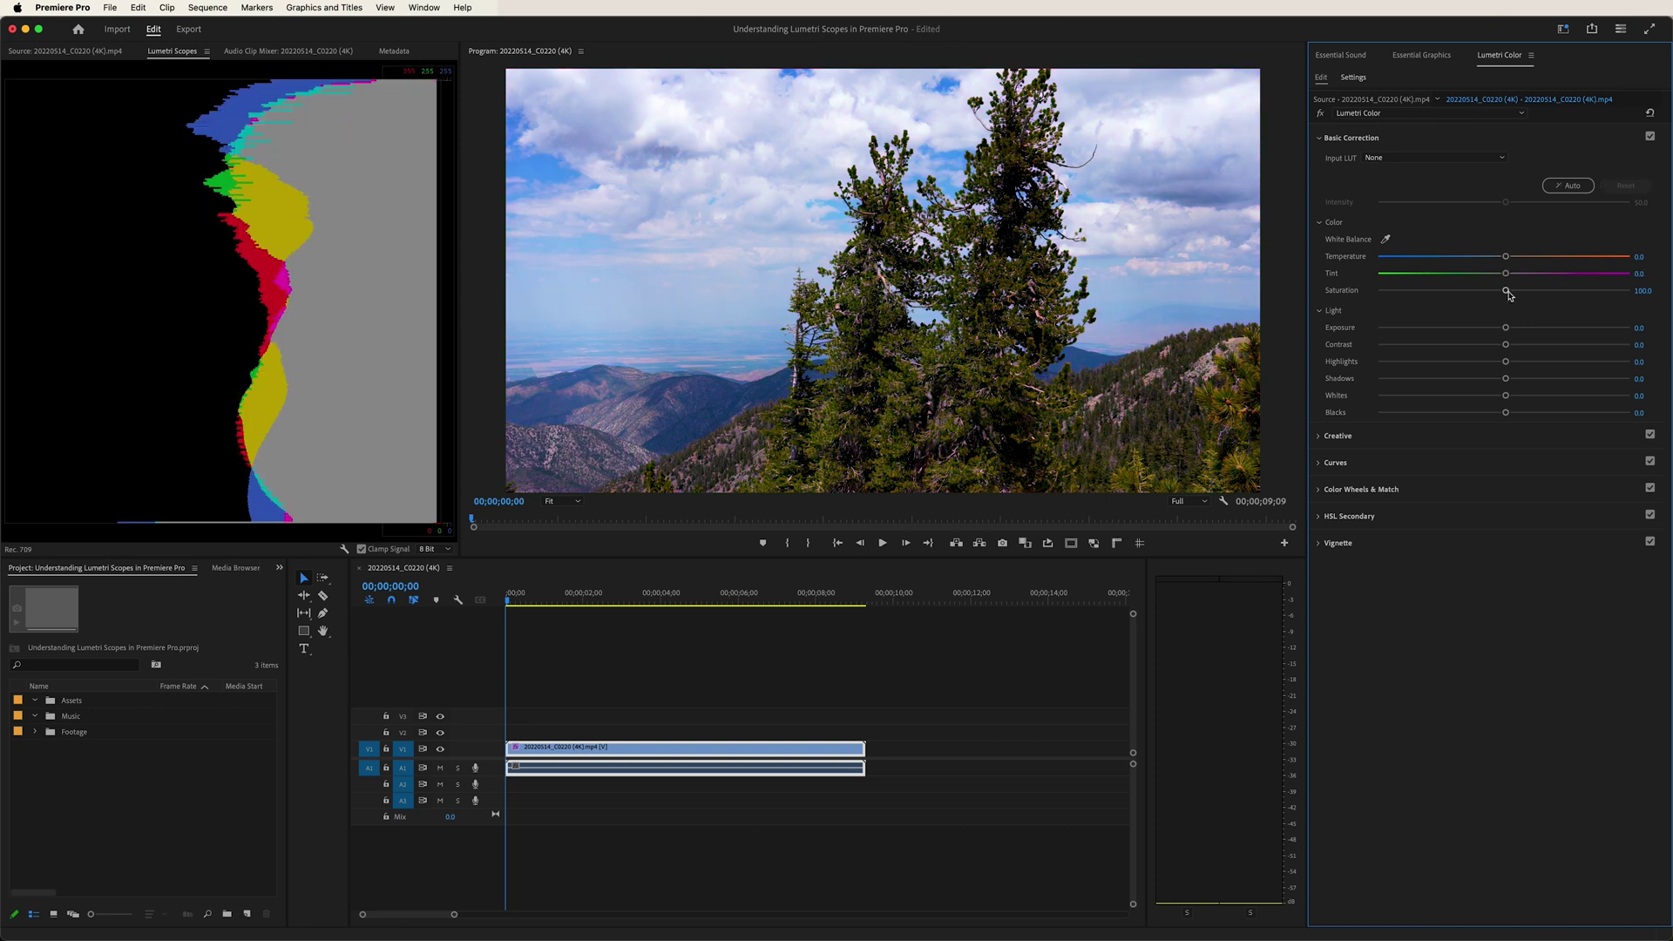
{"action": "left_click_drag", "start_coordinate": [1508, 294], "coordinate": [1573, 290]}
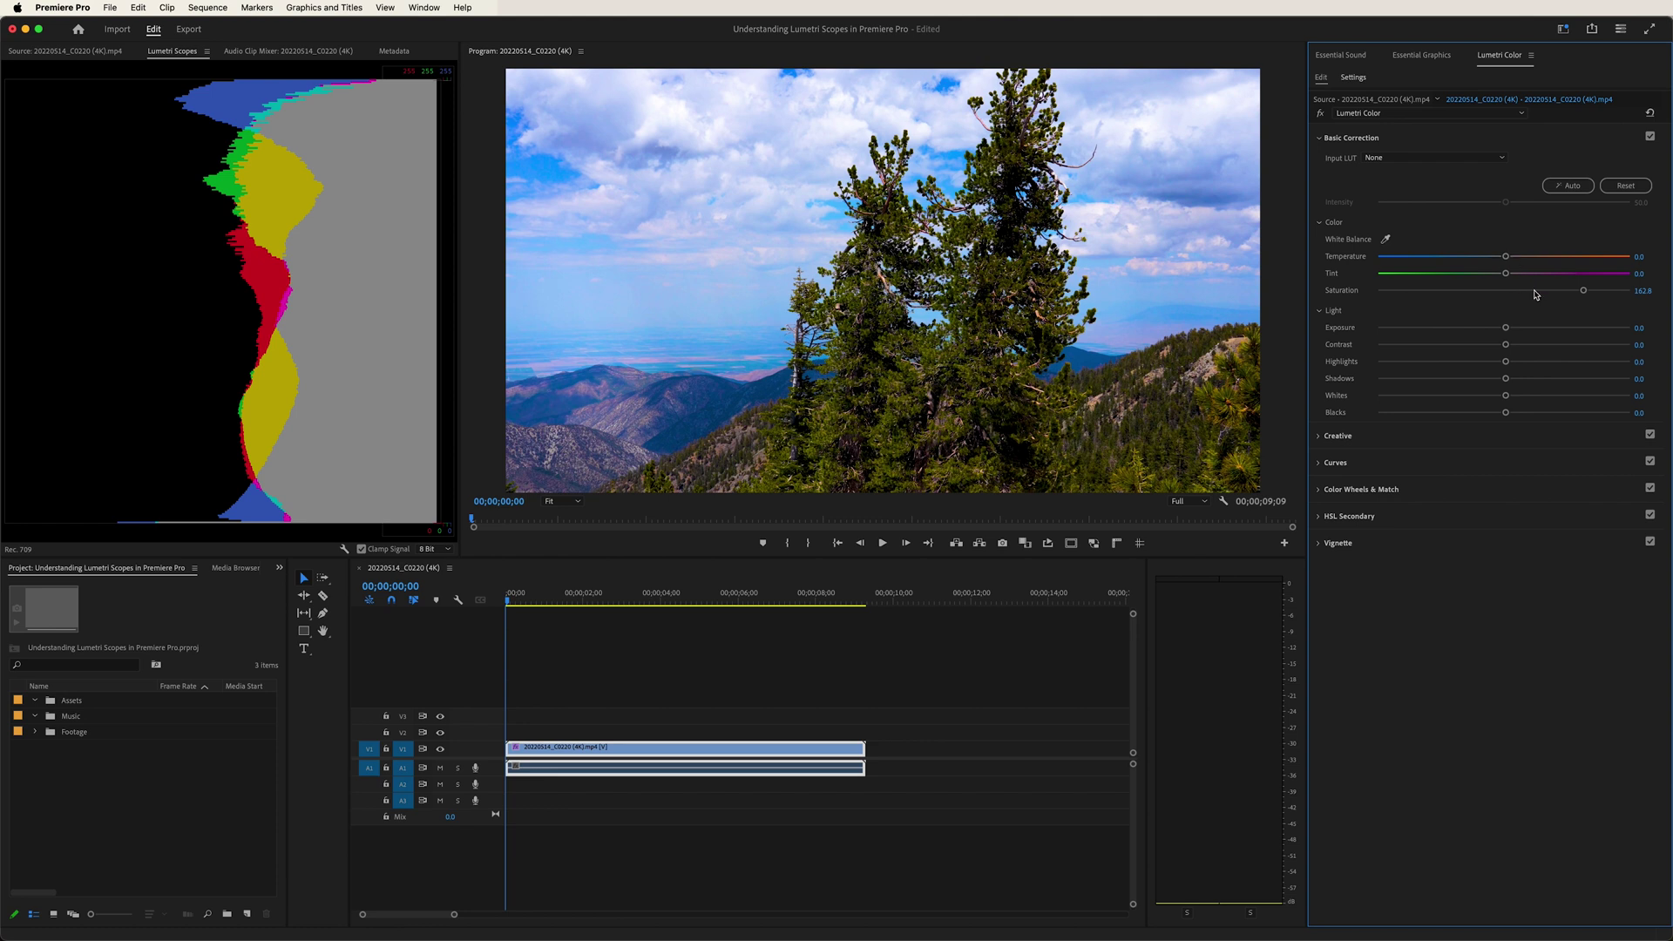
{"action": "left_click_drag", "start_coordinate": [1583, 292], "coordinate": [1378, 295]}
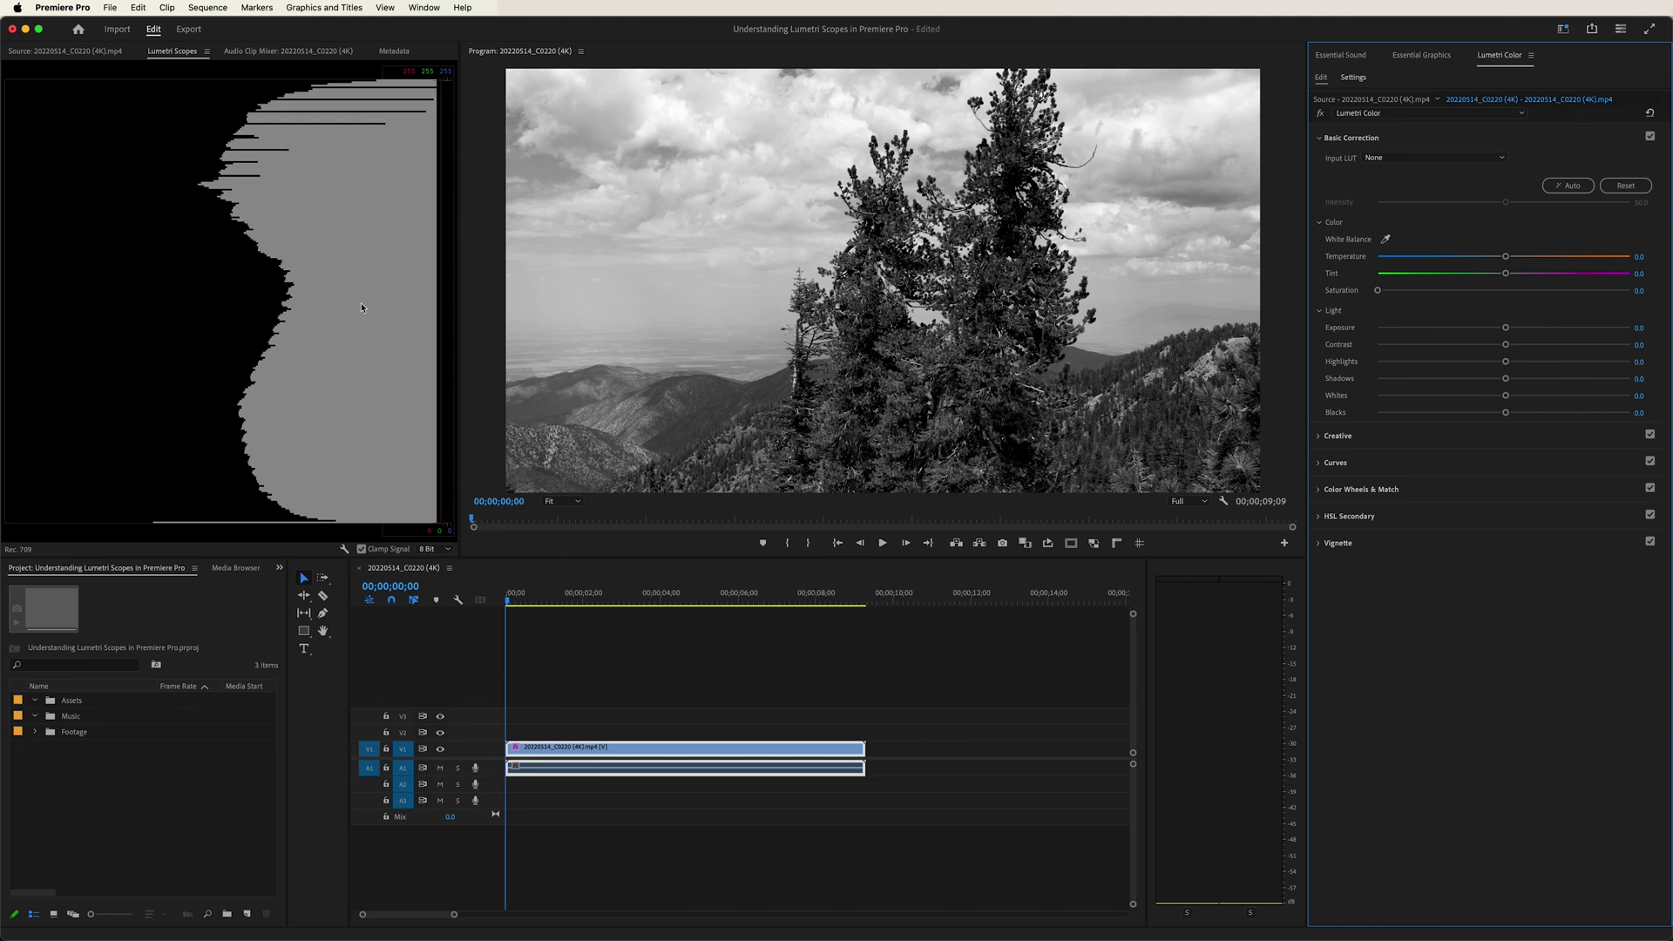
{"action": "key", "text": "super+z"}
Replace the histogram with a Parade scope and set its Parade Type to RGB
{"action": "right_click", "coordinate": [198, 303]}
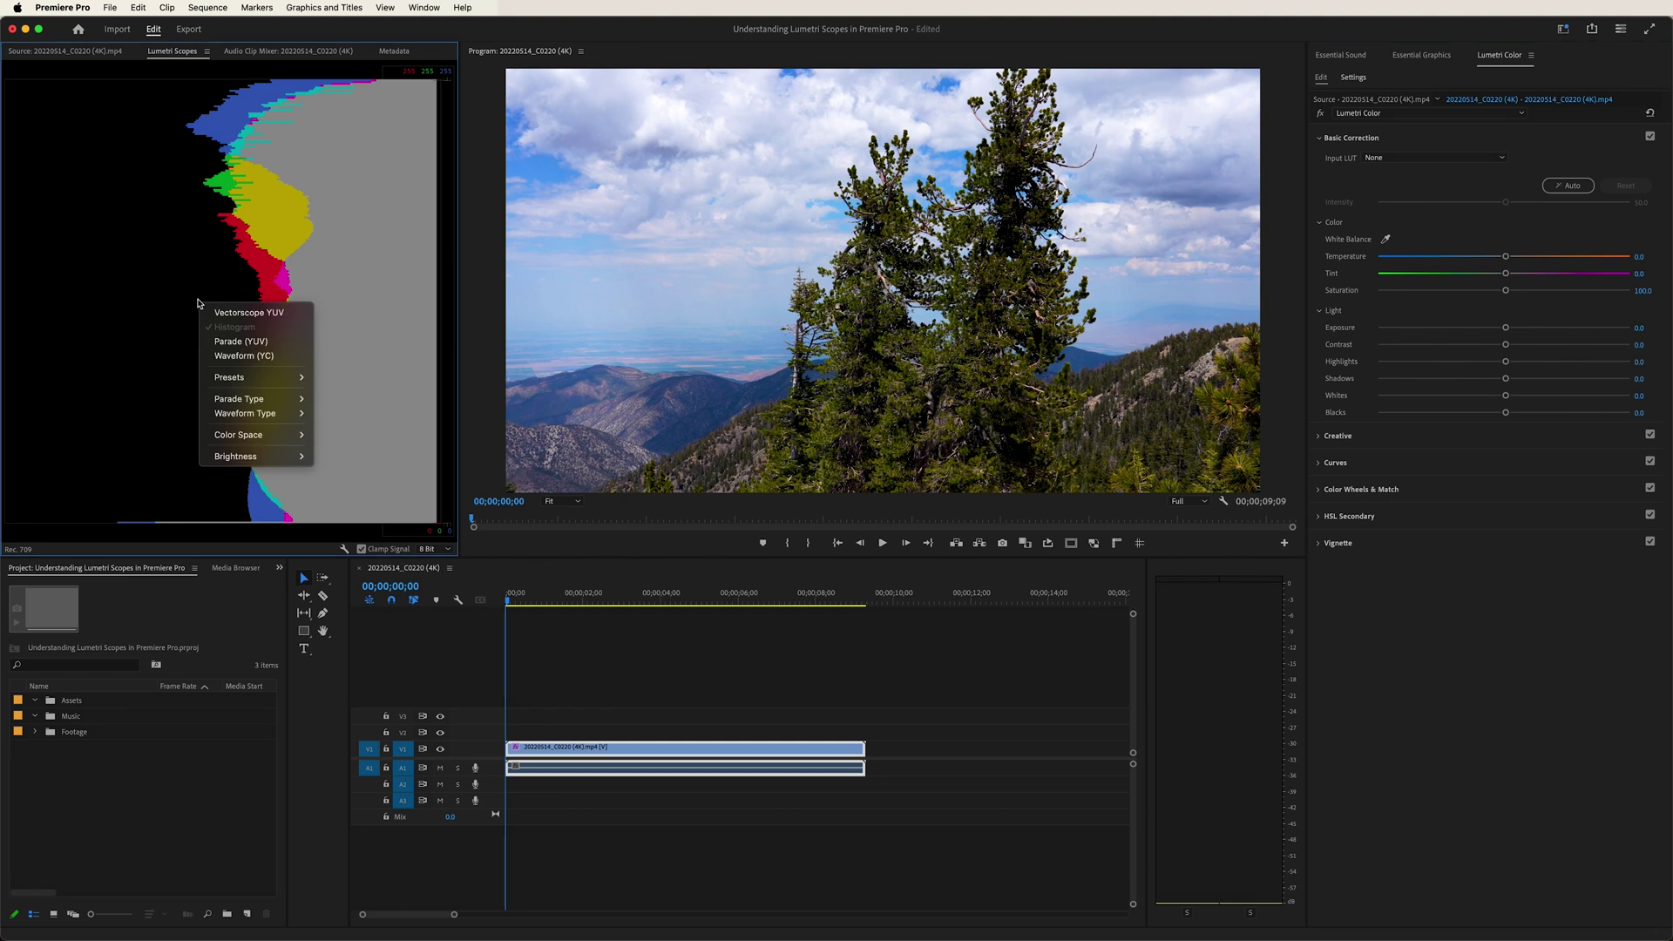
{"action": "left_click", "coordinate": [229, 341]}
{"action": "right_click", "coordinate": [181, 293]}
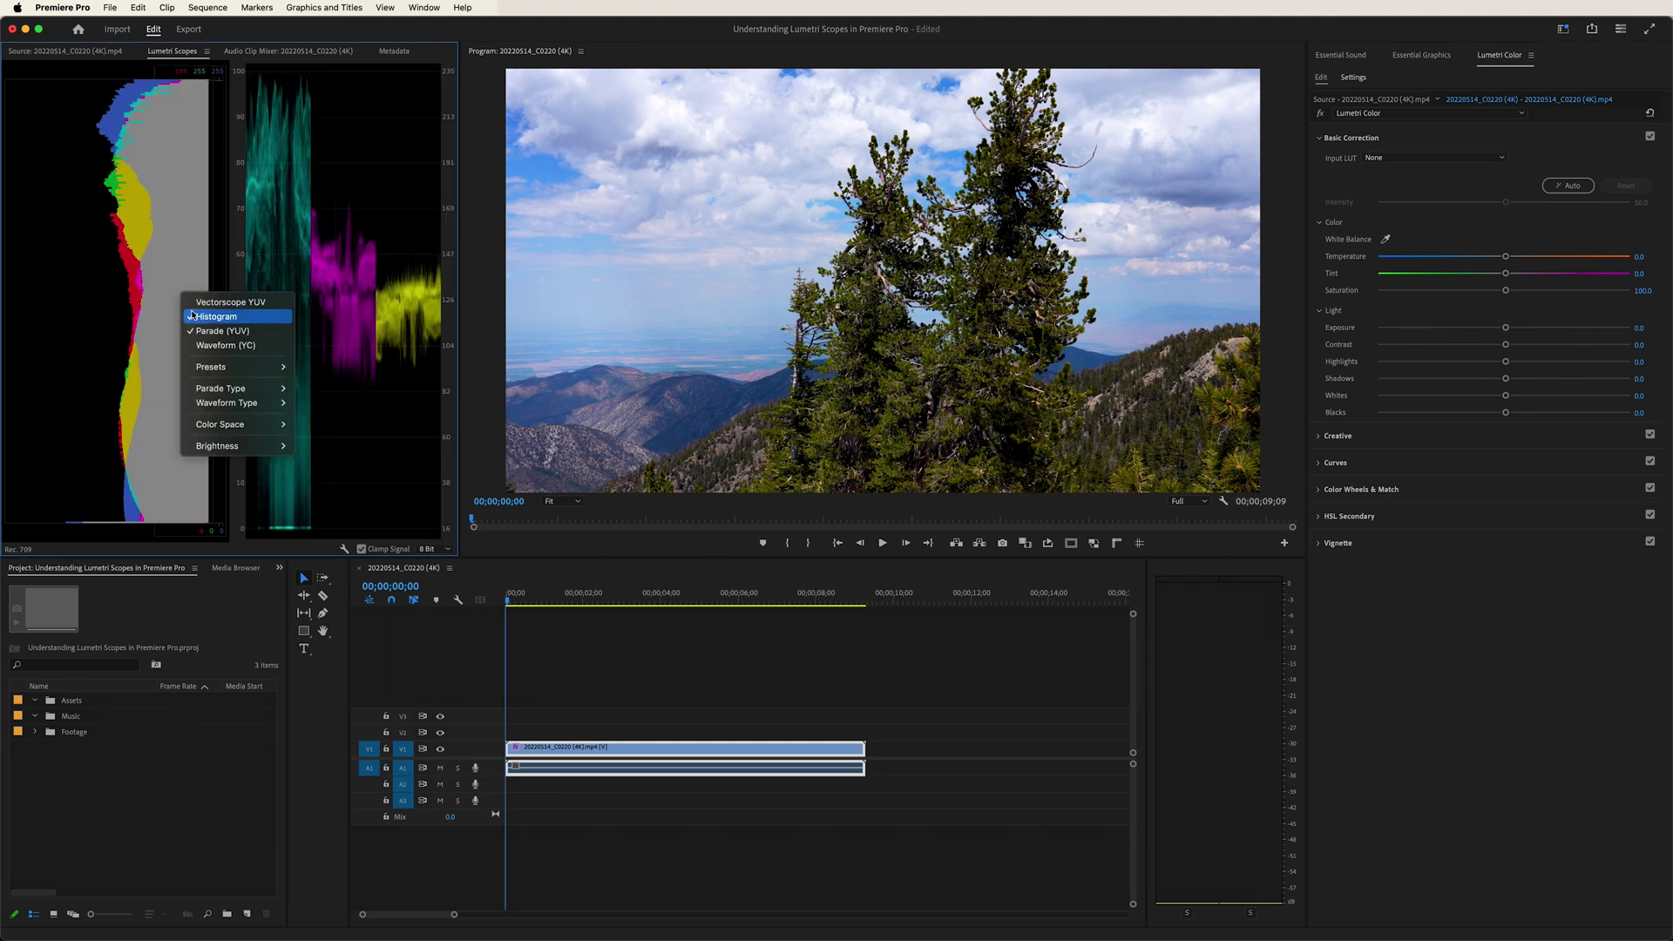
{"action": "left_click", "coordinate": [199, 317]}
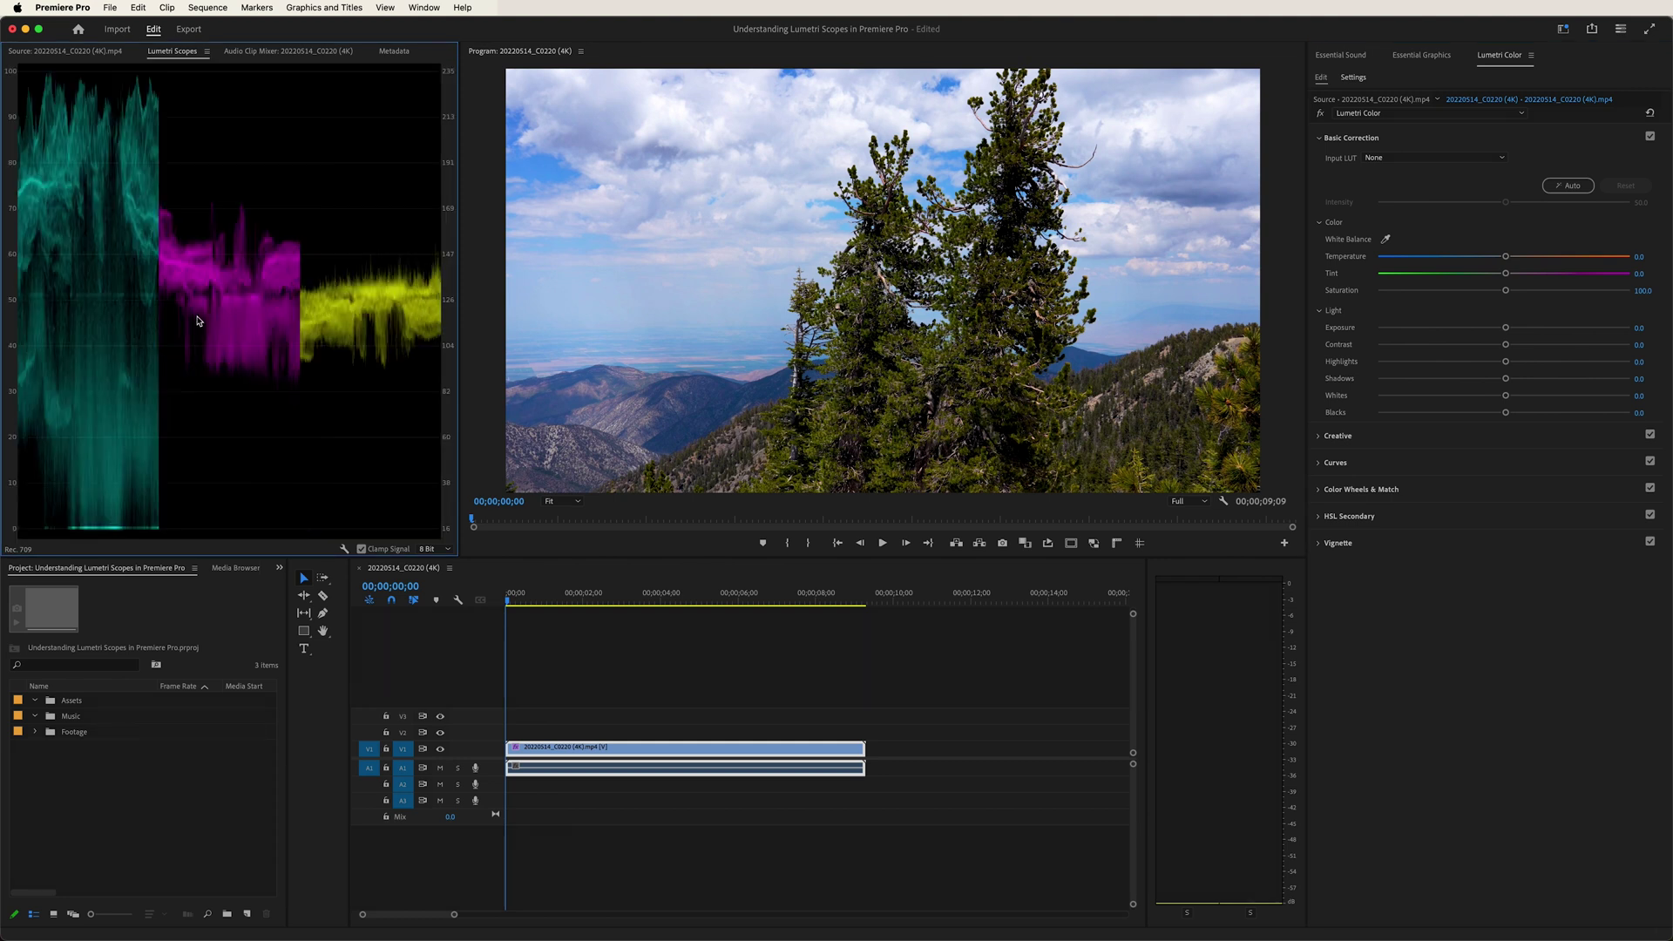
{"action": "right_click", "coordinate": [252, 398]}
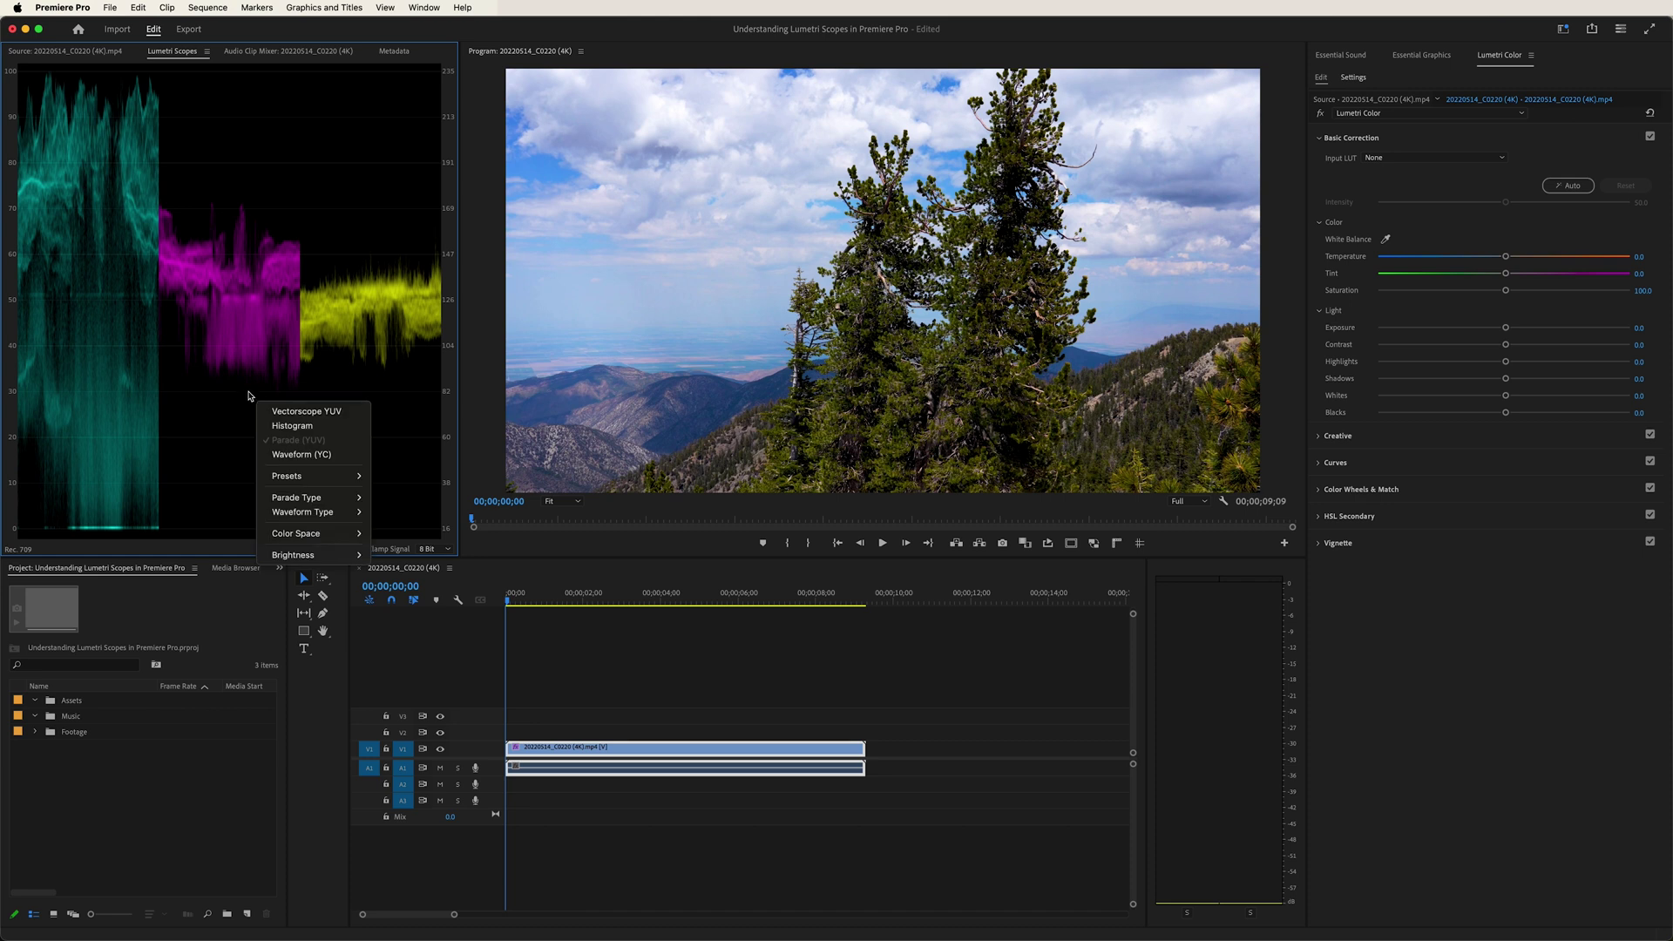
{"action": "mouse_move", "coordinate": [314, 499]}
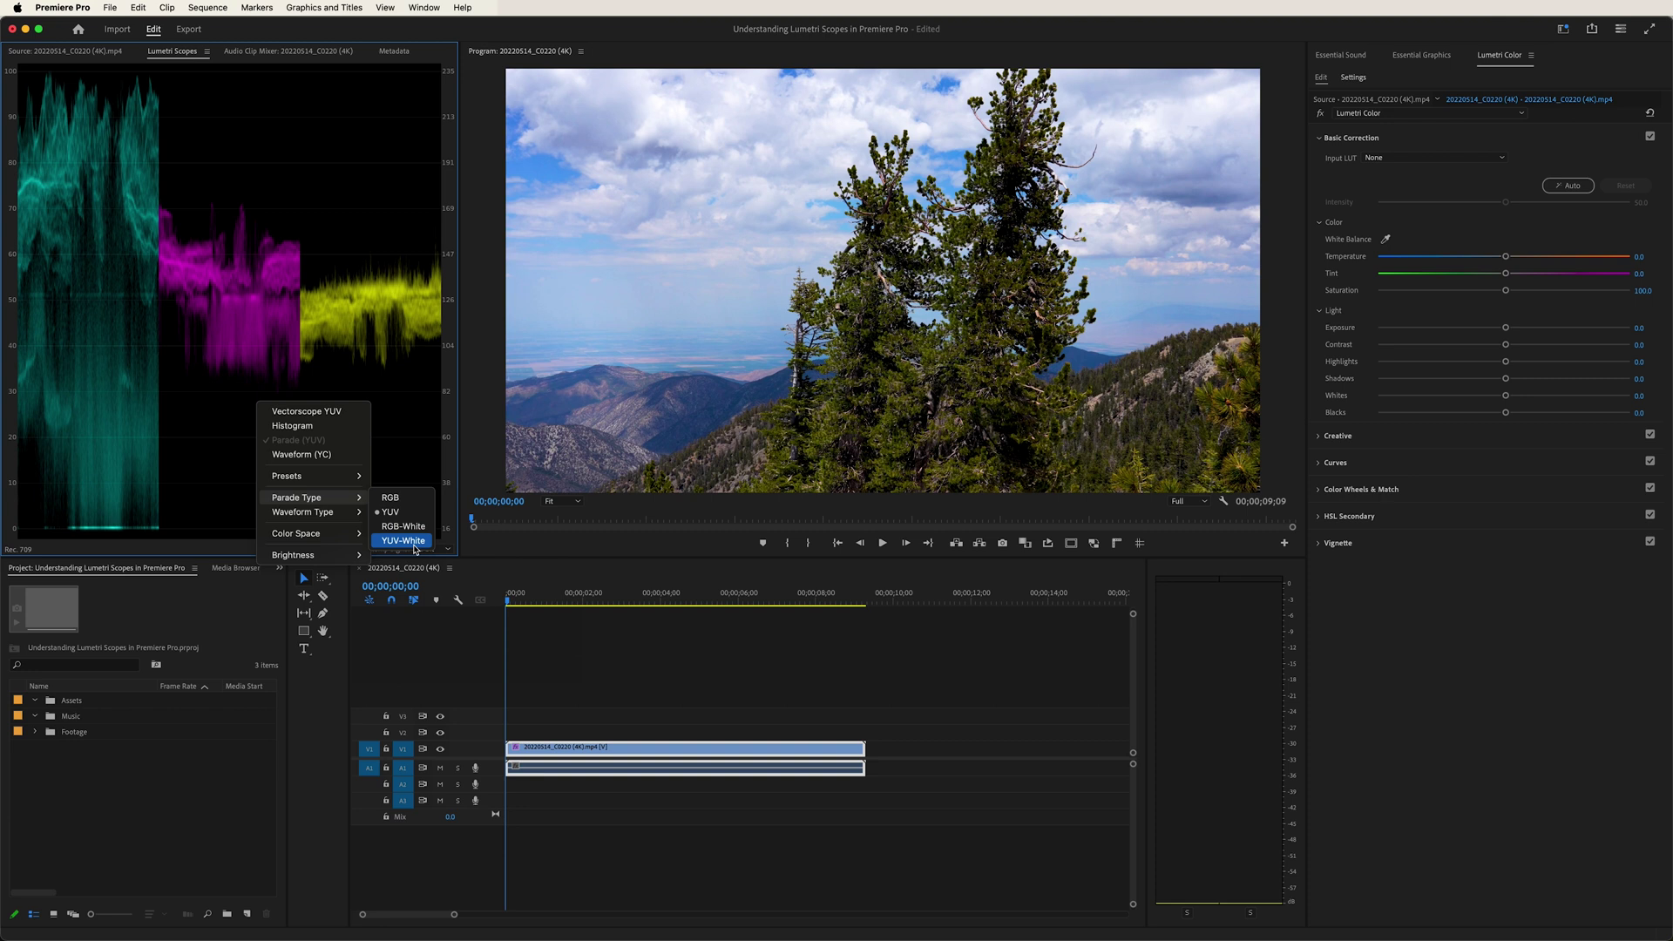
{"action": "left_click", "coordinate": [400, 502]}
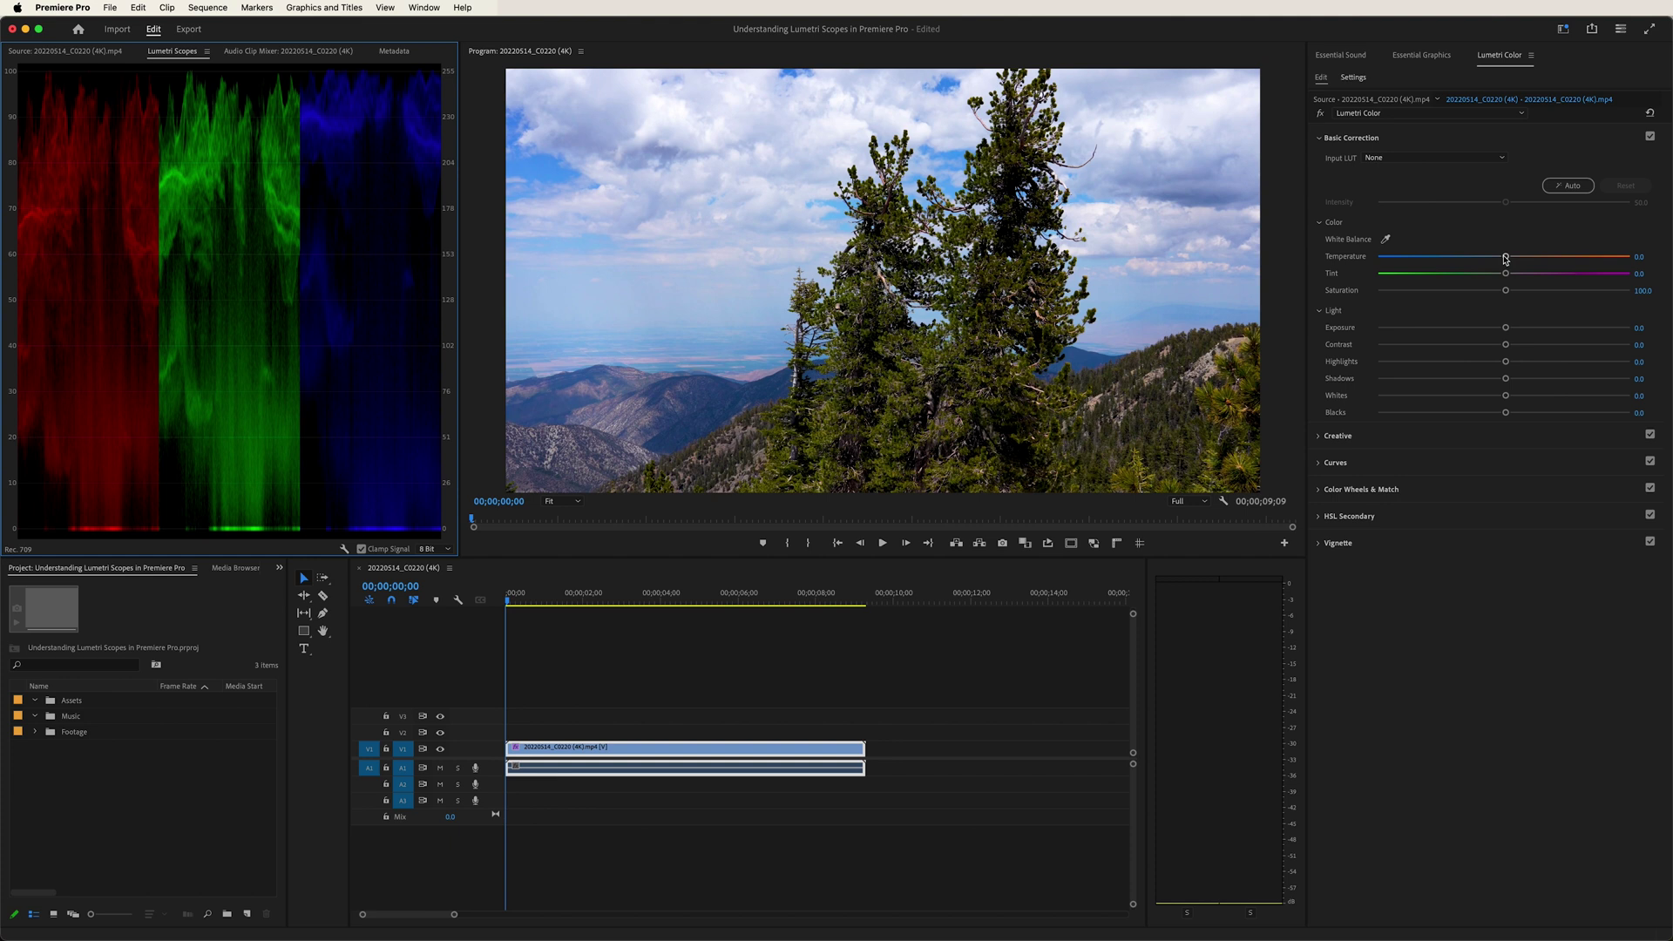
{"action": "left_click_drag", "start_coordinate": [1506, 258], "coordinate": [1453, 259]}
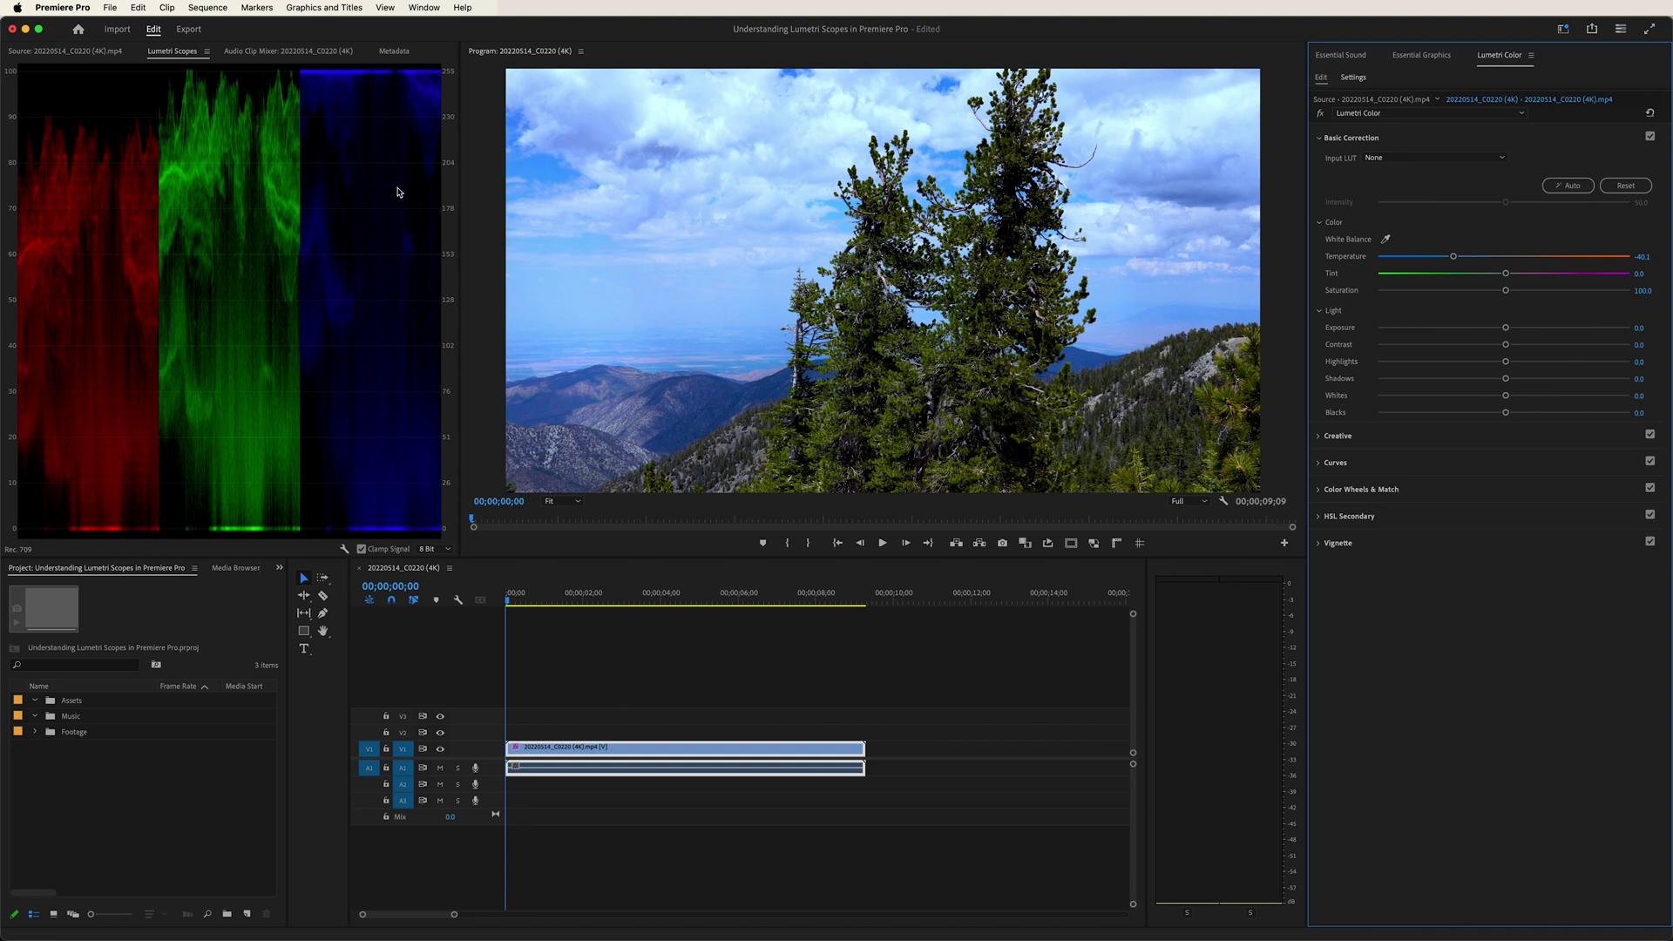
{"action": "left_click_drag", "start_coordinate": [1454, 258], "coordinate": [1423, 260]}
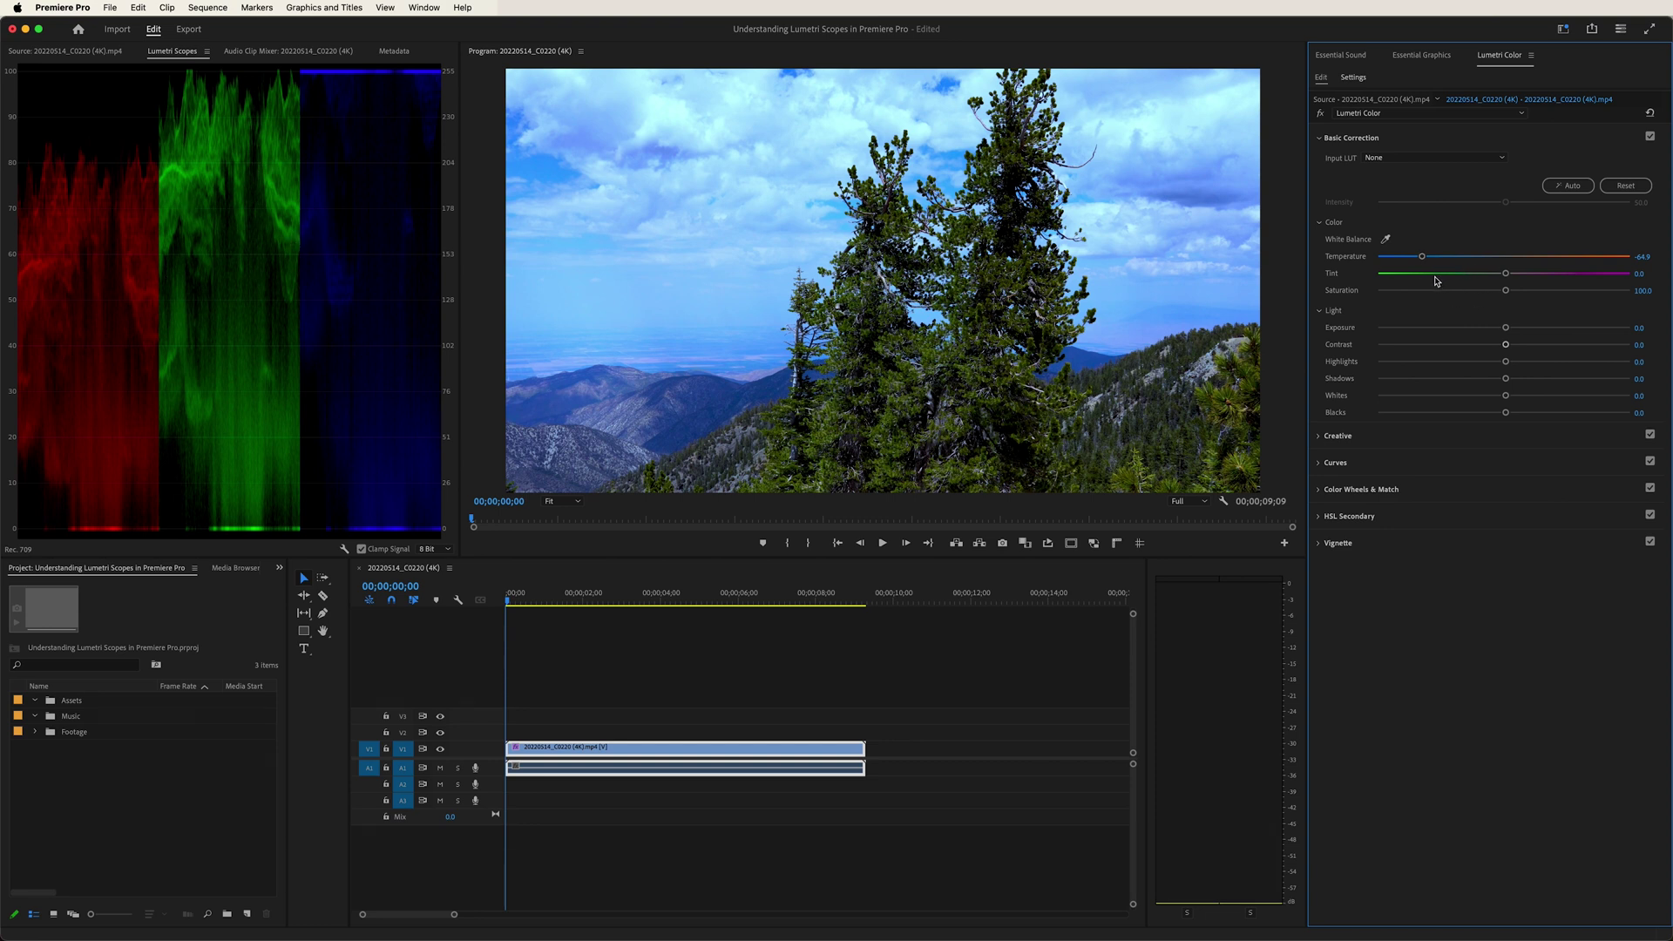
{"action": "left_click_drag", "start_coordinate": [1423, 258], "coordinate": [1559, 258]}
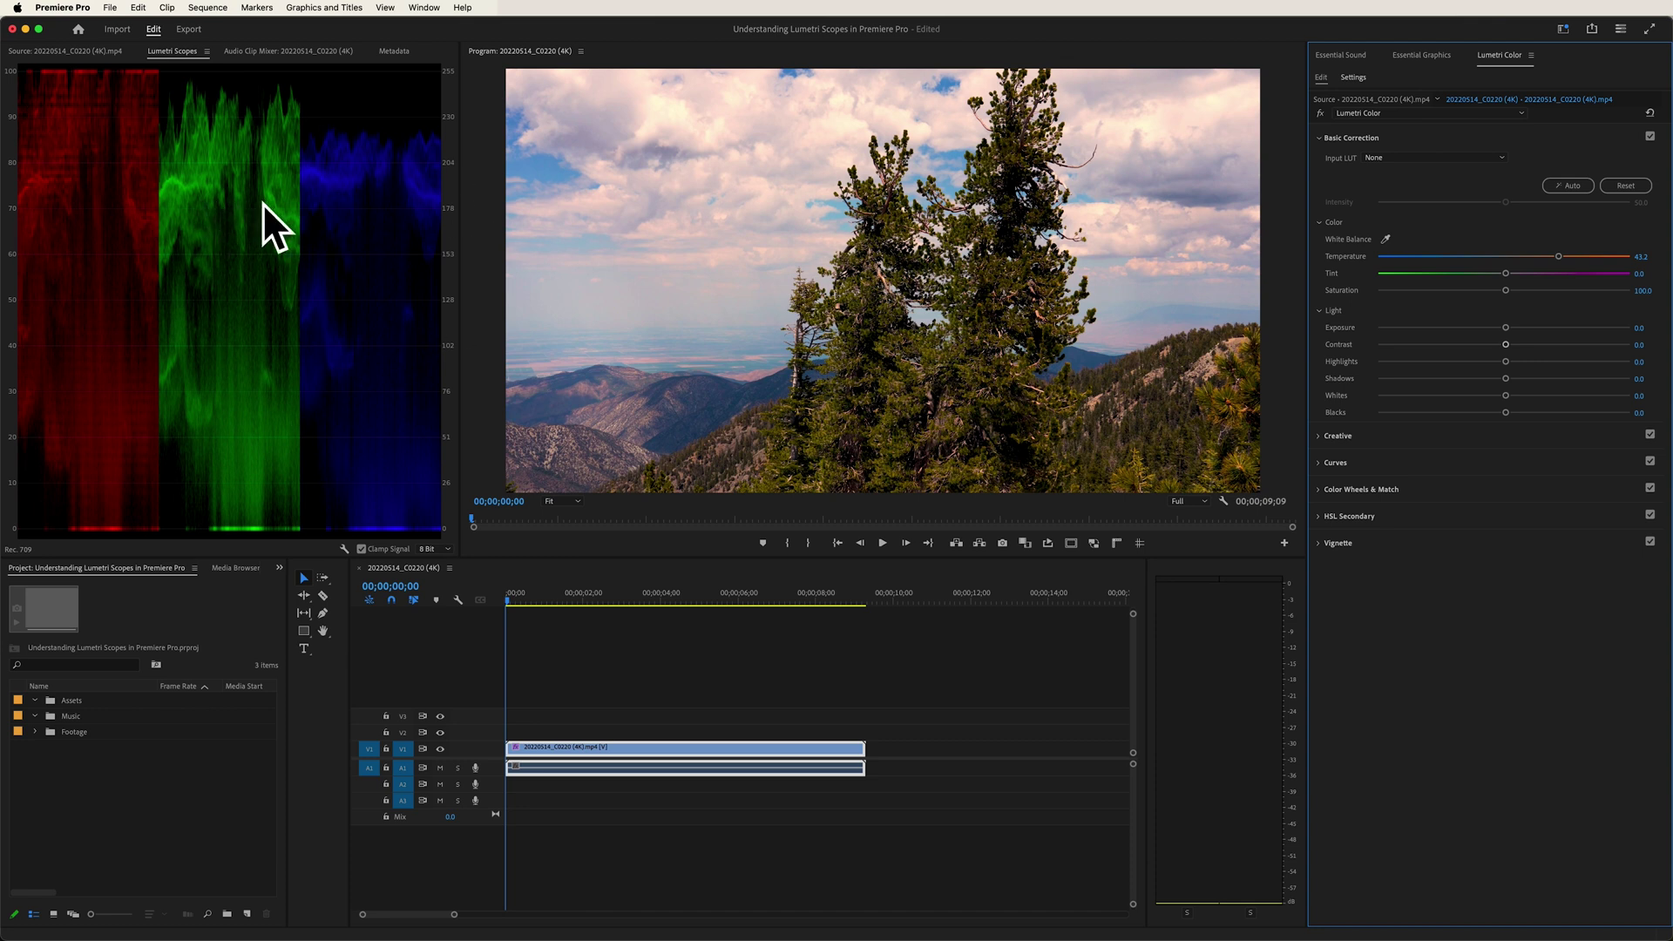
{"action": "double_click", "coordinate": [1516, 258]}
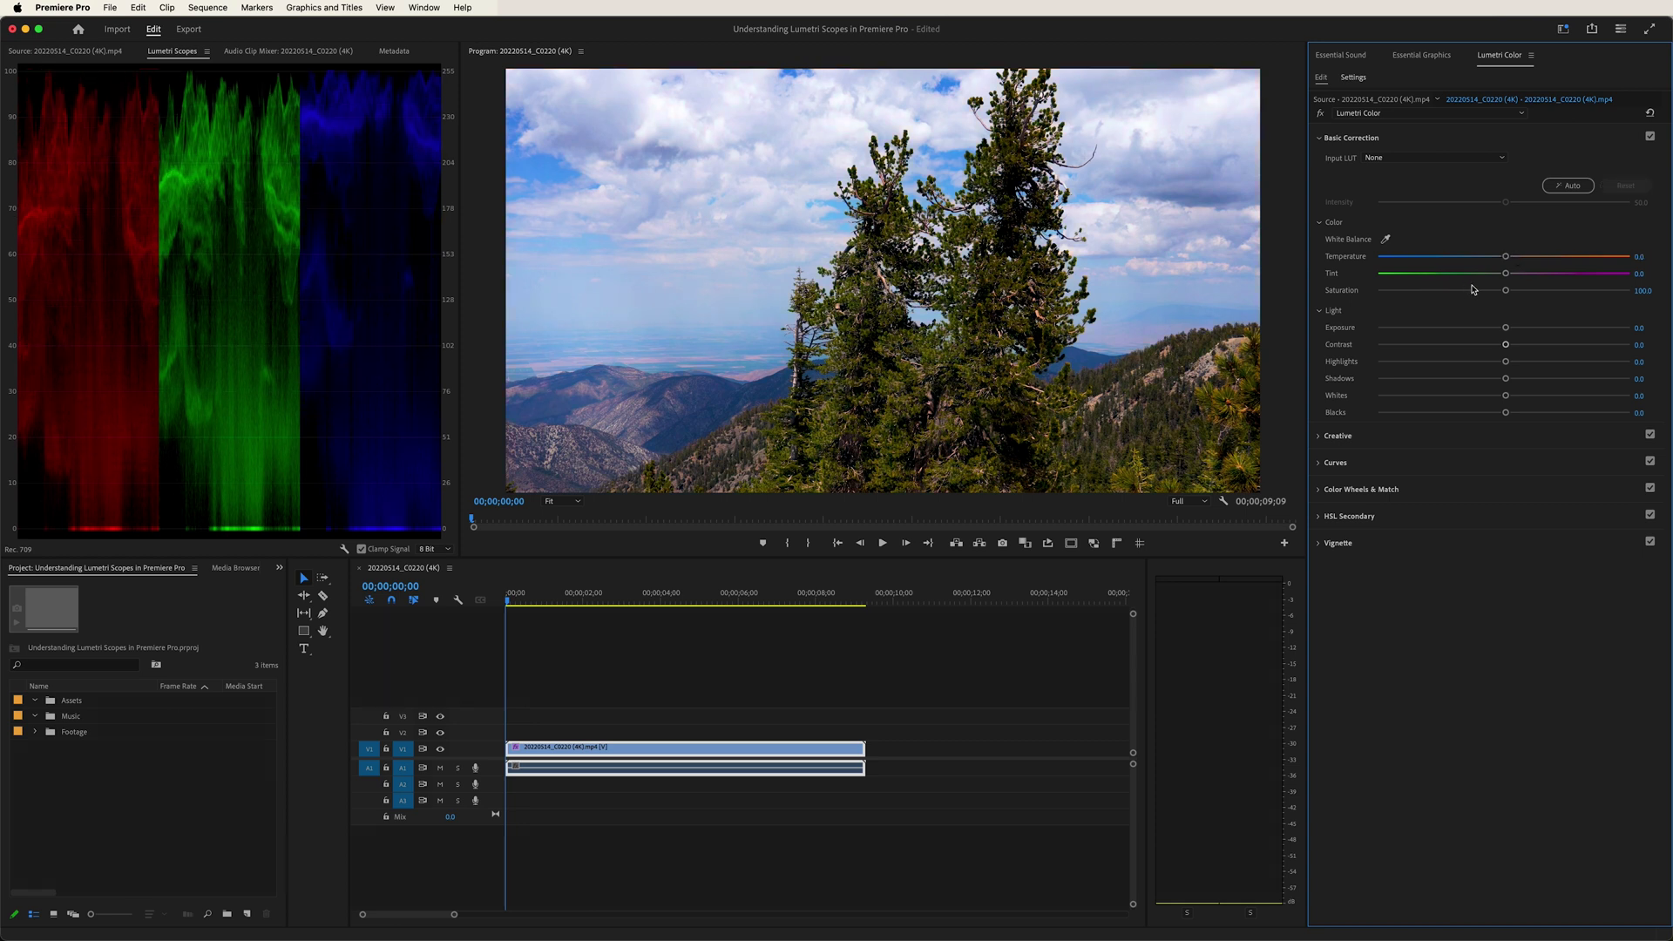
Swing Tint toward green, then magenta to 47.8, and reset it to 0.0
{"action": "left_click_drag", "start_coordinate": [1508, 277], "coordinate": [1422, 276]}
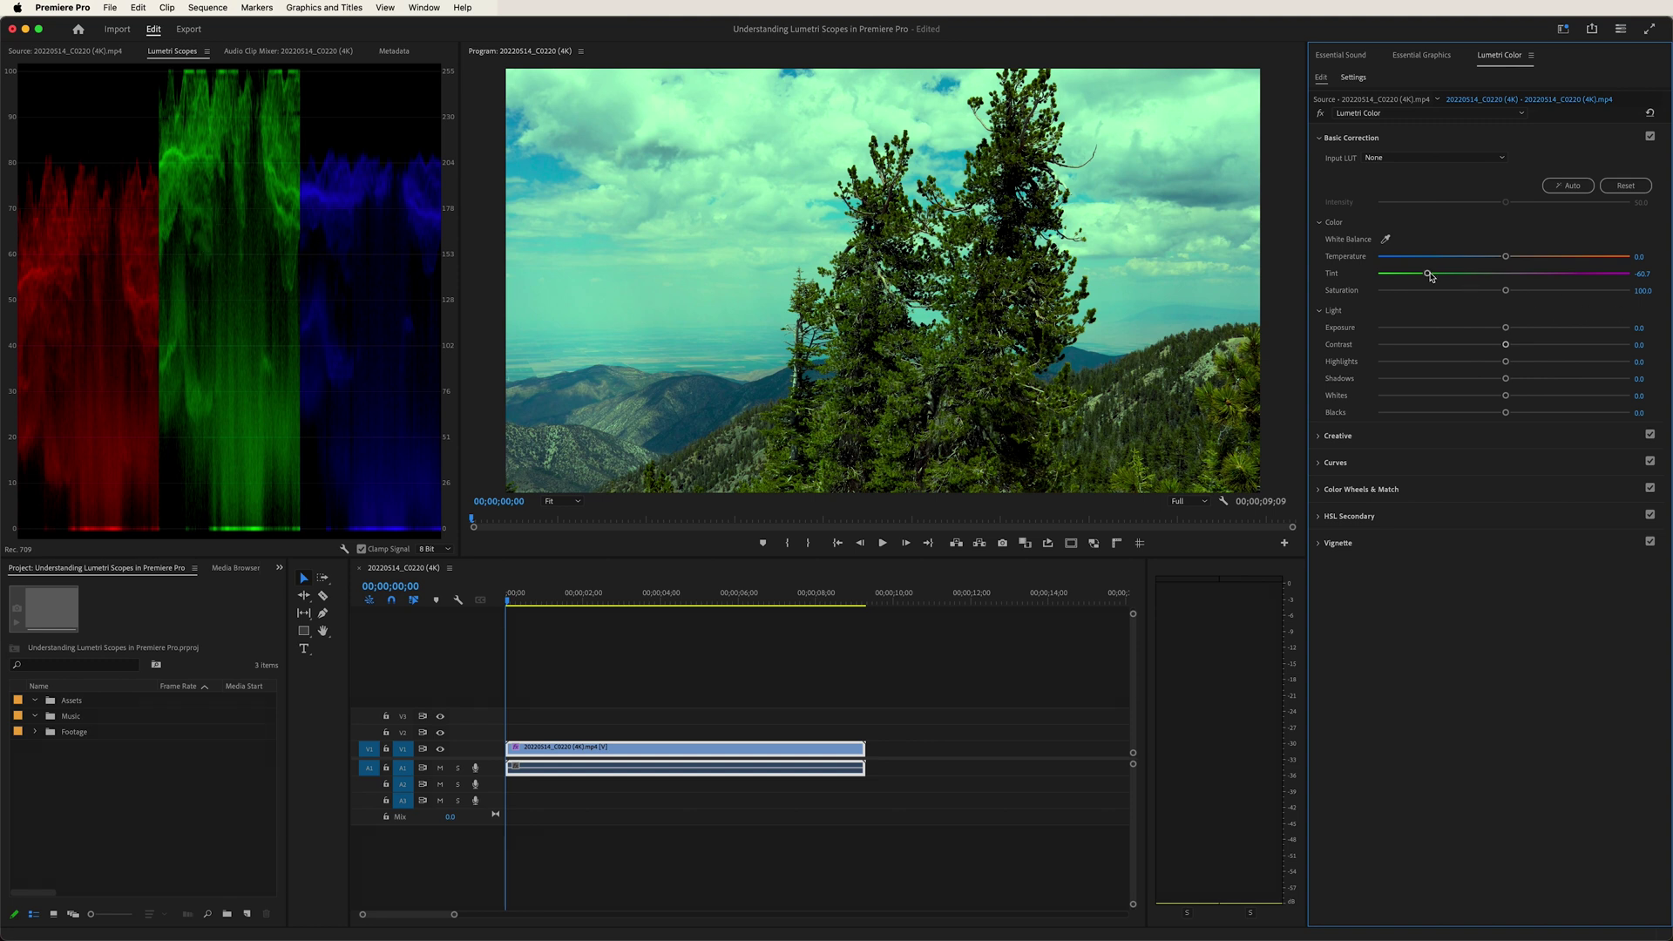
{"action": "left_click_drag", "start_coordinate": [1429, 275], "coordinate": [1567, 277]}
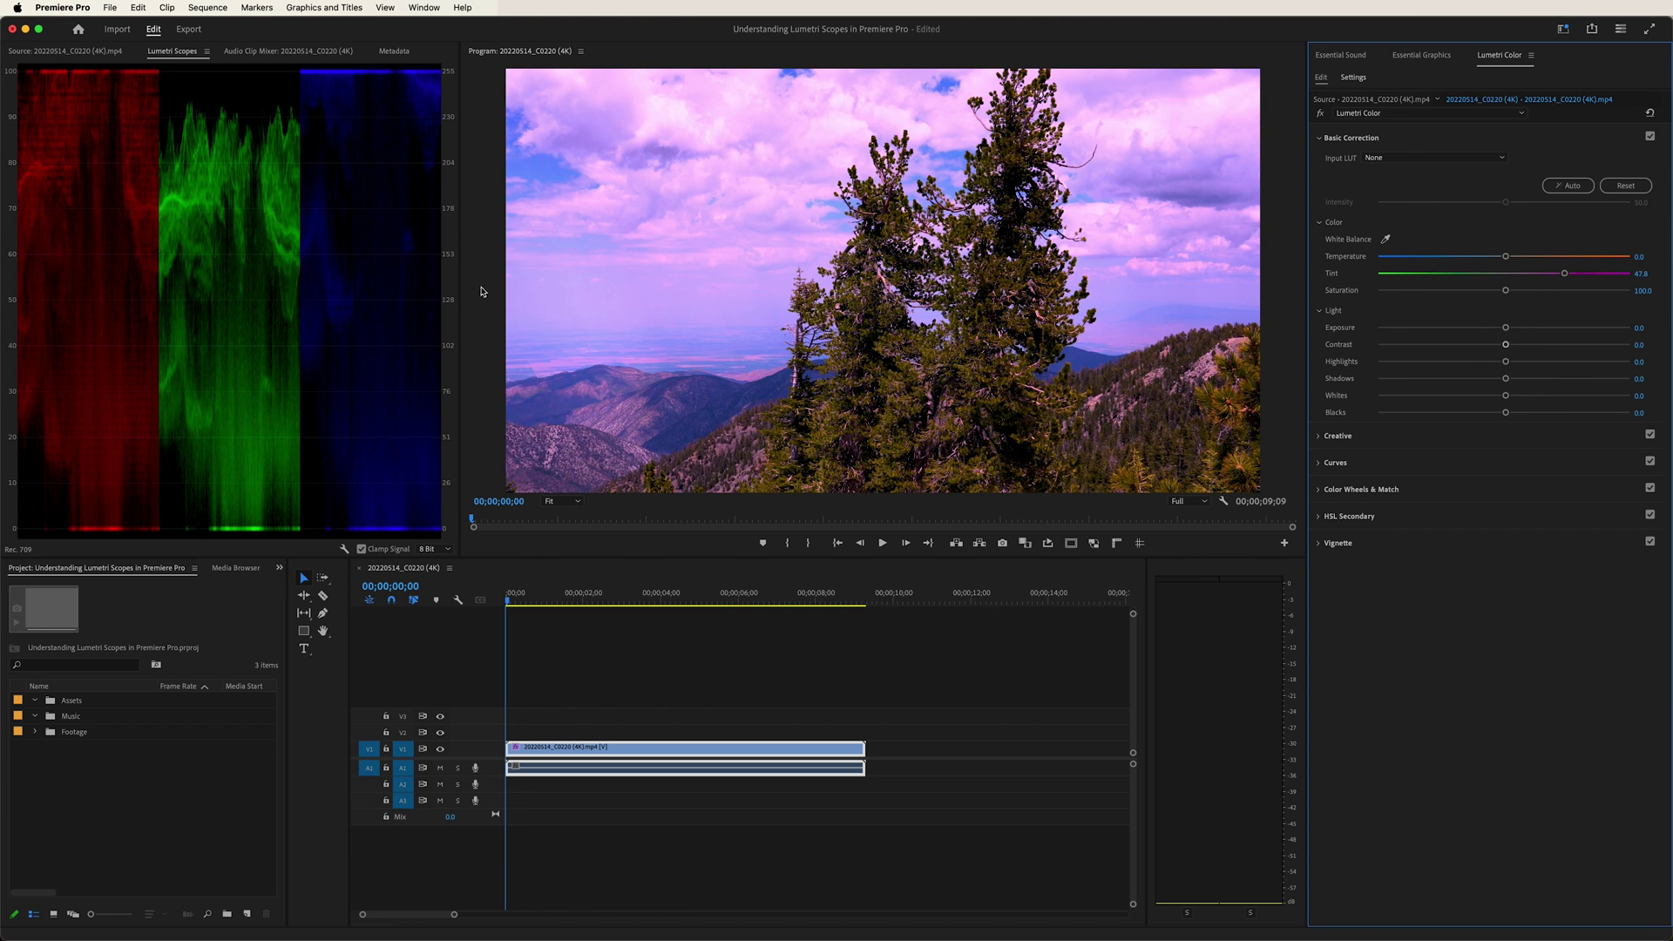
{"action": "double_click", "coordinate": [1518, 273]}
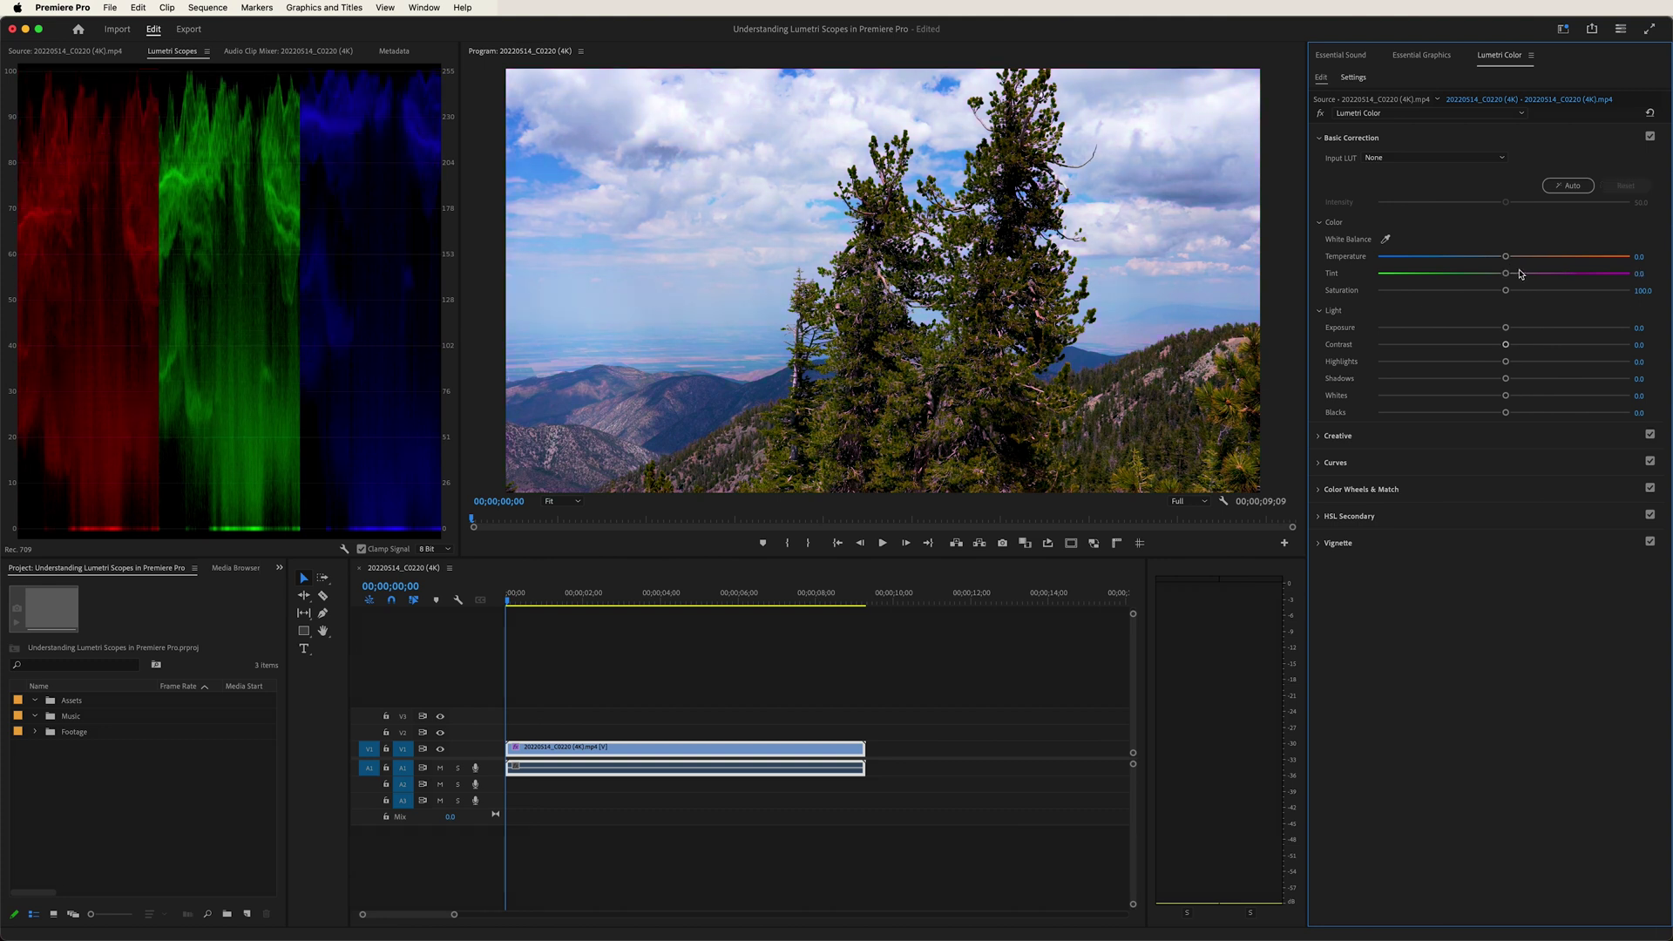
{"action": "right_click", "coordinate": [313, 333]}
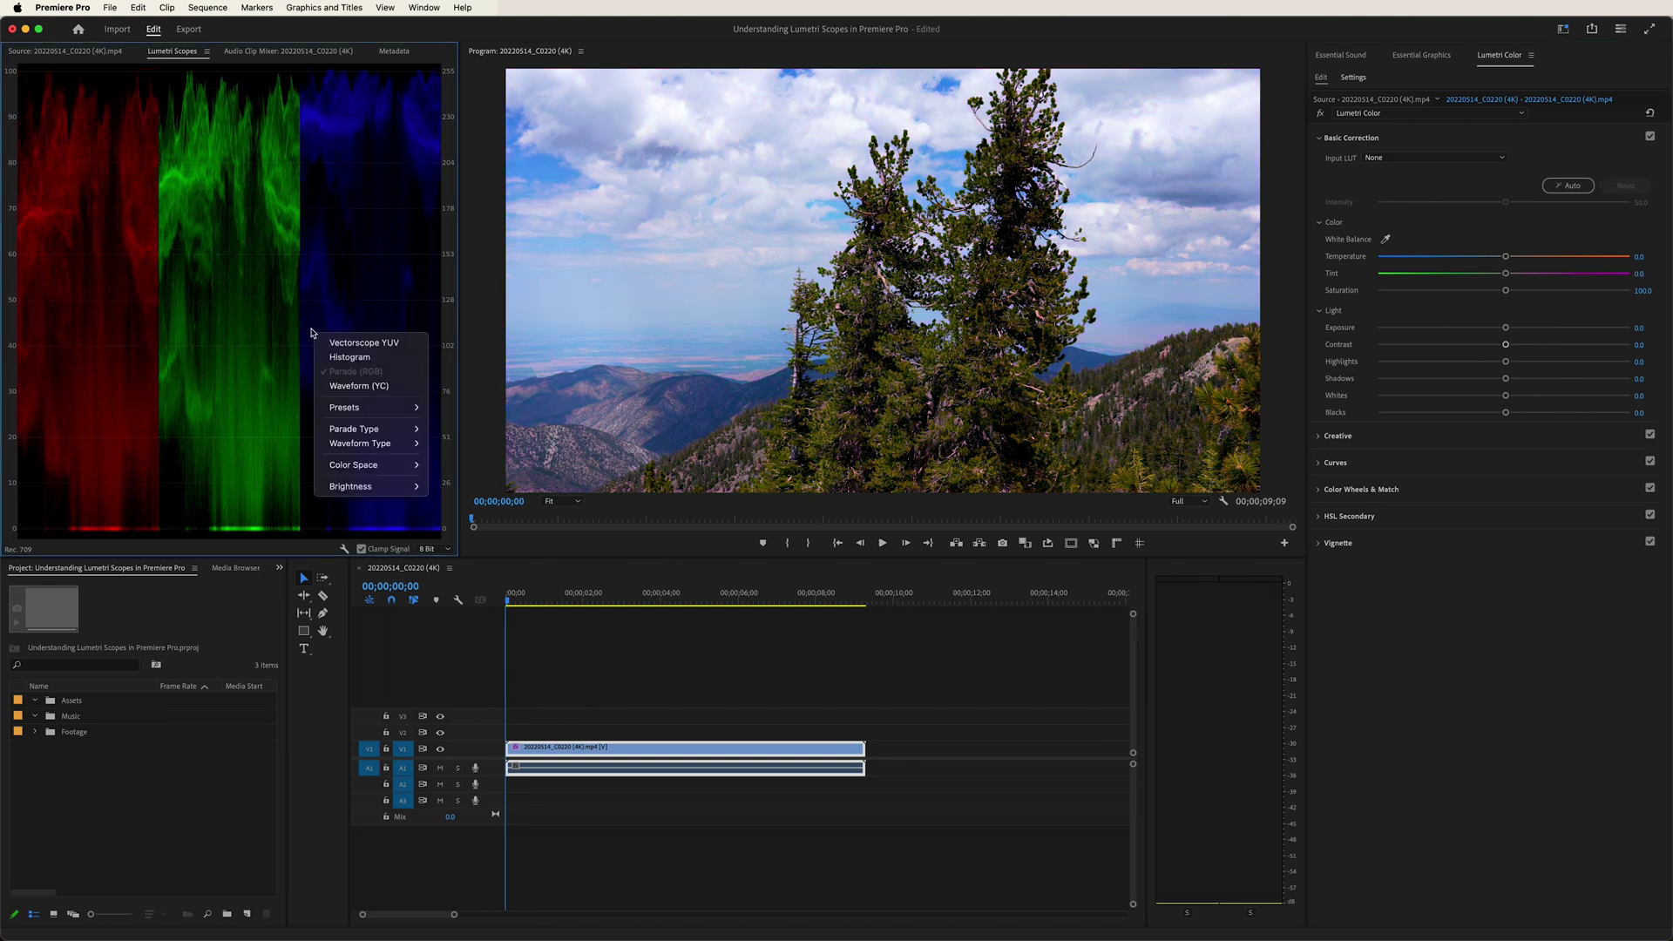
Add Waveform (YC), remove Parade (RGB), and set the Waveform Type to RGB
{"action": "left_click", "coordinate": [340, 388]}
{"action": "right_click", "coordinate": [256, 336]}
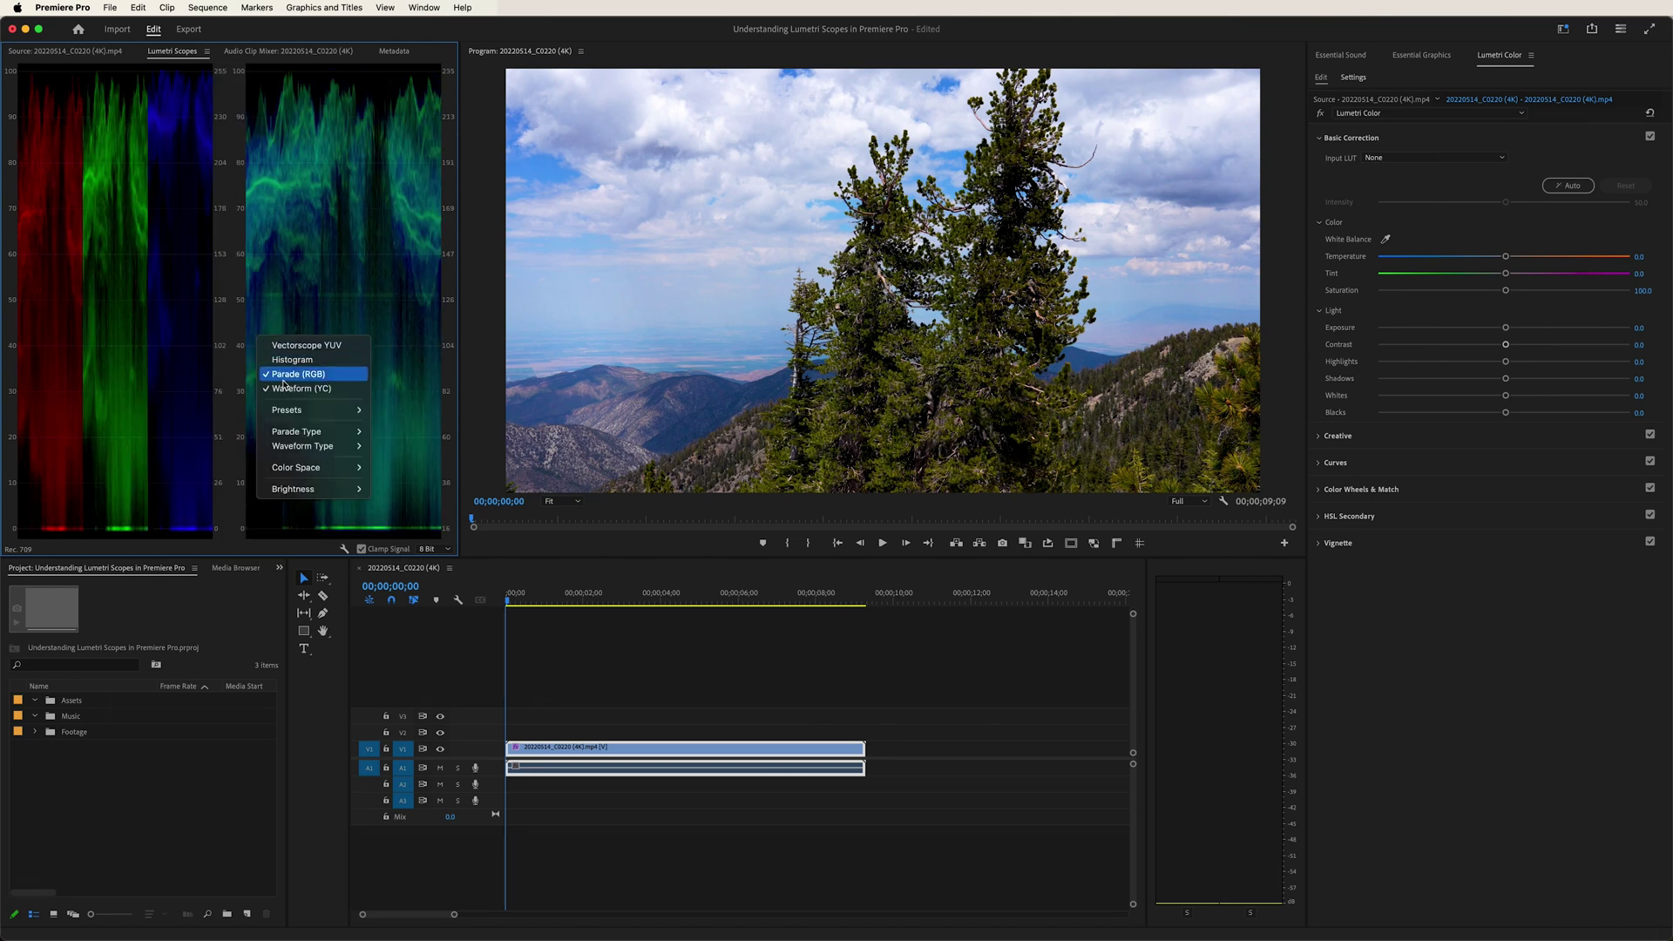
{"action": "left_click", "coordinate": [288, 376]}
{"action": "right_click", "coordinate": [302, 365]}
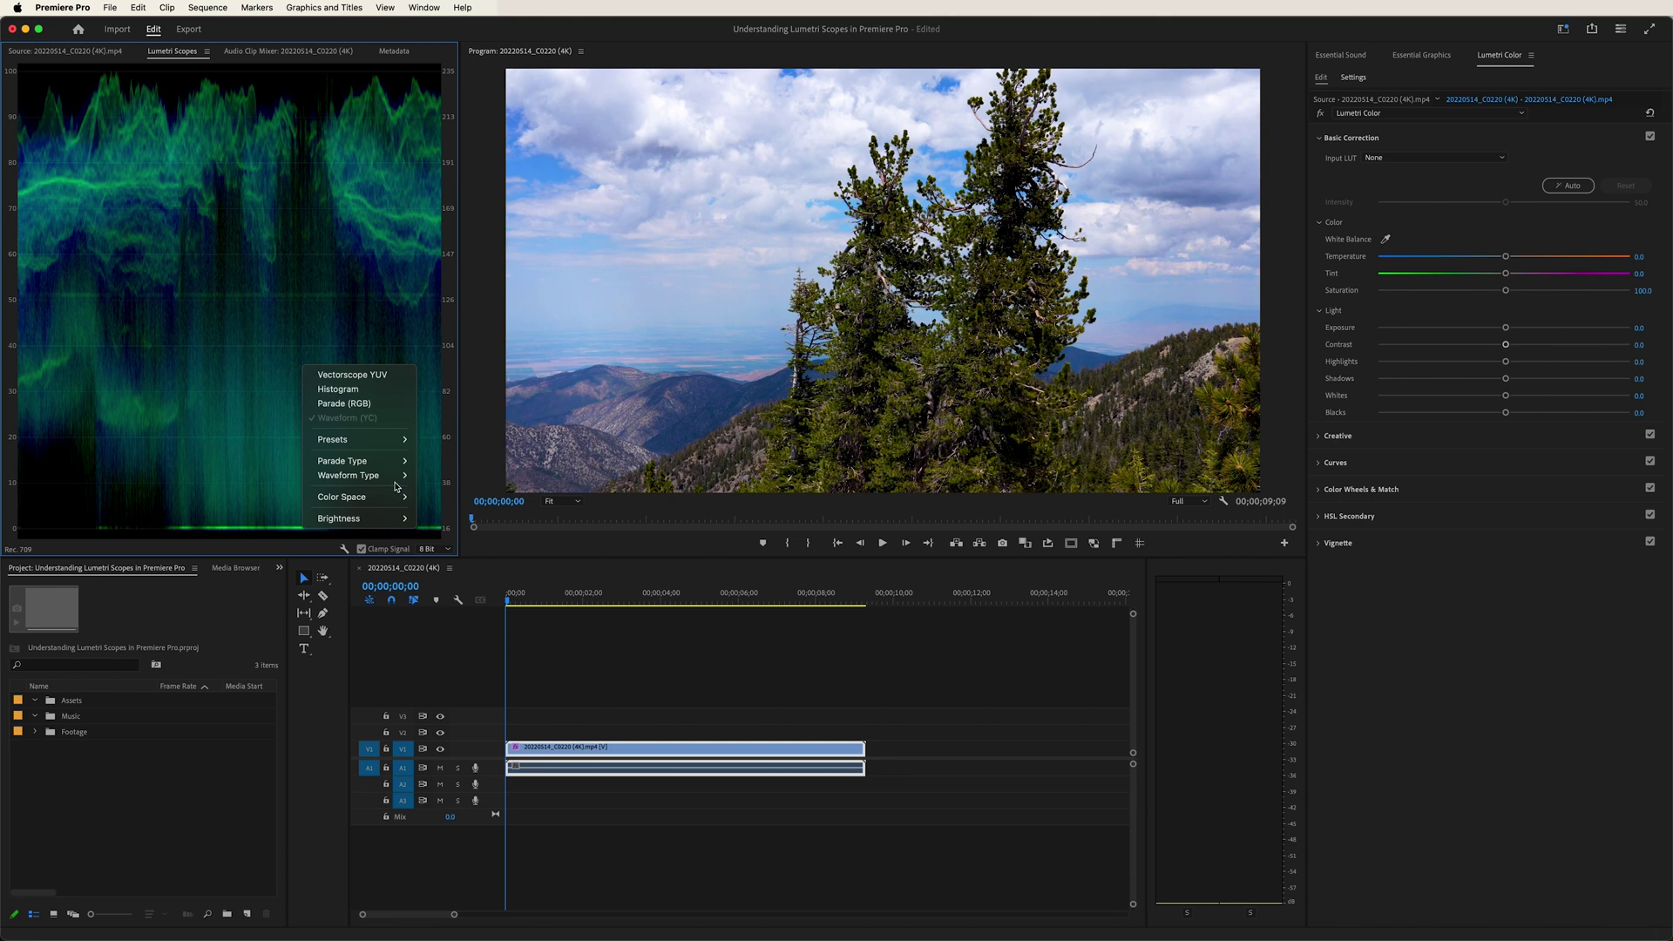
{"action": "mouse_move", "coordinate": [397, 477]}
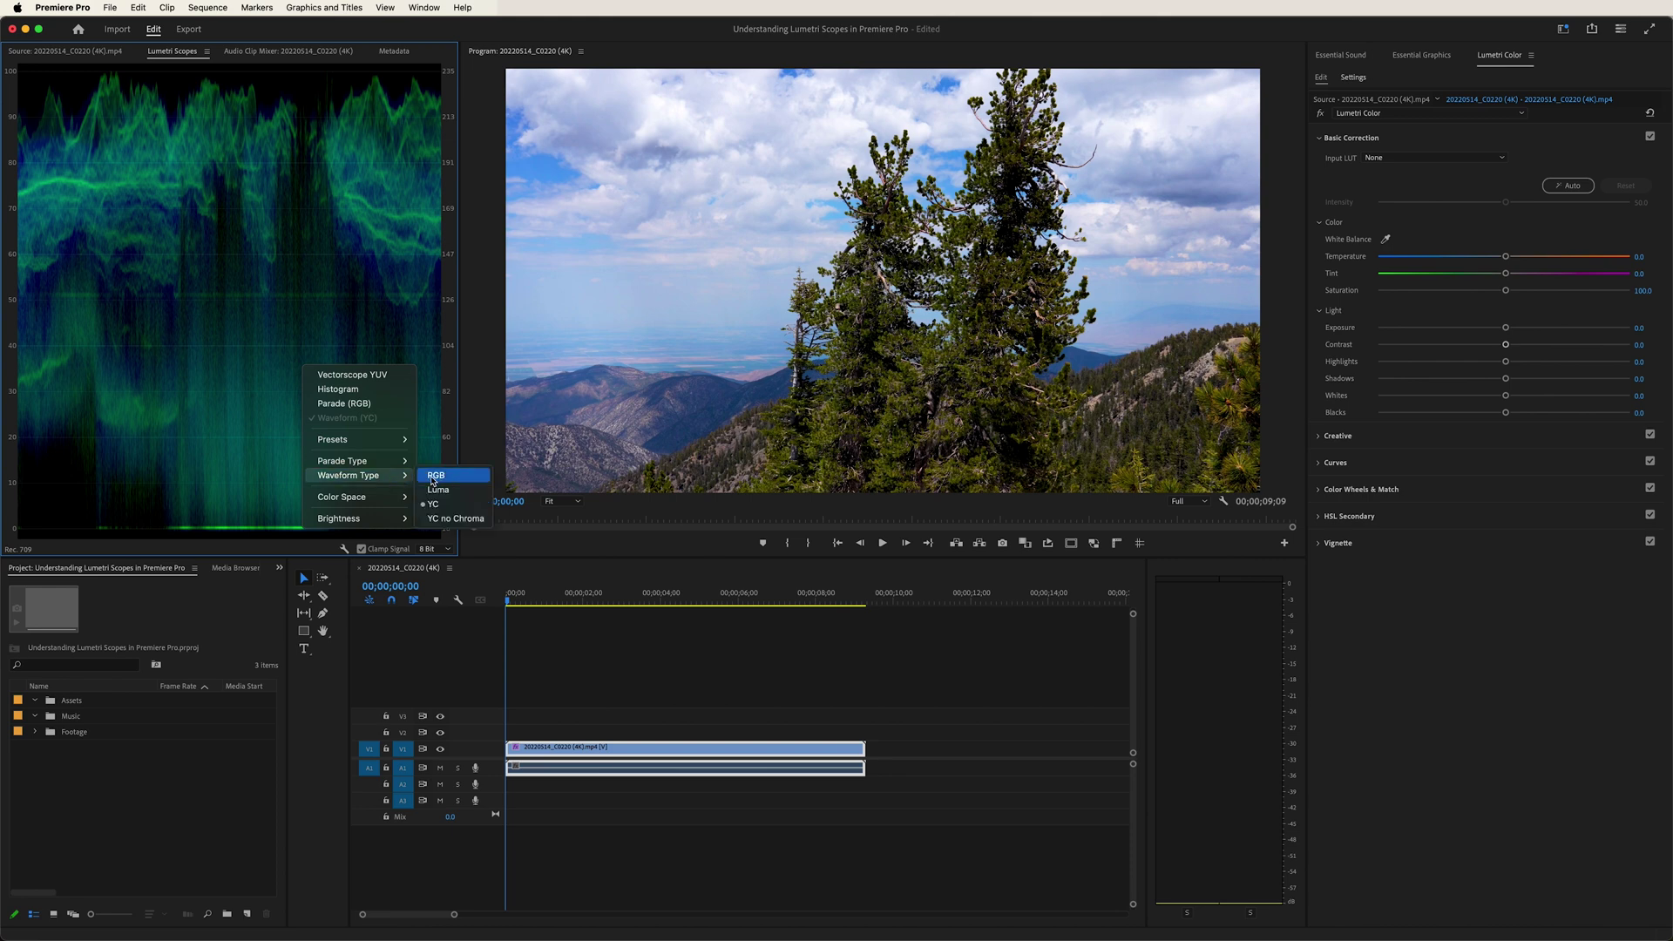
{"action": "left_click", "coordinate": [433, 478]}
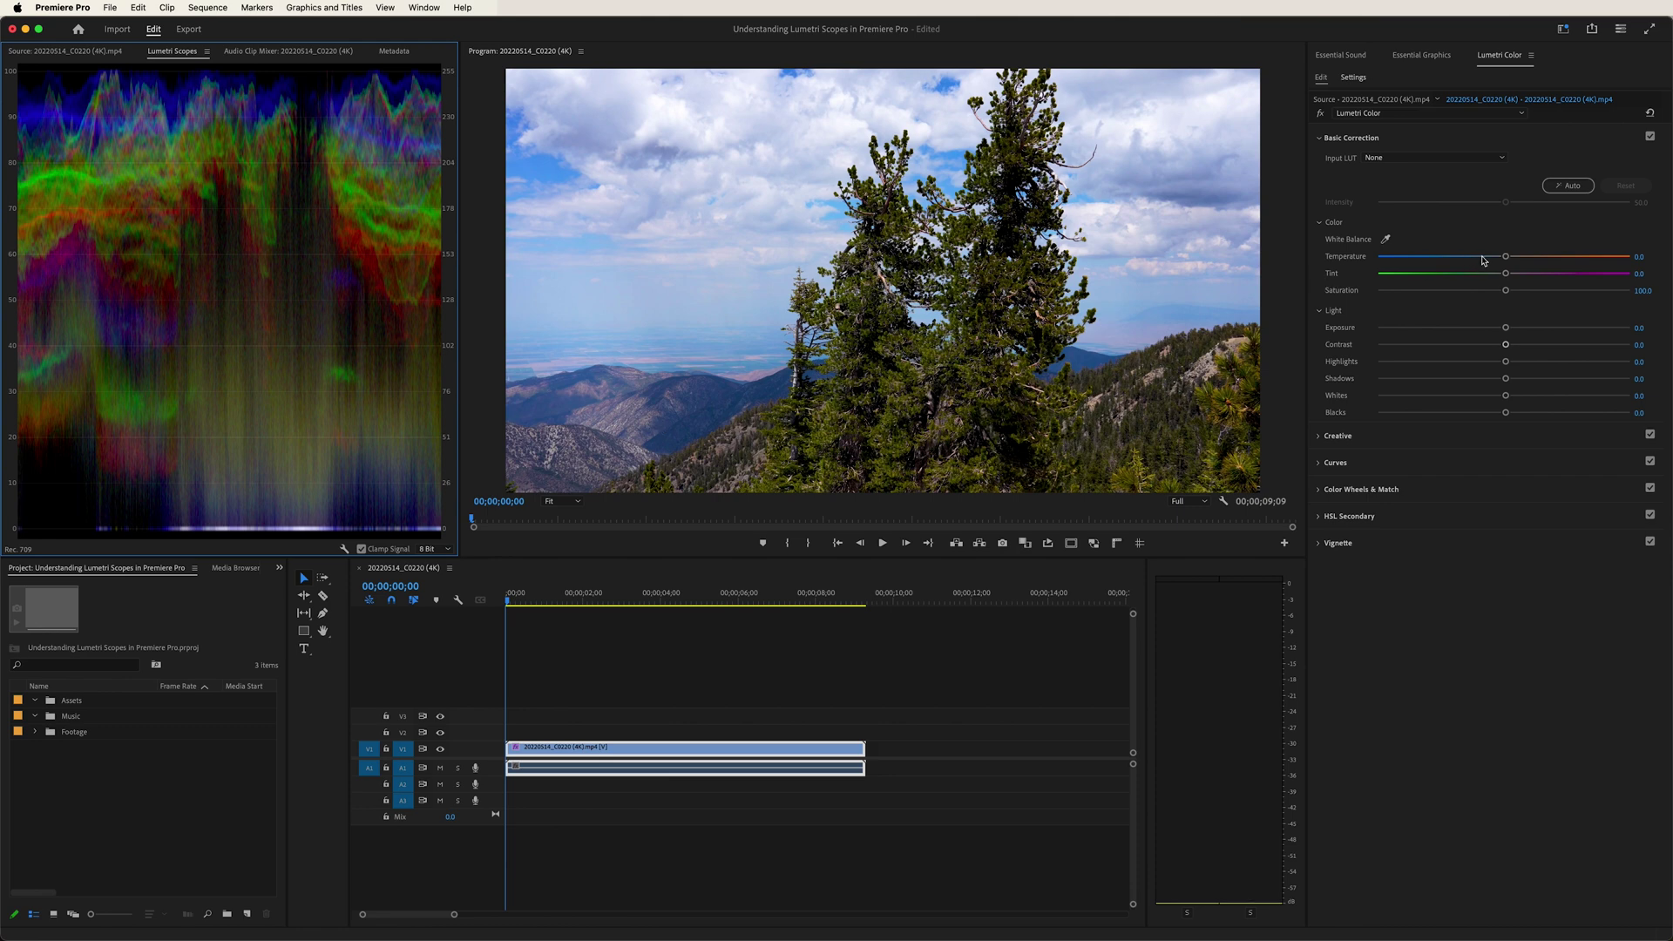
{"action": "left_click_drag", "start_coordinate": [1513, 258], "coordinate": [1561, 258]}
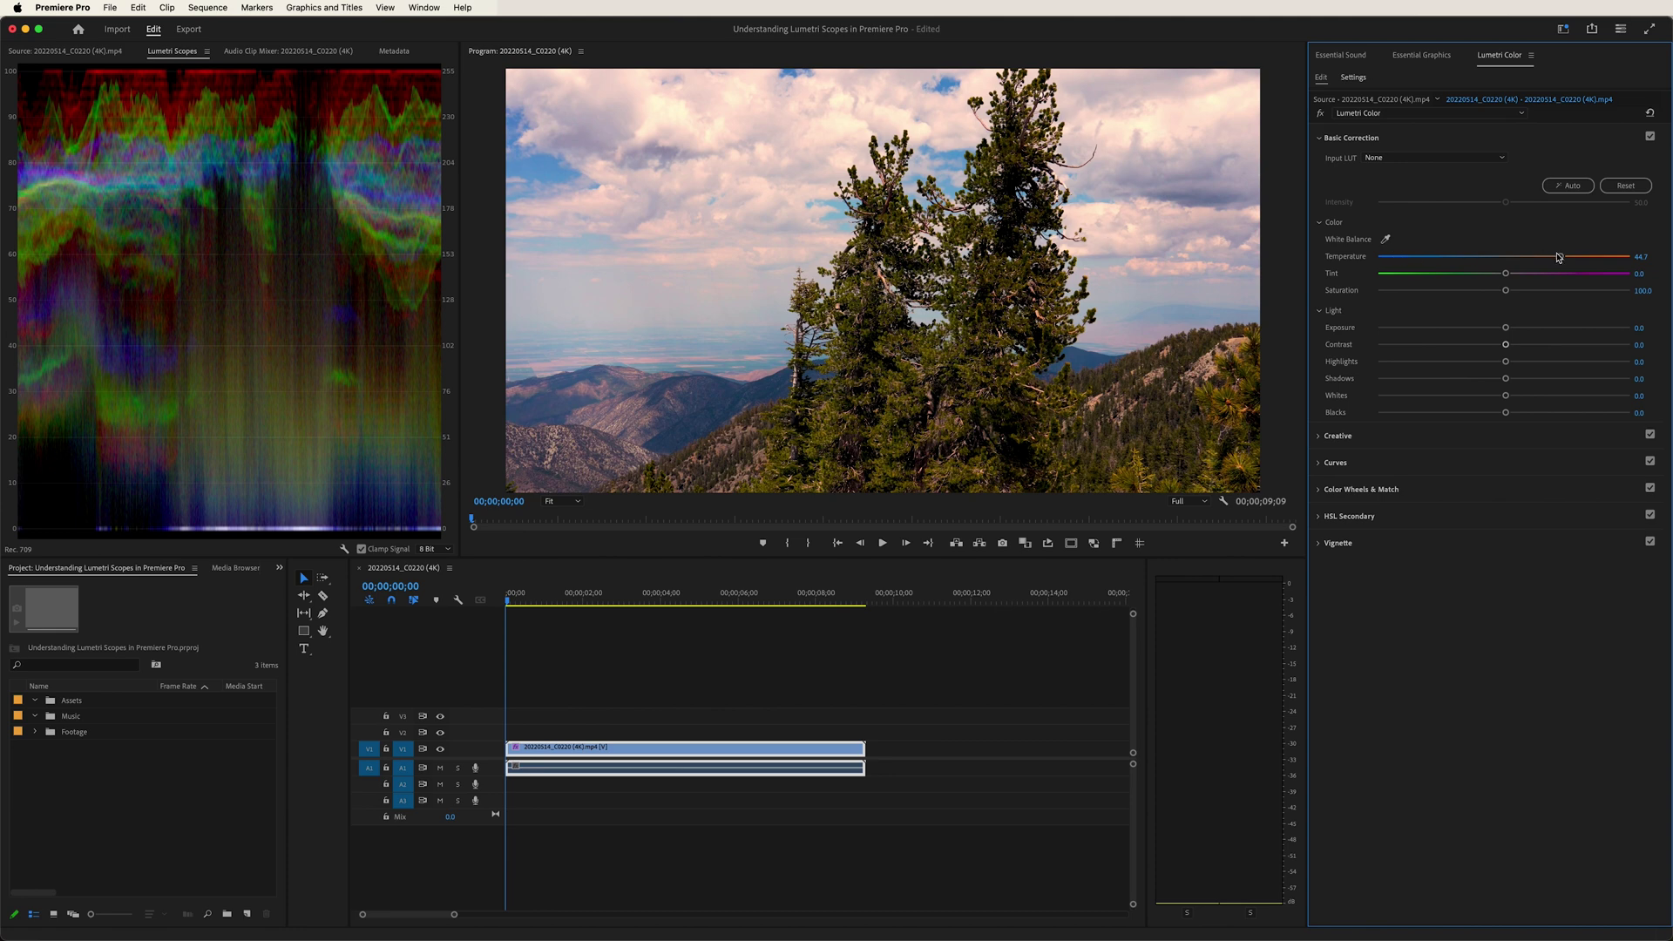
{"action": "left_click_drag", "start_coordinate": [1559, 257], "coordinate": [1445, 261]}
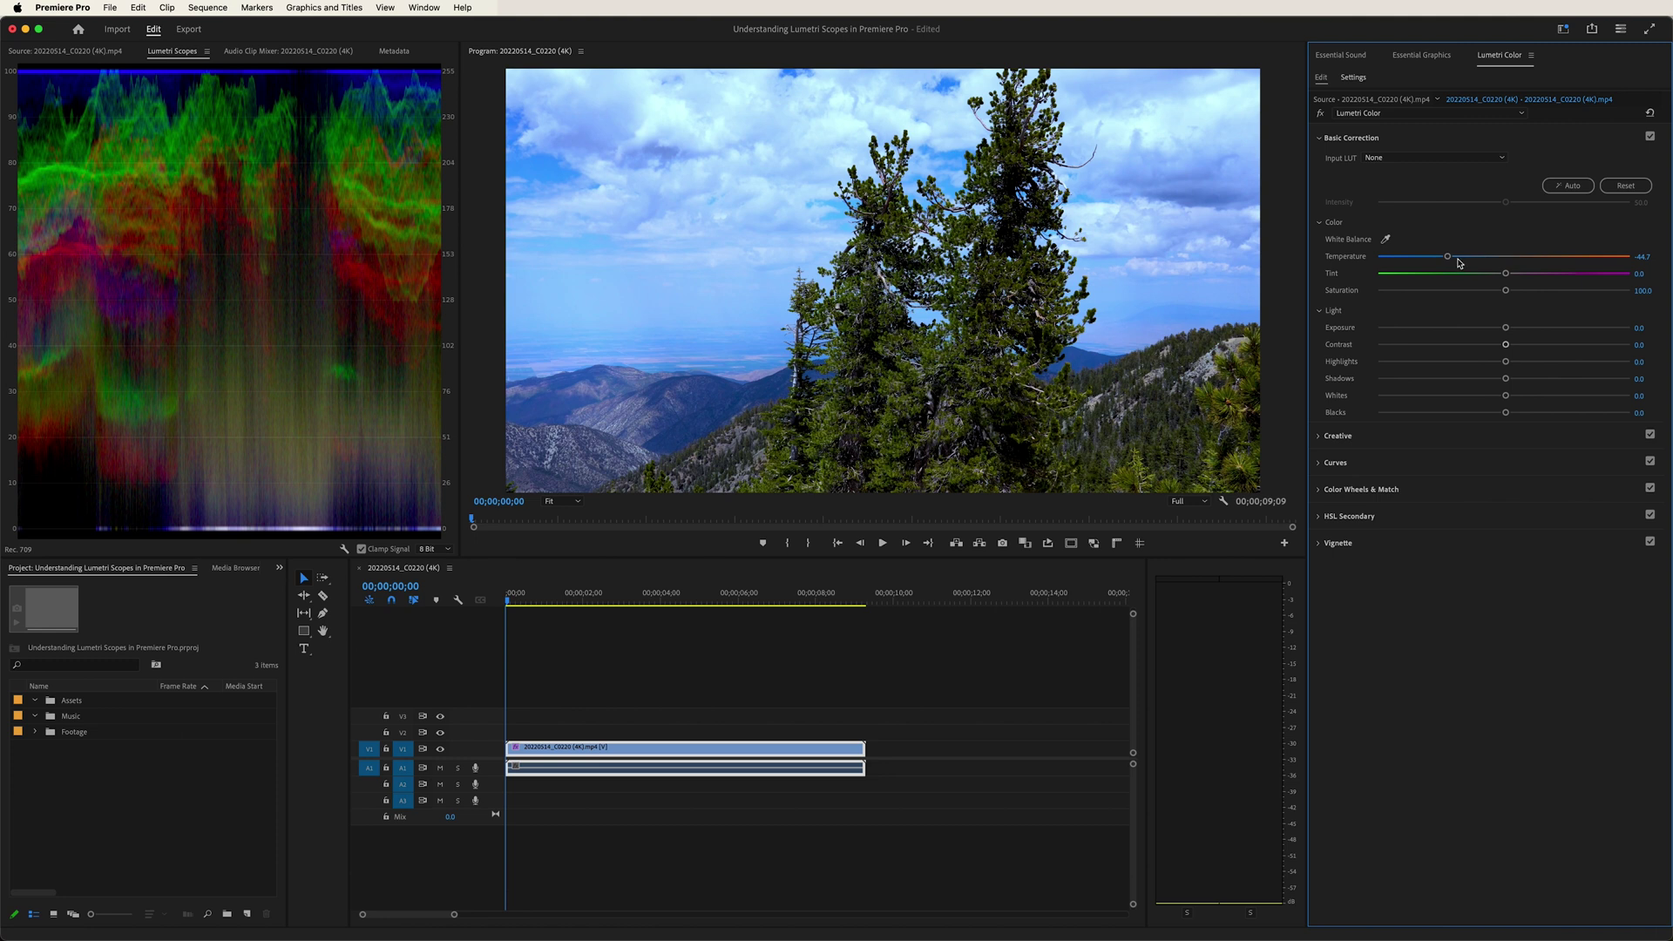
{"action": "left_click_drag", "start_coordinate": [1448, 257], "coordinate": [1378, 263]}
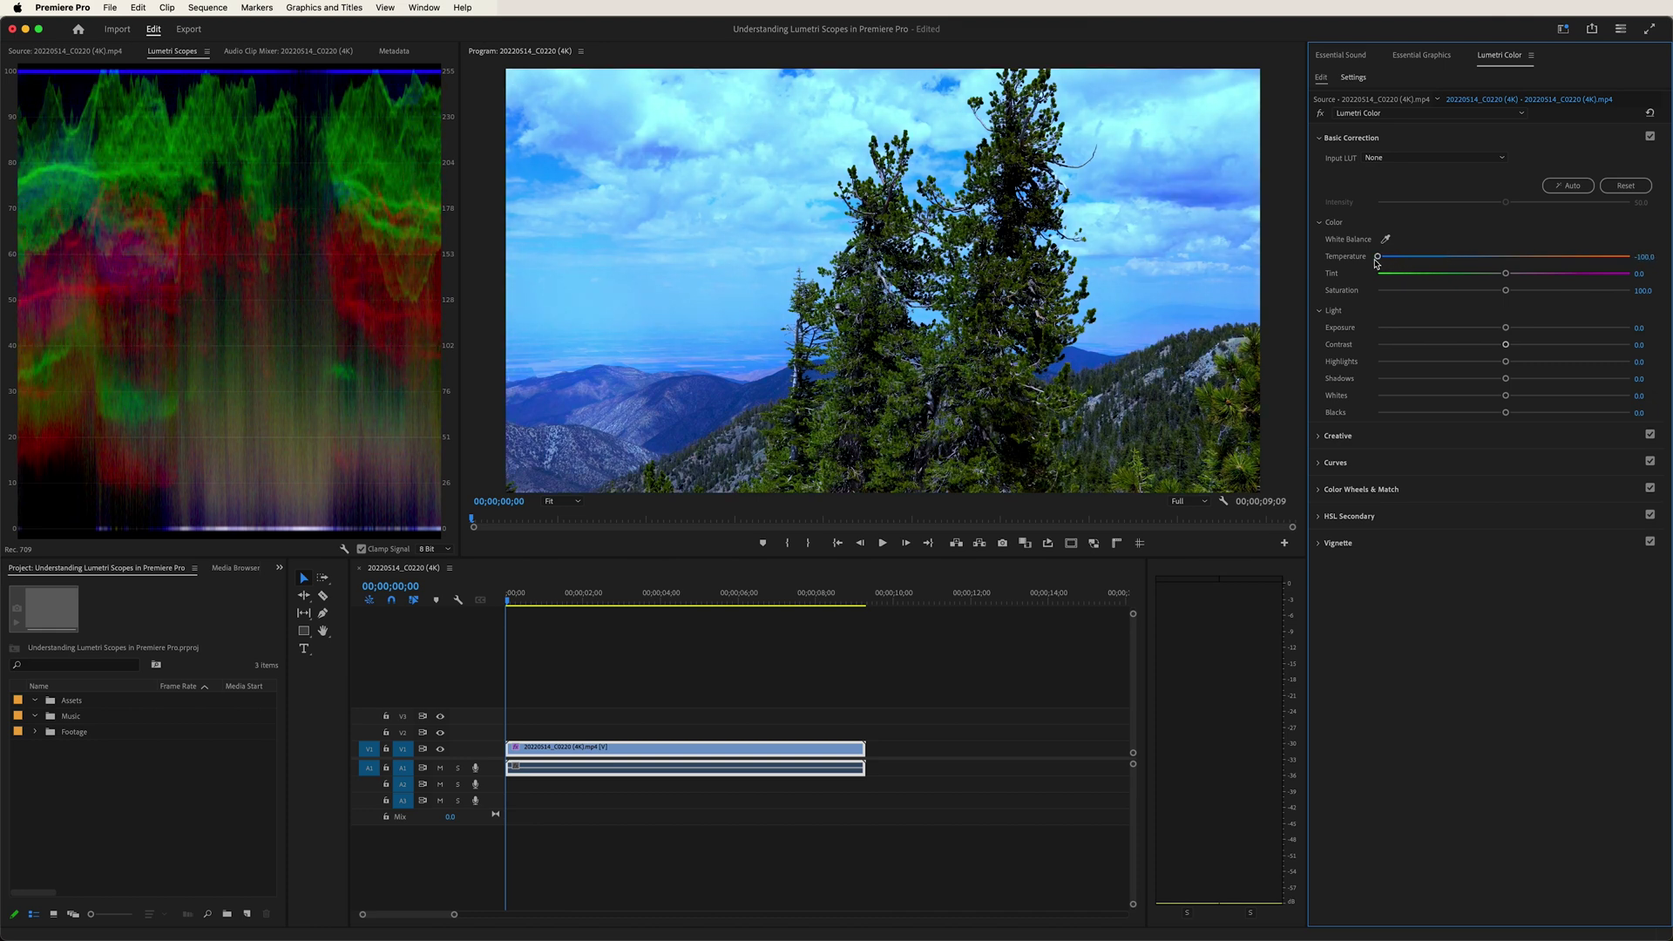
{"action": "double_click", "coordinate": [1397, 258]}
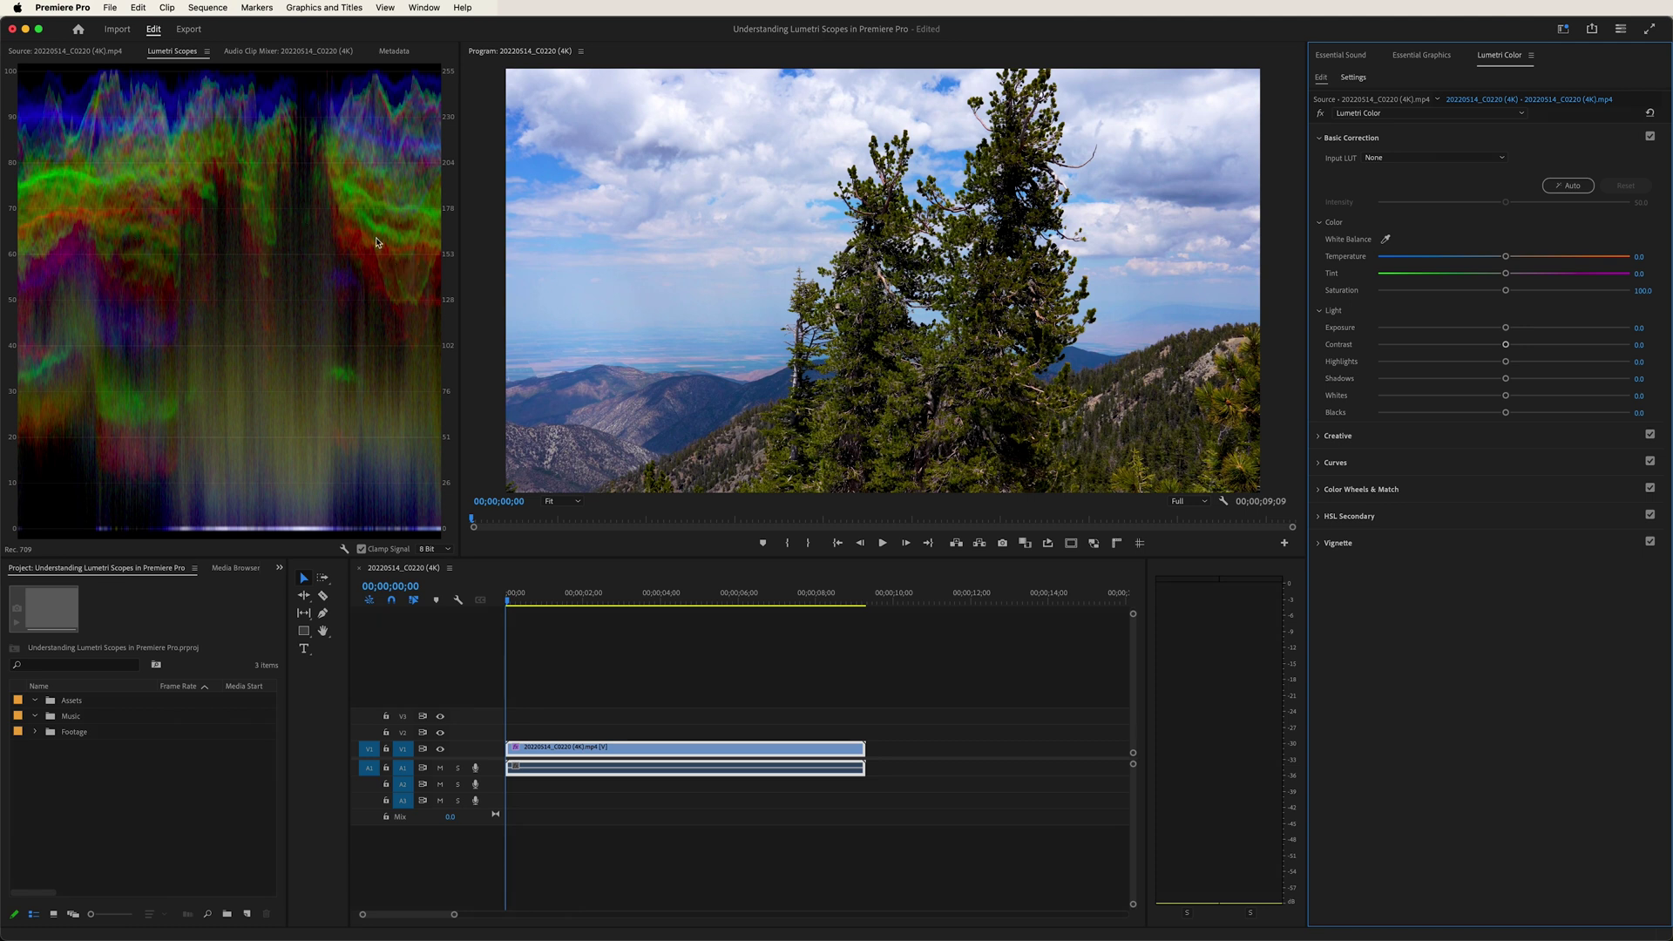
{"action": "left_click", "coordinate": [294, 312]}
Apply the All Scopes RGB preset and expand Lumetri Color's Creative section
{"action": "right_click", "coordinate": [294, 312]}
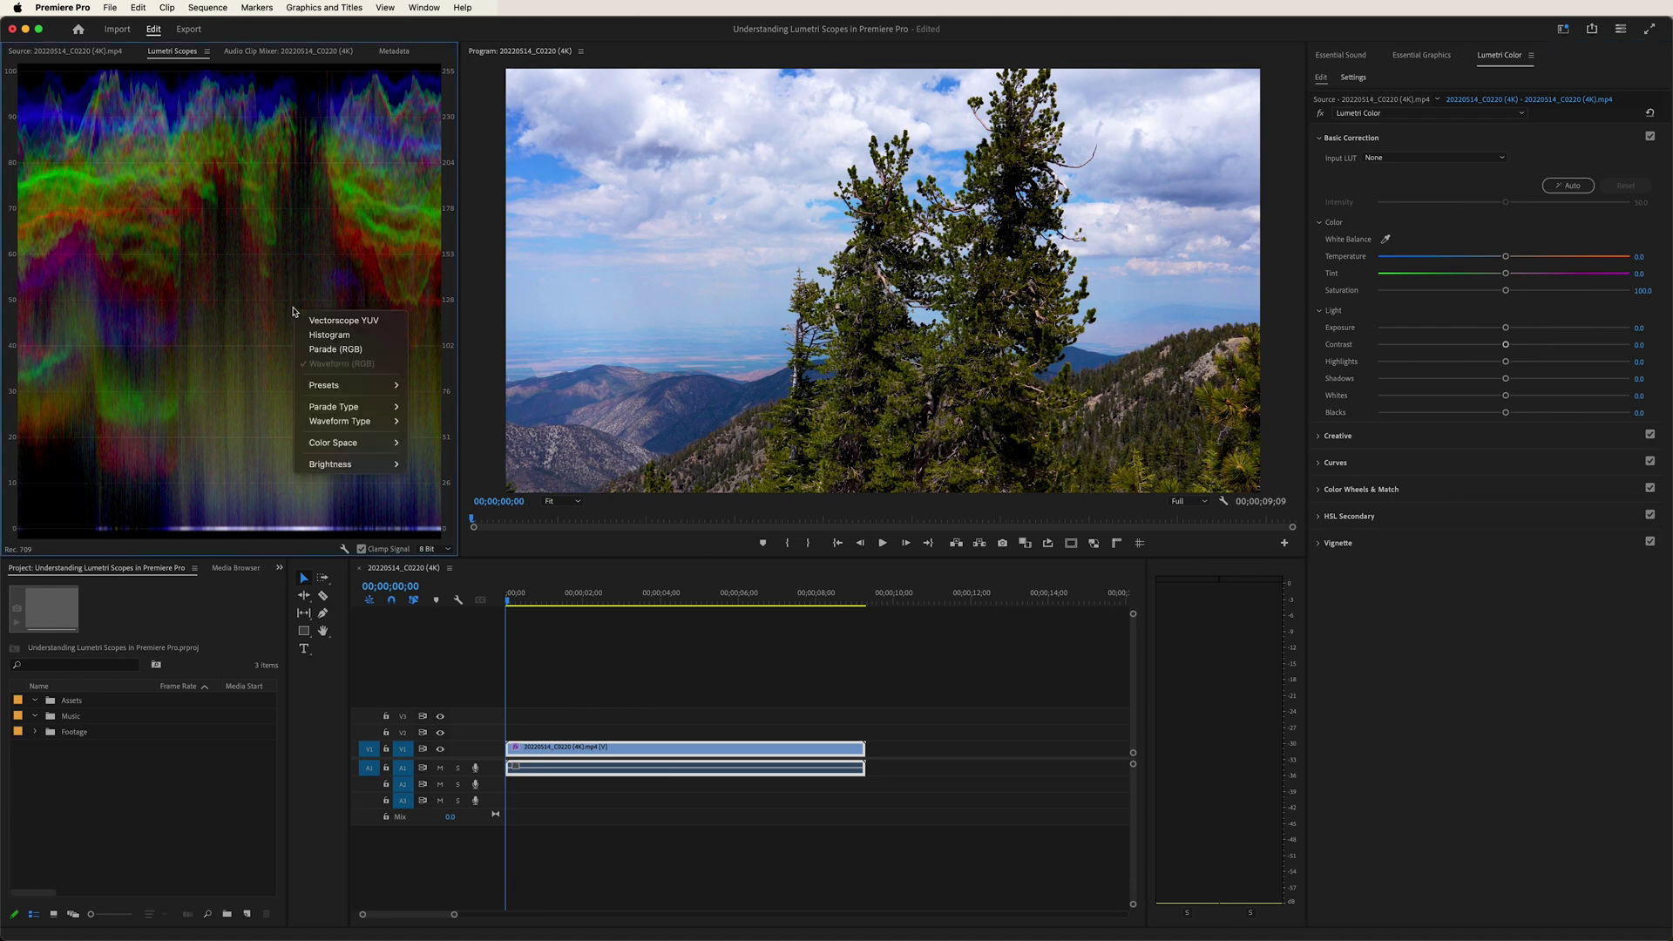
{"action": "mouse_move", "coordinate": [332, 390]}
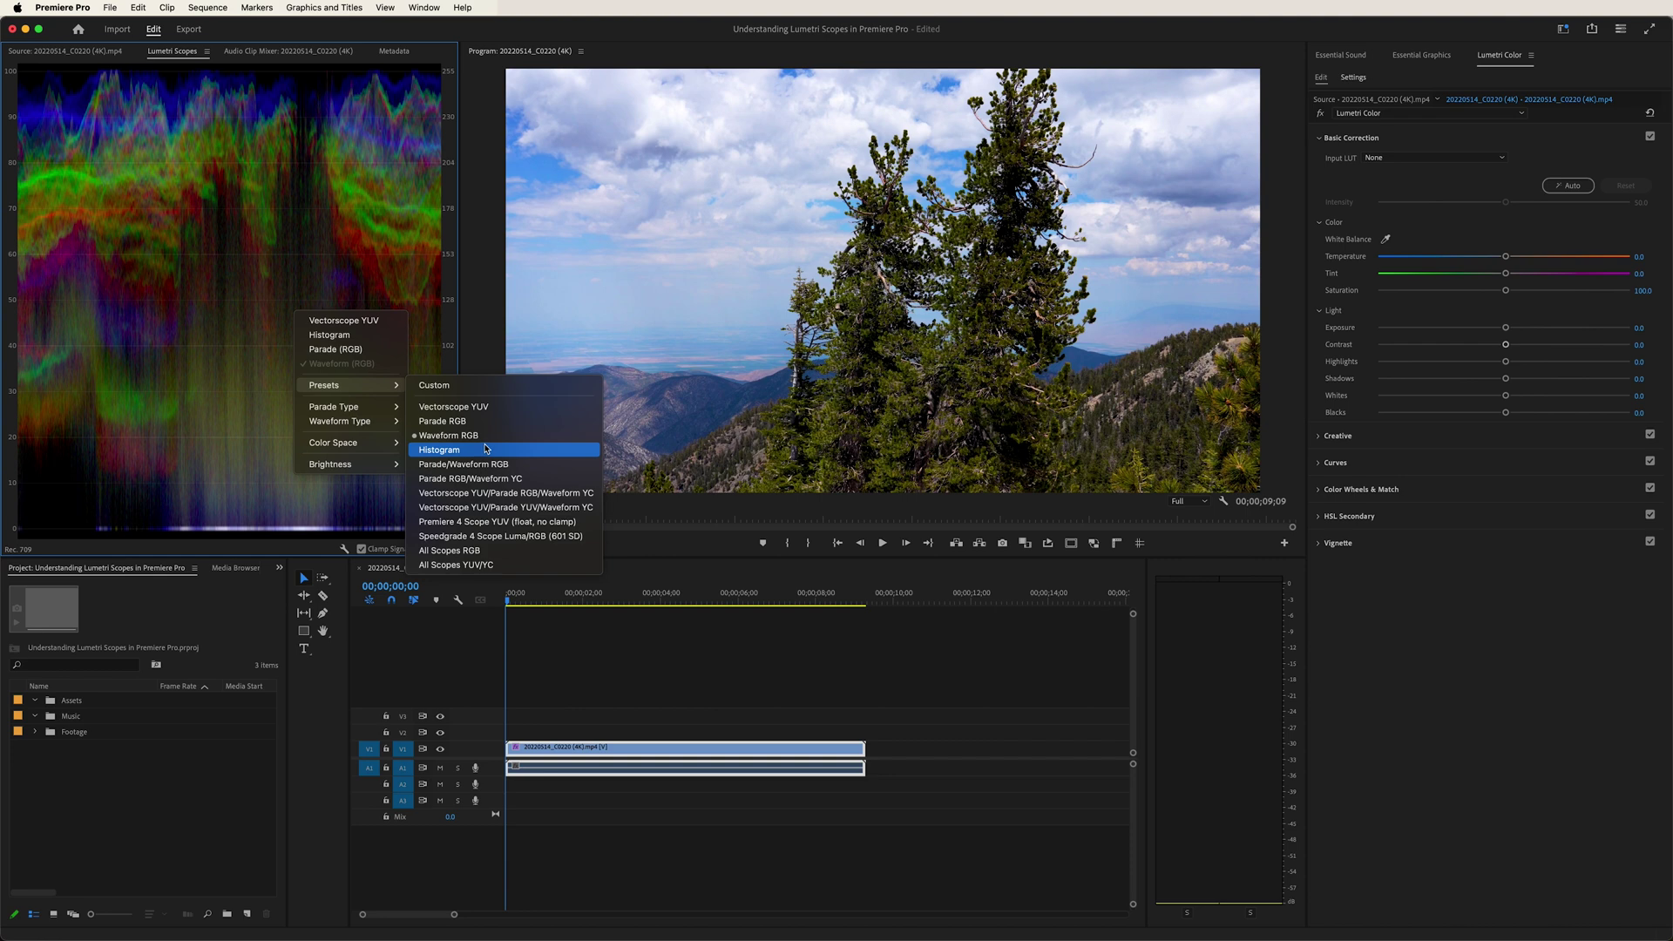
{"action": "left_click", "coordinate": [480, 558]}
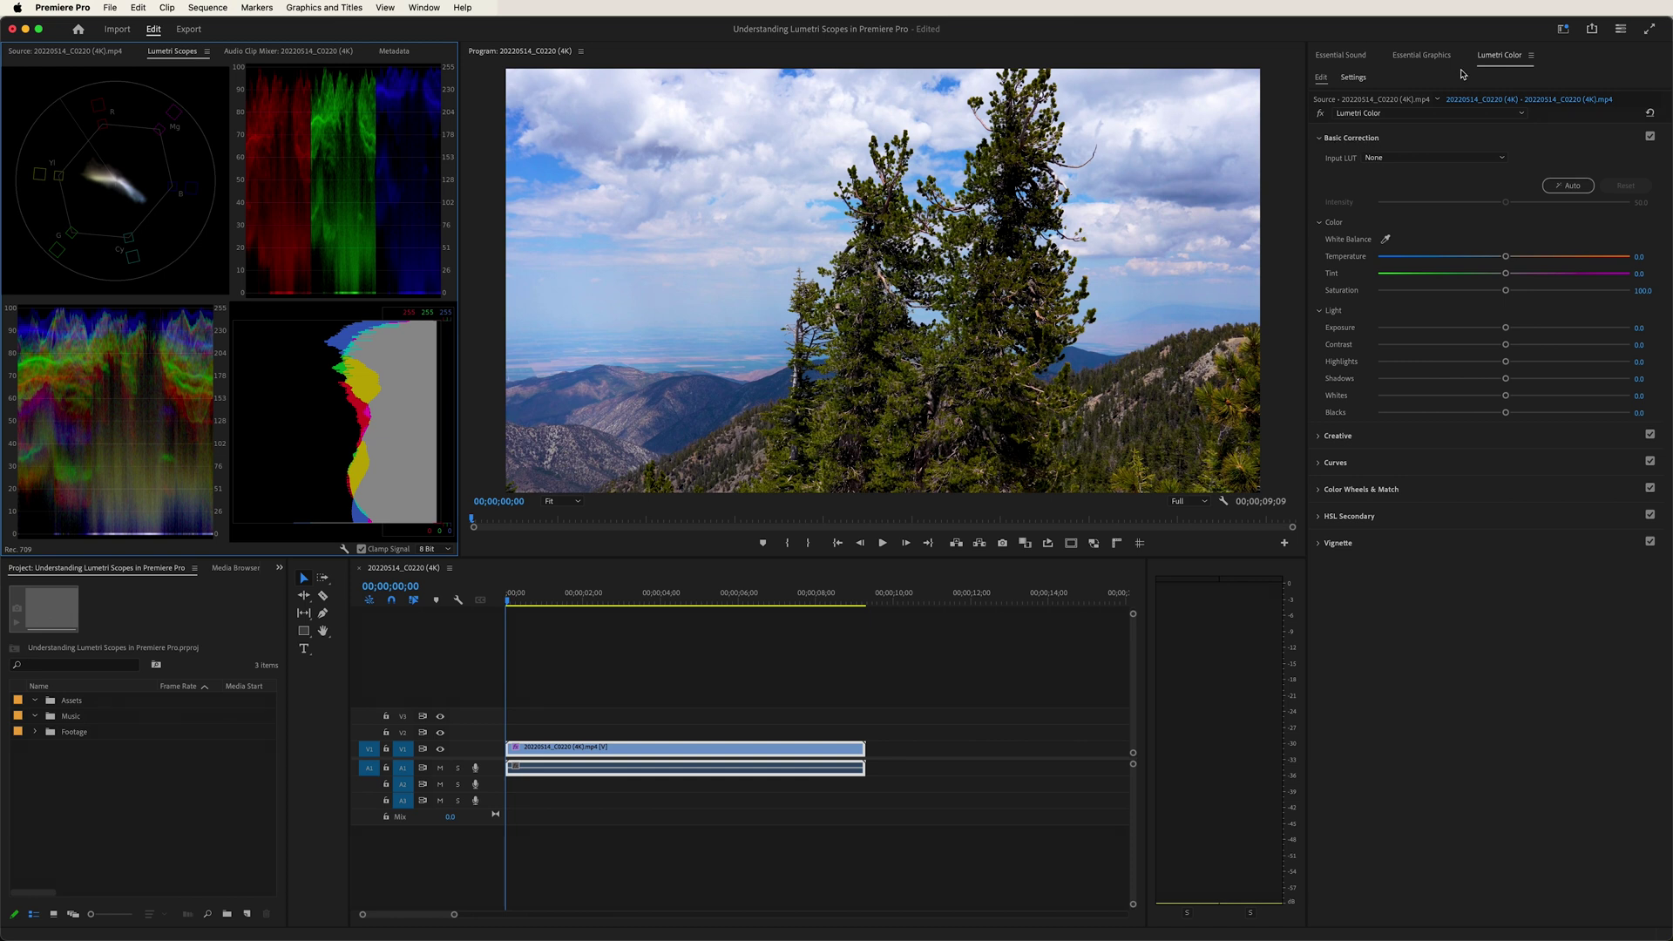
{"action": "left_click", "coordinate": [1410, 443]}
Expand the Lumetri Curves section and add a mid-way control point on the master RGB curve
{"action": "left_click", "coordinate": [1450, 591]}
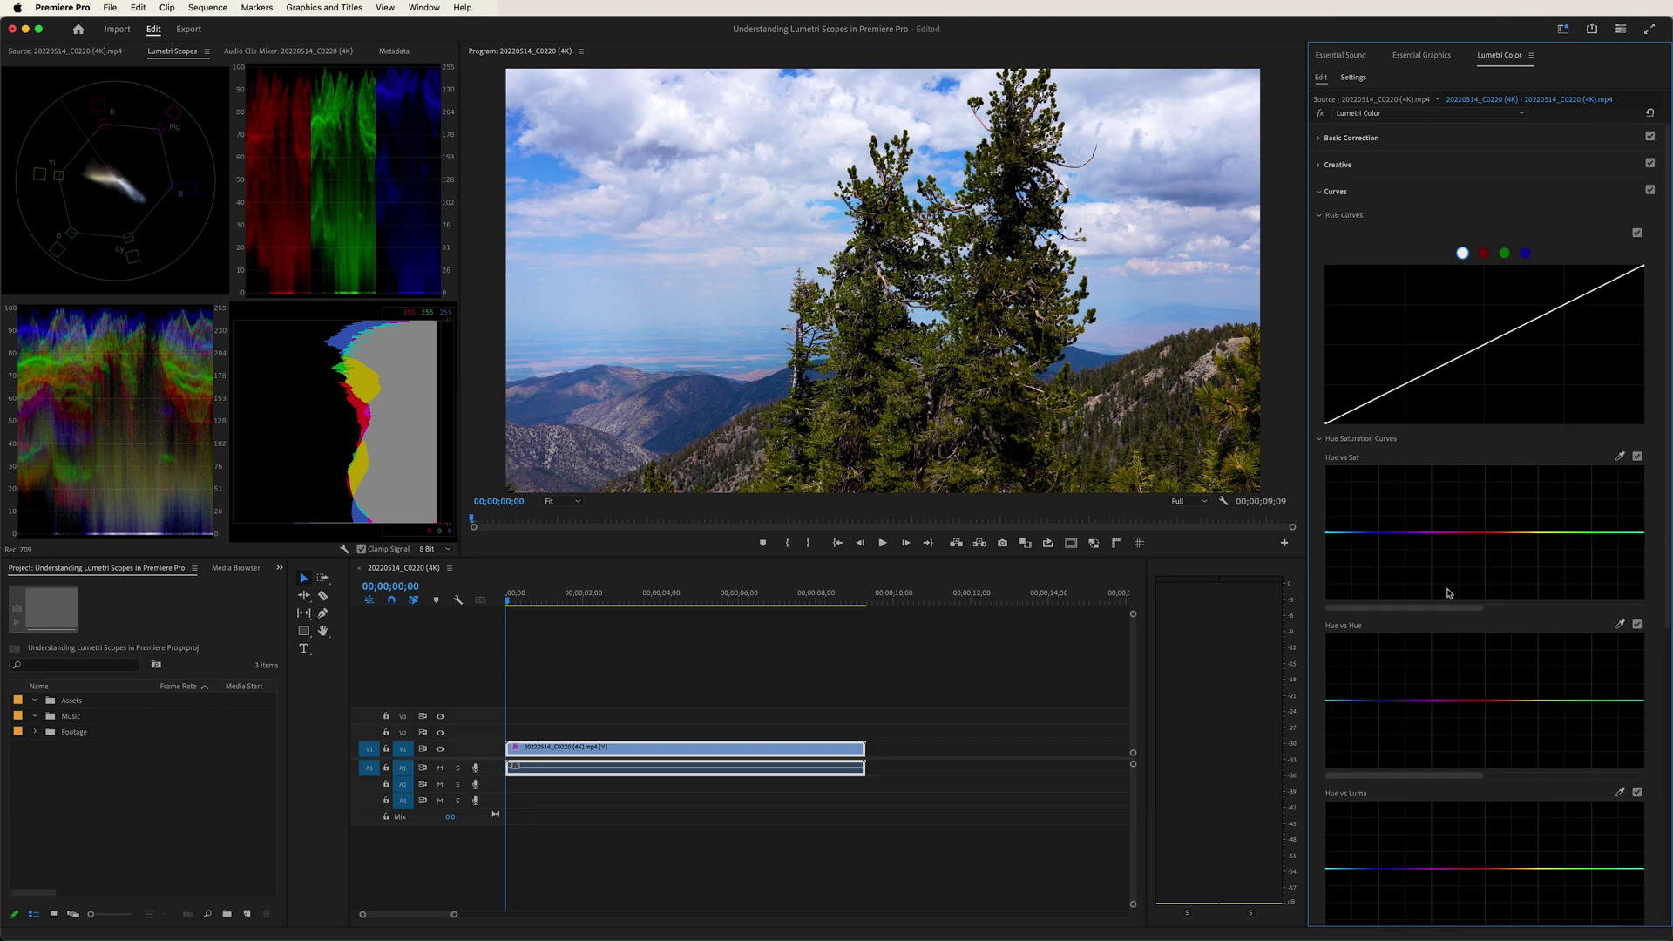
{"action": "left_click", "coordinate": [1384, 168]}
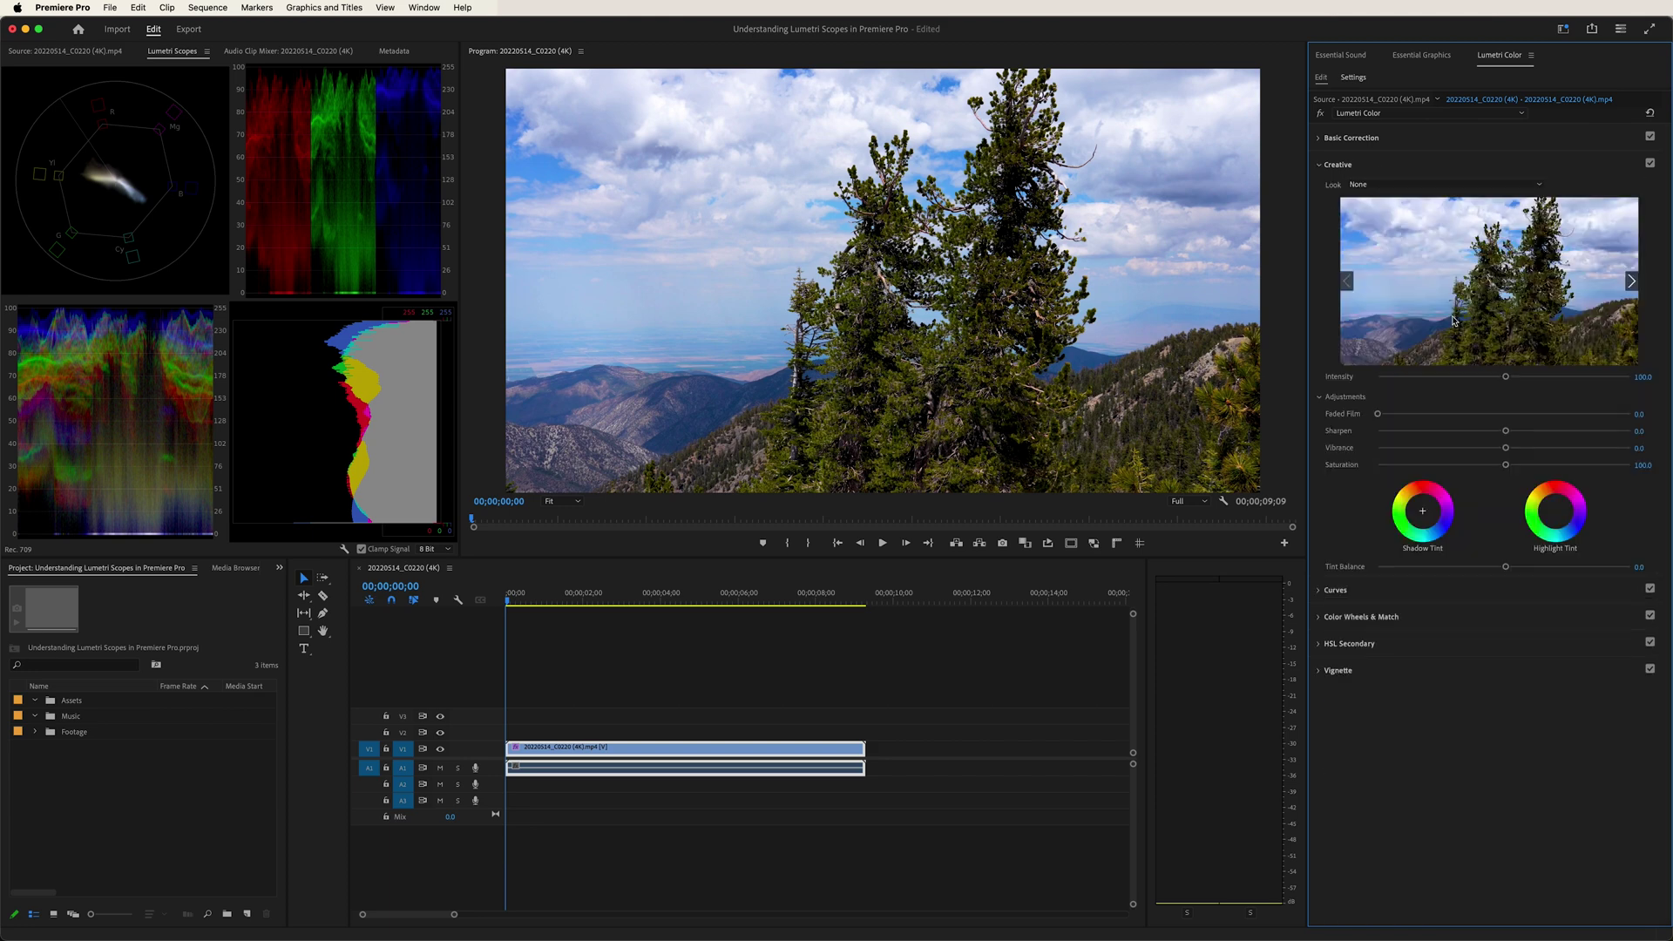
{"action": "left_click", "coordinate": [1422, 594]}
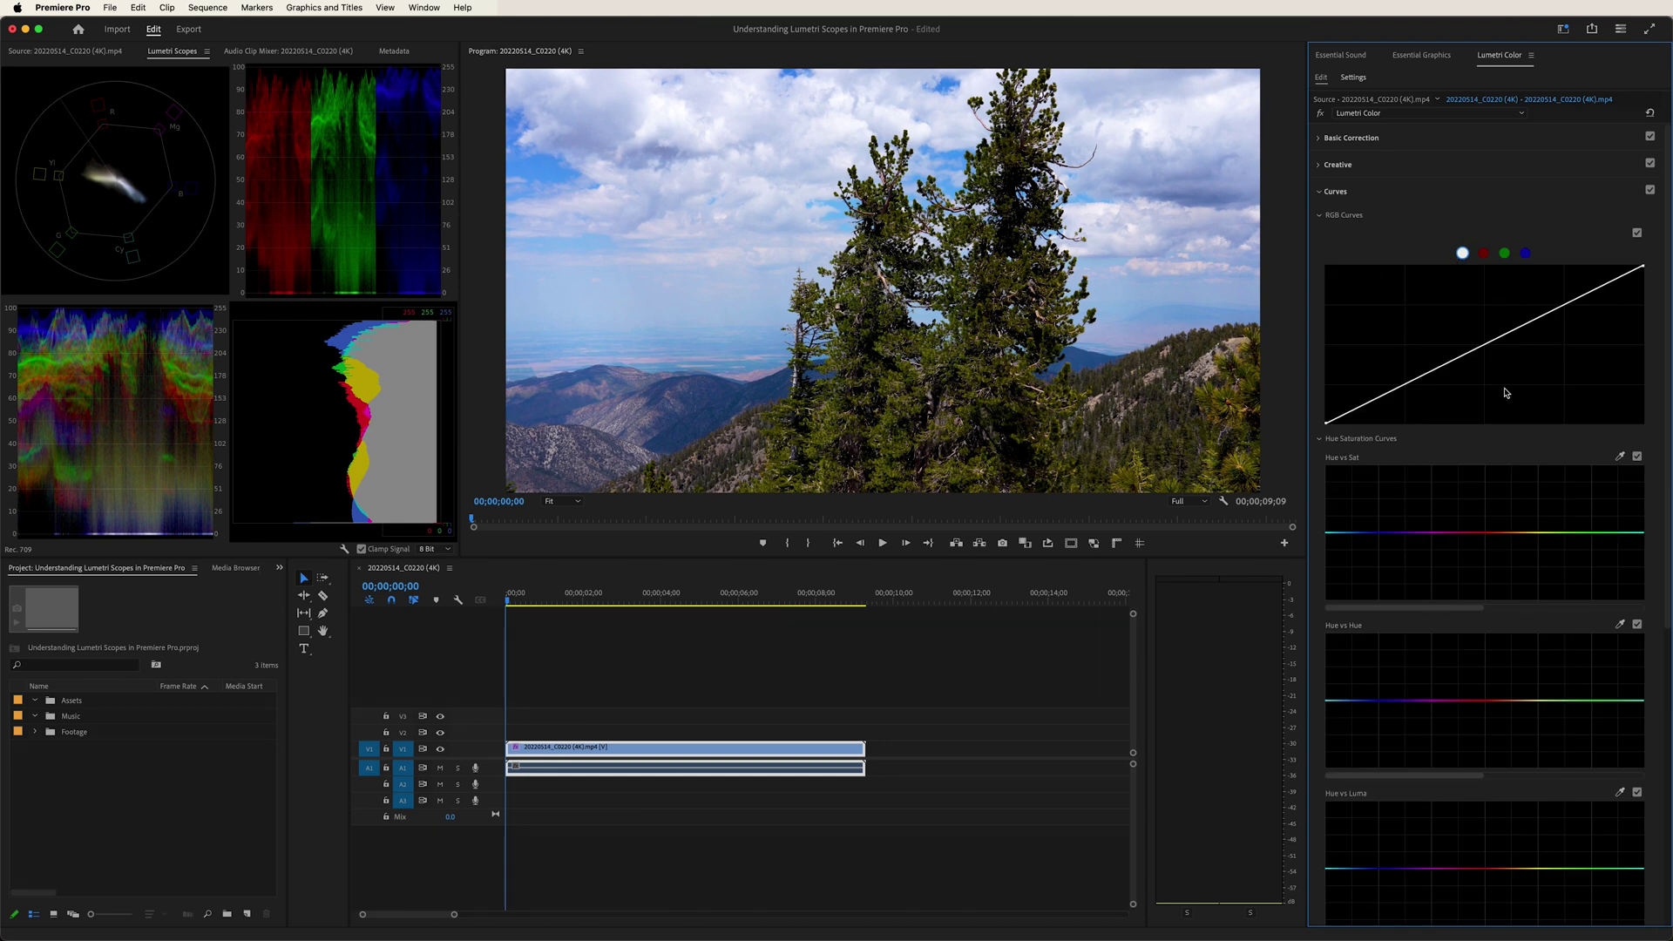
{"action": "scroll", "coordinate": [1439, 613], "scroll_direction": "right", "scroll_amount": 2}
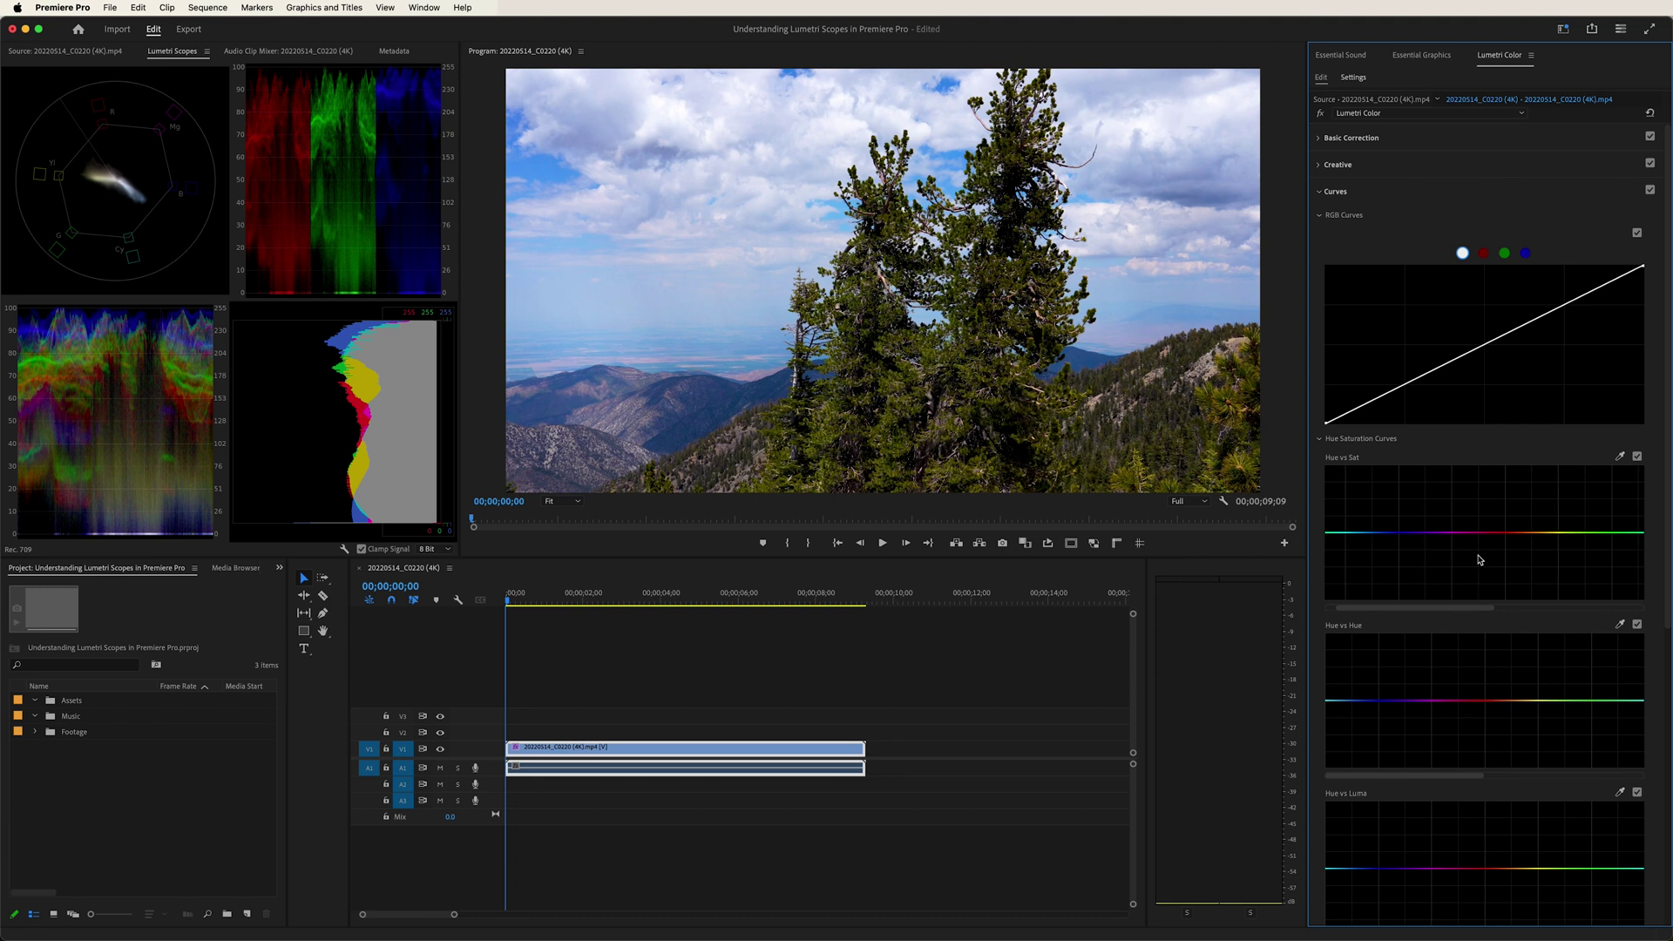
{"action": "scroll", "coordinate": [1496, 522], "scroll_direction": "down", "scroll_amount": 1}
{"action": "scroll", "coordinate": [1464, 454], "scroll_direction": "up", "scroll_amount": 1}
{"action": "left_click", "coordinate": [1489, 345]}
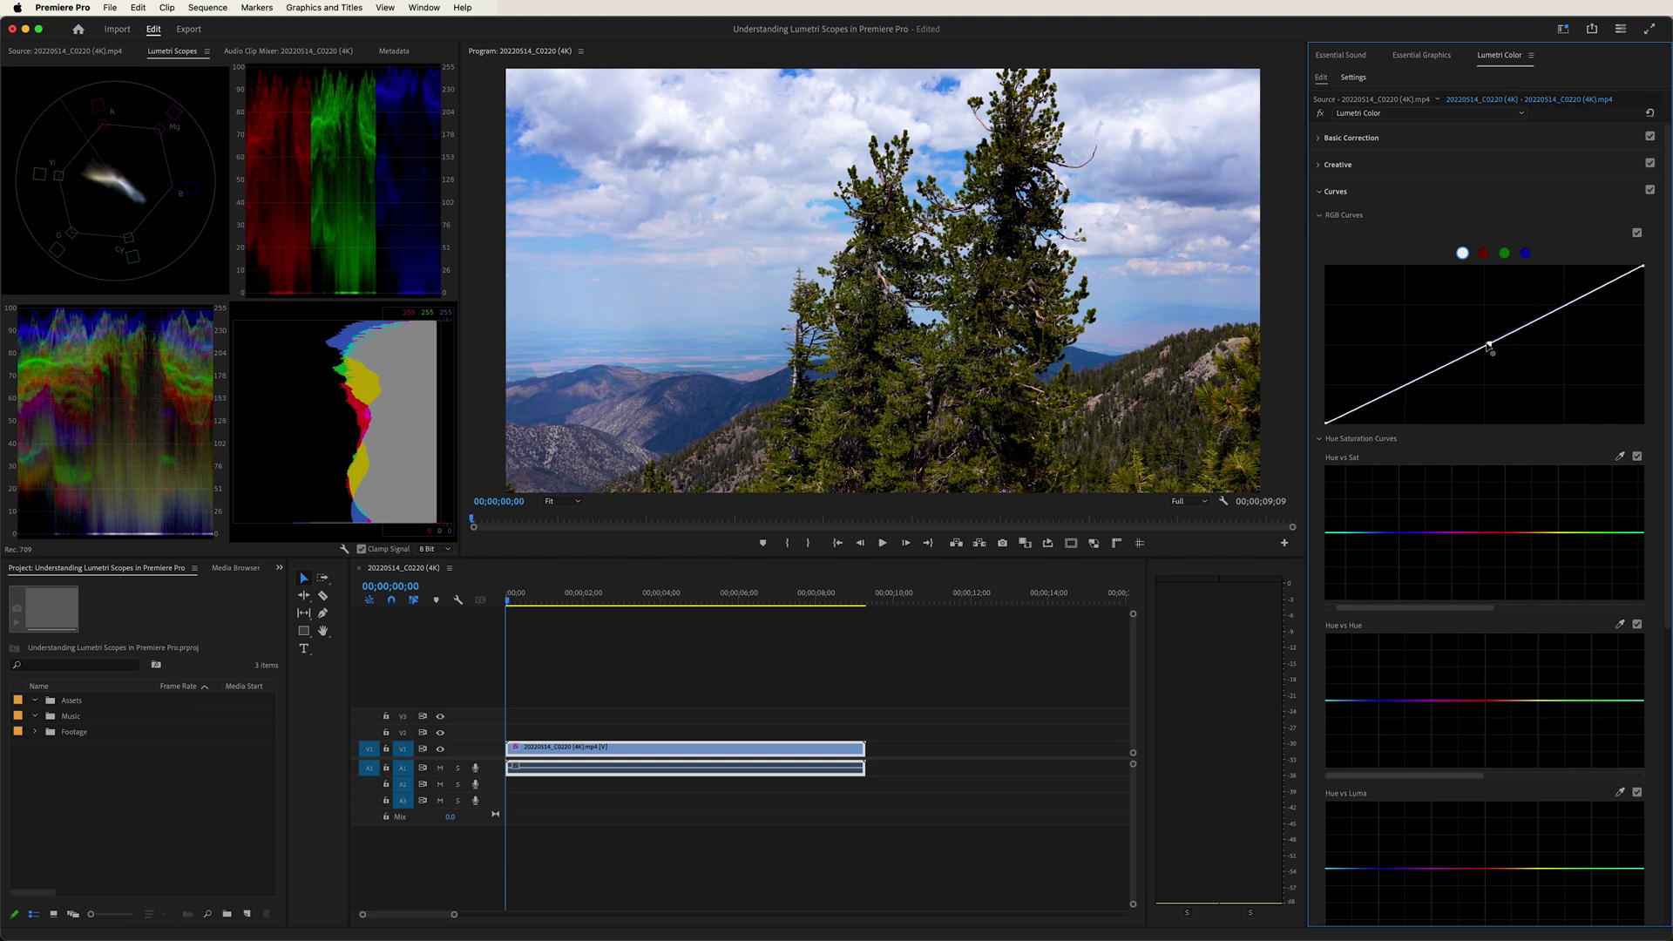
{"action": "left_click_drag", "start_coordinate": [1491, 345], "coordinate": [1473, 331]}
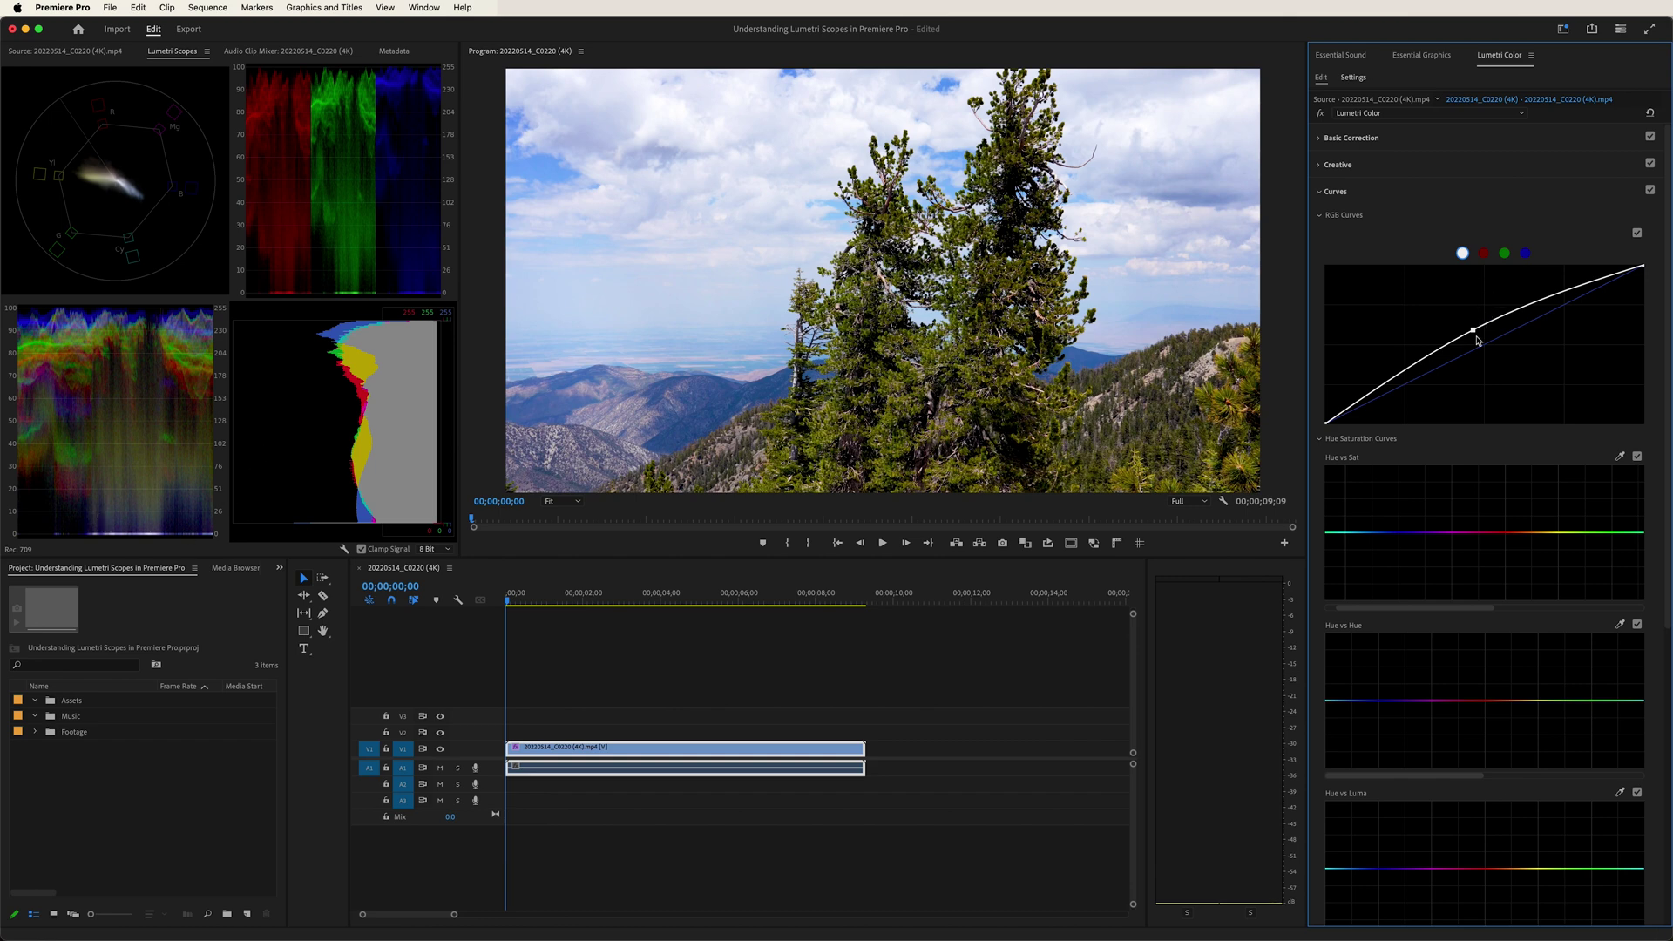
{"action": "left_click_drag", "start_coordinate": [1474, 331], "coordinate": [1498, 360]}
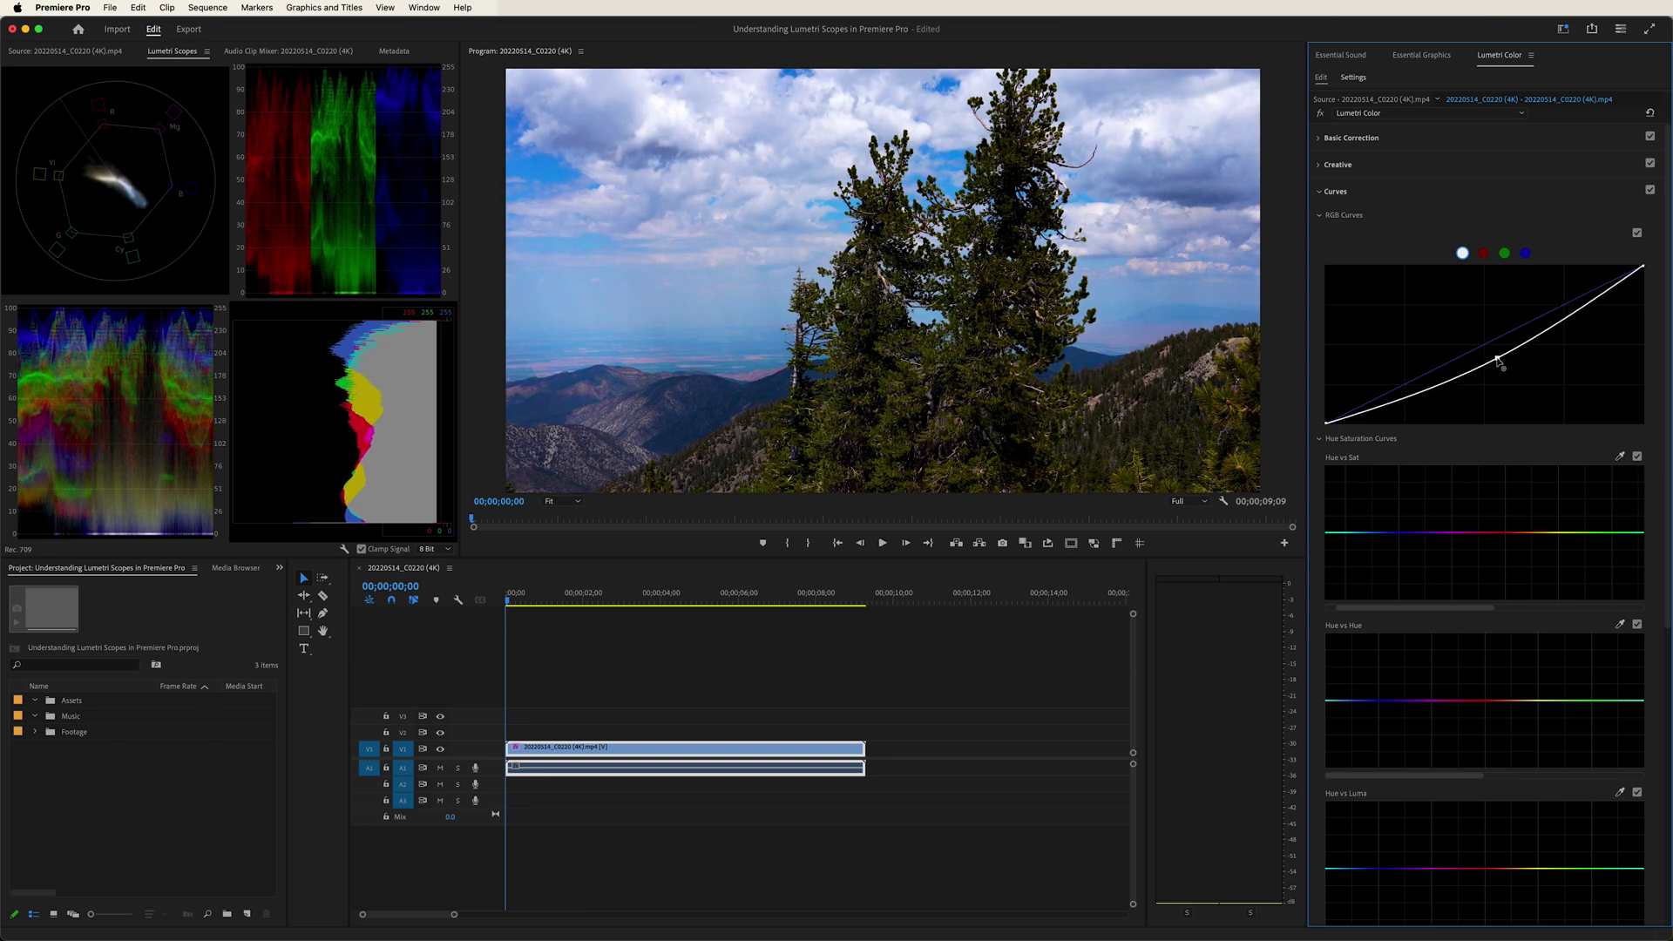
{"action": "double_click", "coordinate": [1498, 360]}
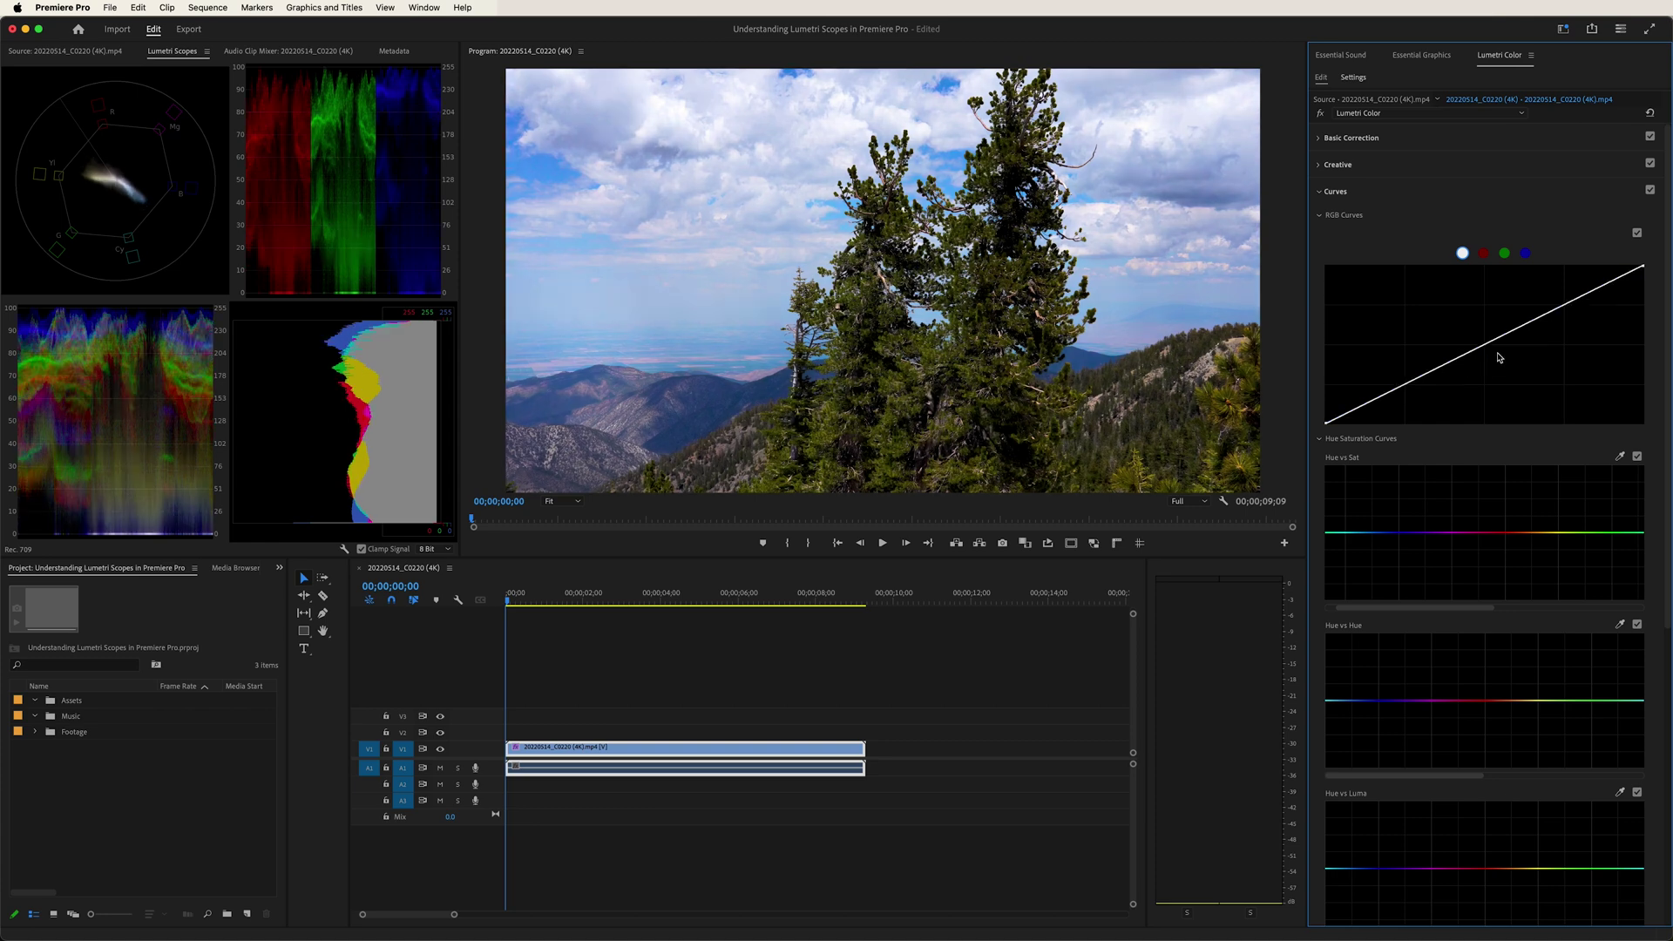
{"action": "left_click", "coordinate": [1496, 532]}
{"action": "left_click_drag", "start_coordinate": [1497, 535], "coordinate": [1487, 493]}
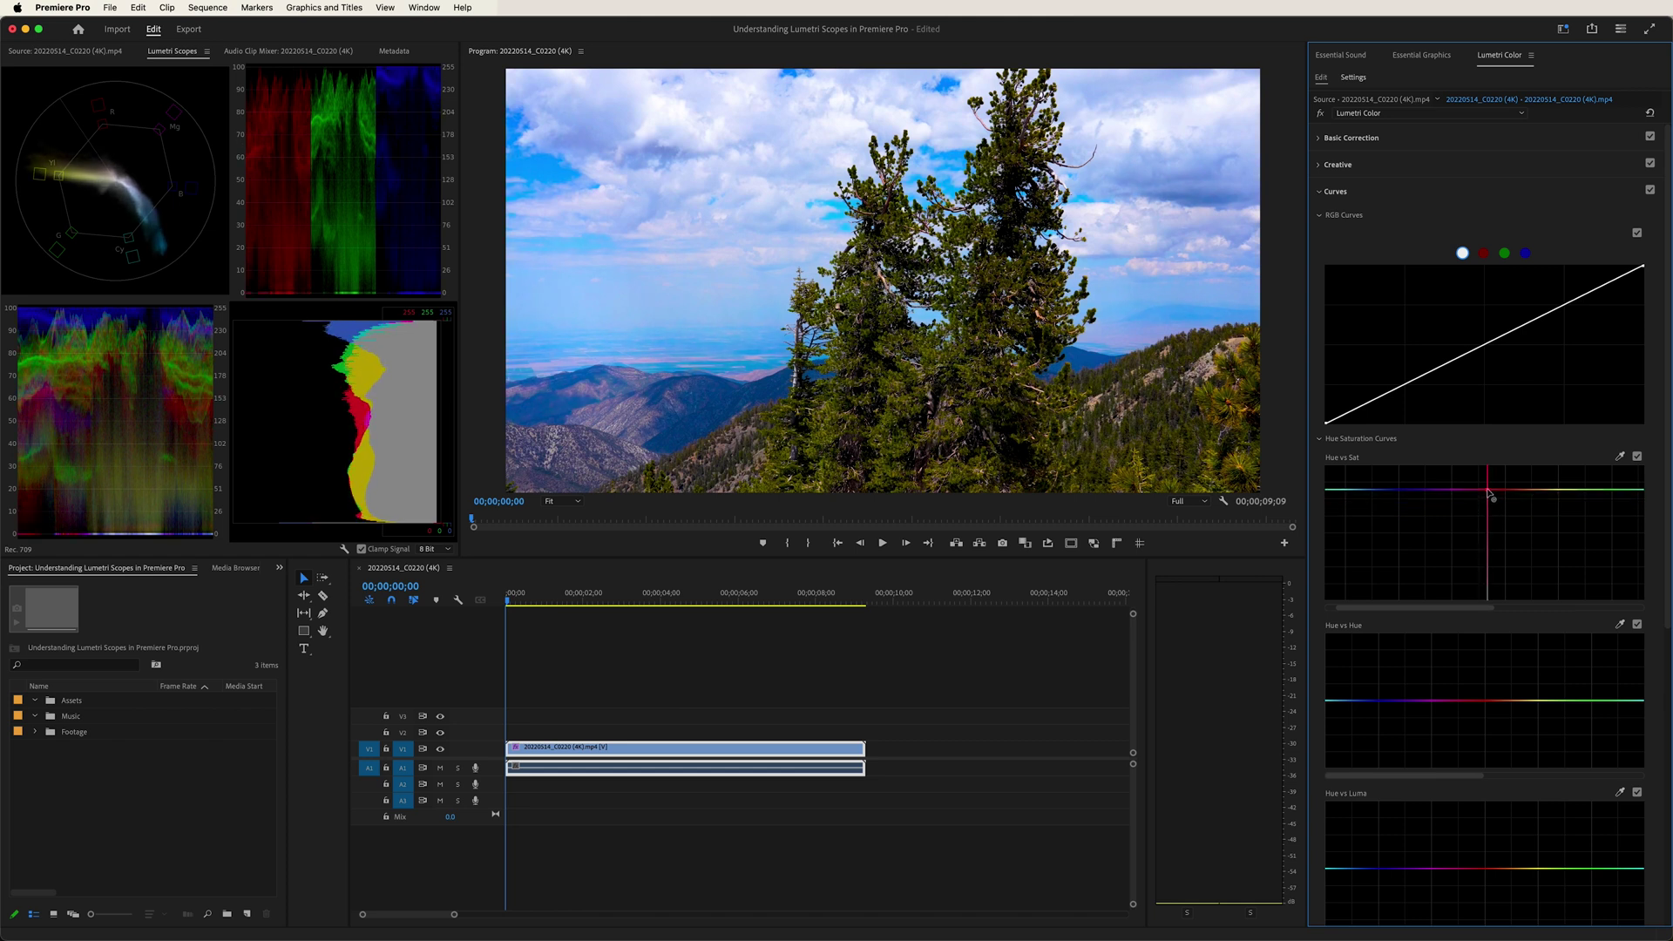
{"action": "left_click_drag", "start_coordinate": [1487, 489], "coordinate": [1486, 490]}
{"action": "double_click", "coordinate": [1484, 488]}
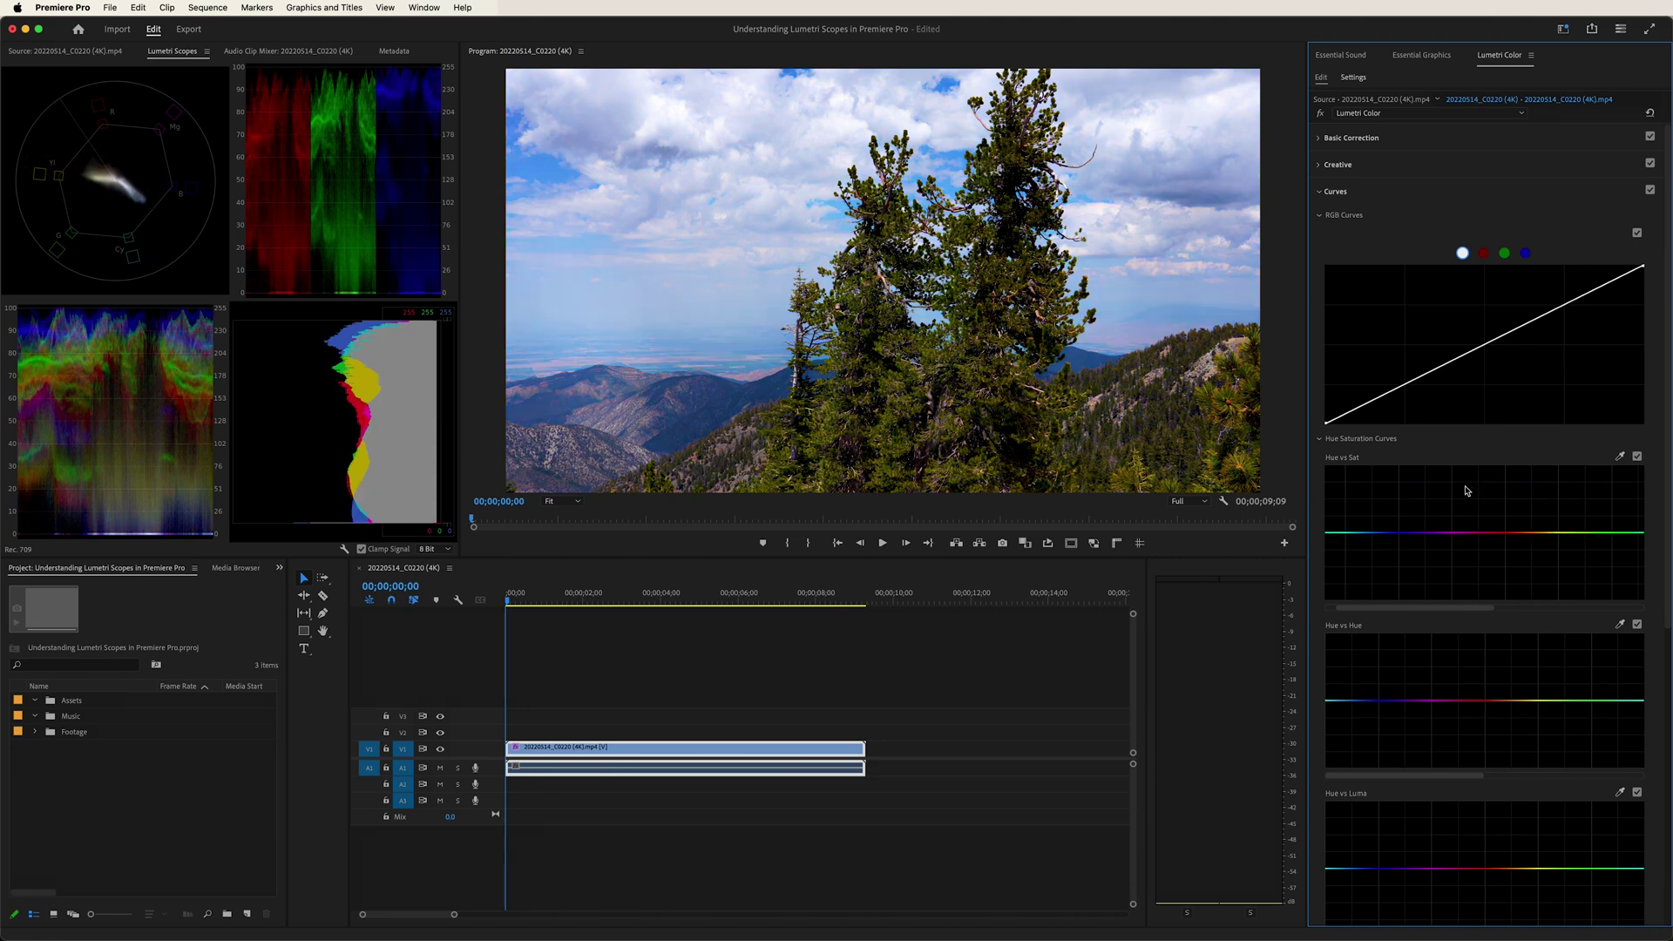
{"action": "scroll", "coordinate": [1493, 667], "scroll_direction": "down", "scroll_amount": 10}
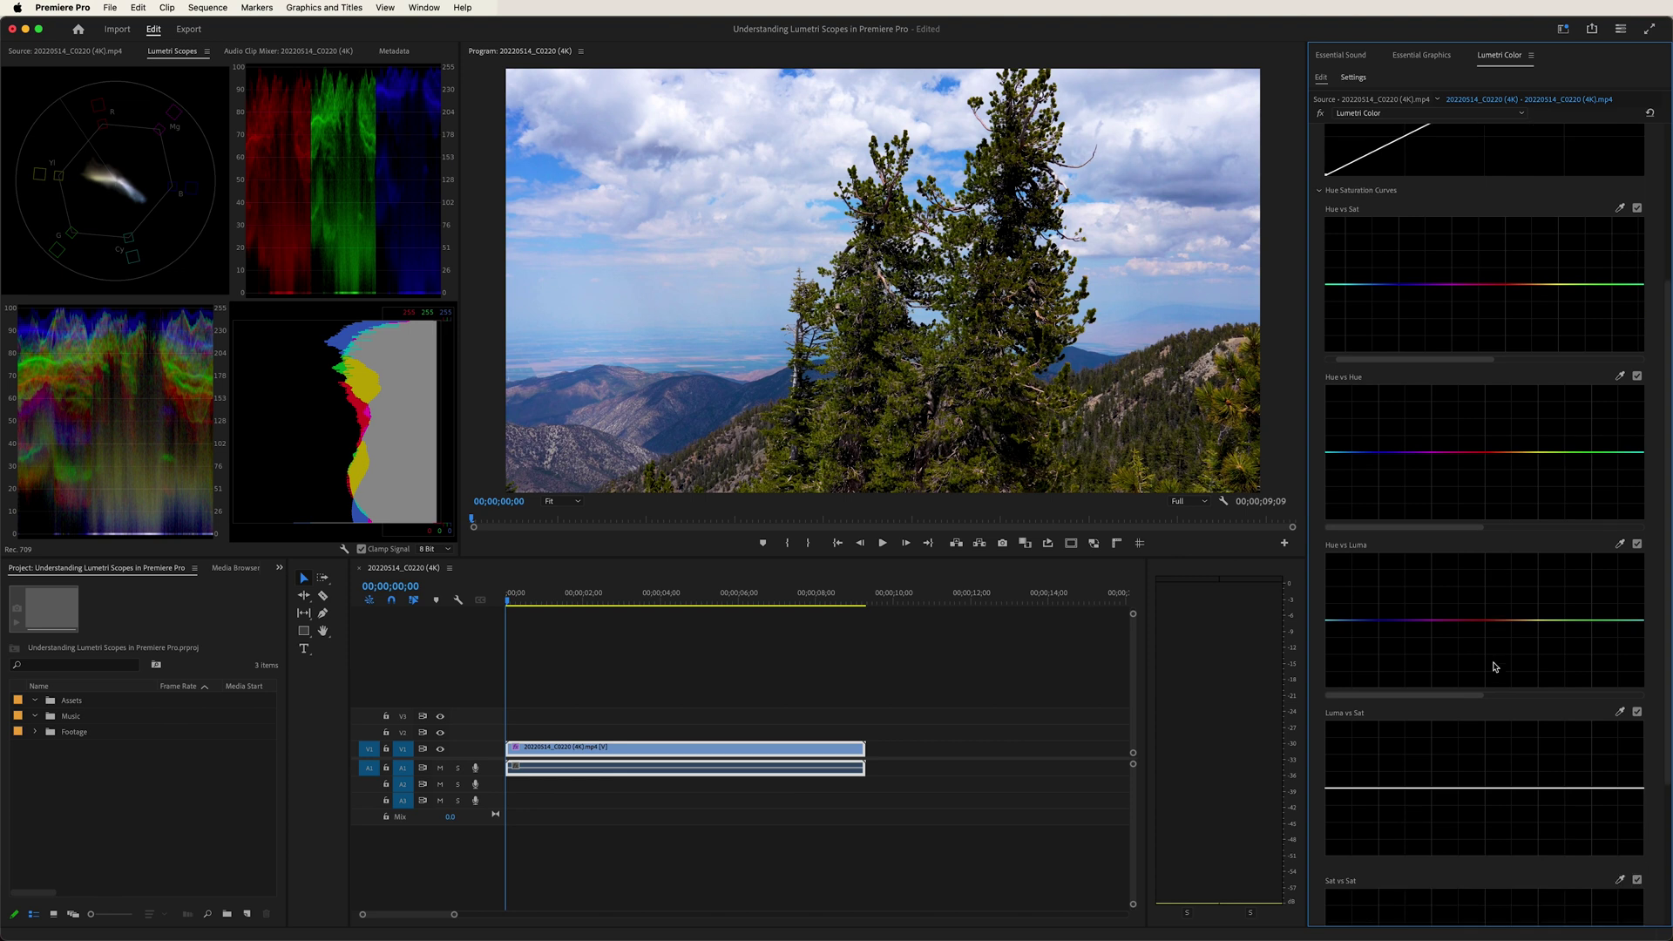